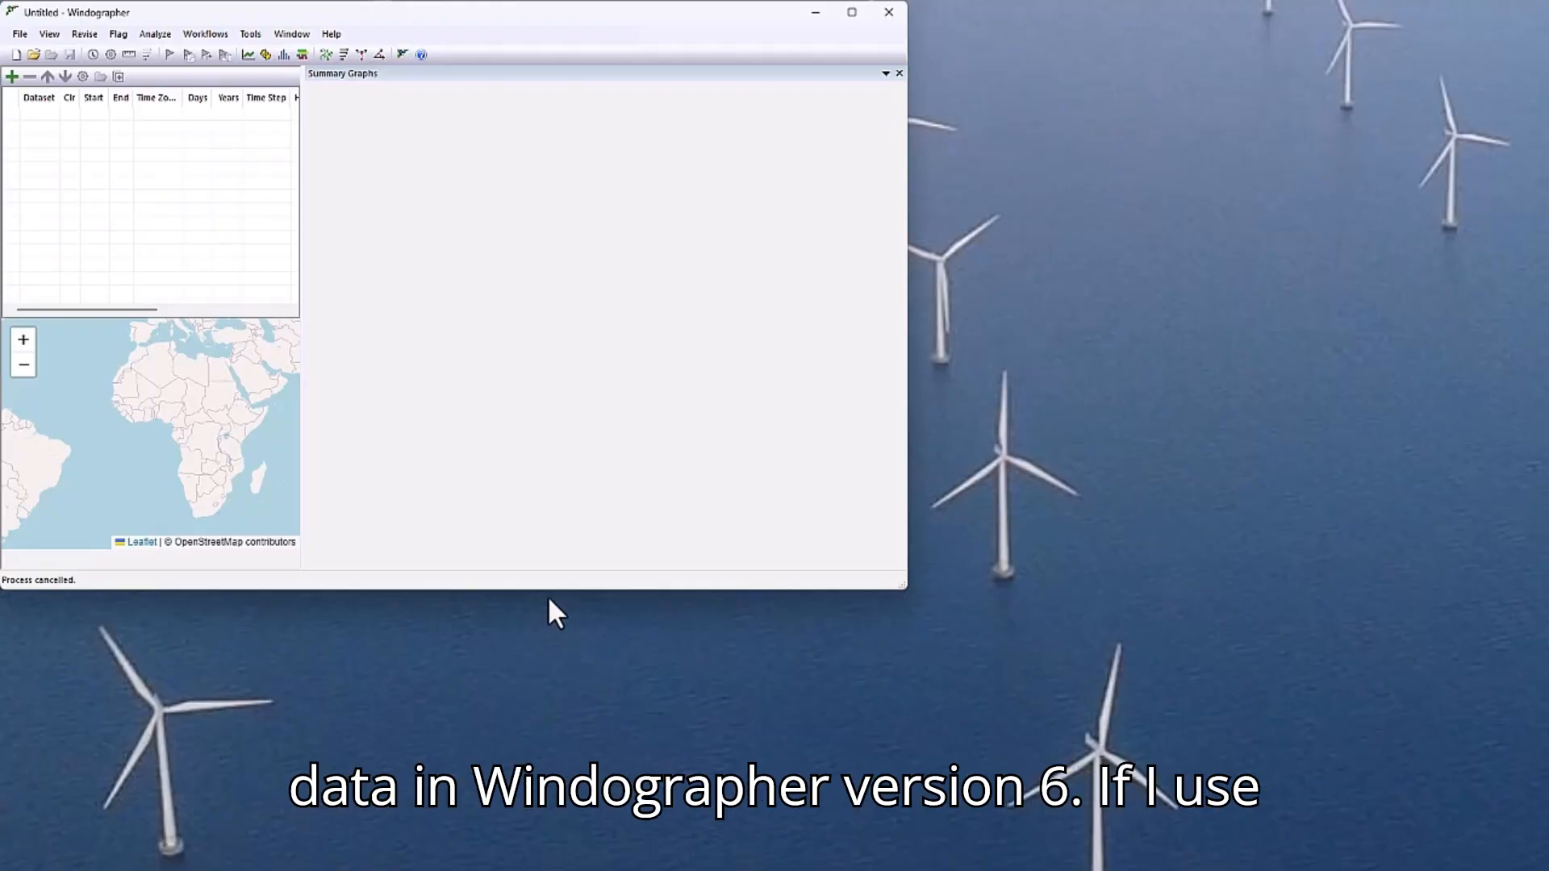
Open M1371_2024-04-28.txt from the M1371 folder, review its data columns, including the 56 m temperature, and accept the dataset configuration.
{"action": "left_click", "coordinate": [20, 29]}
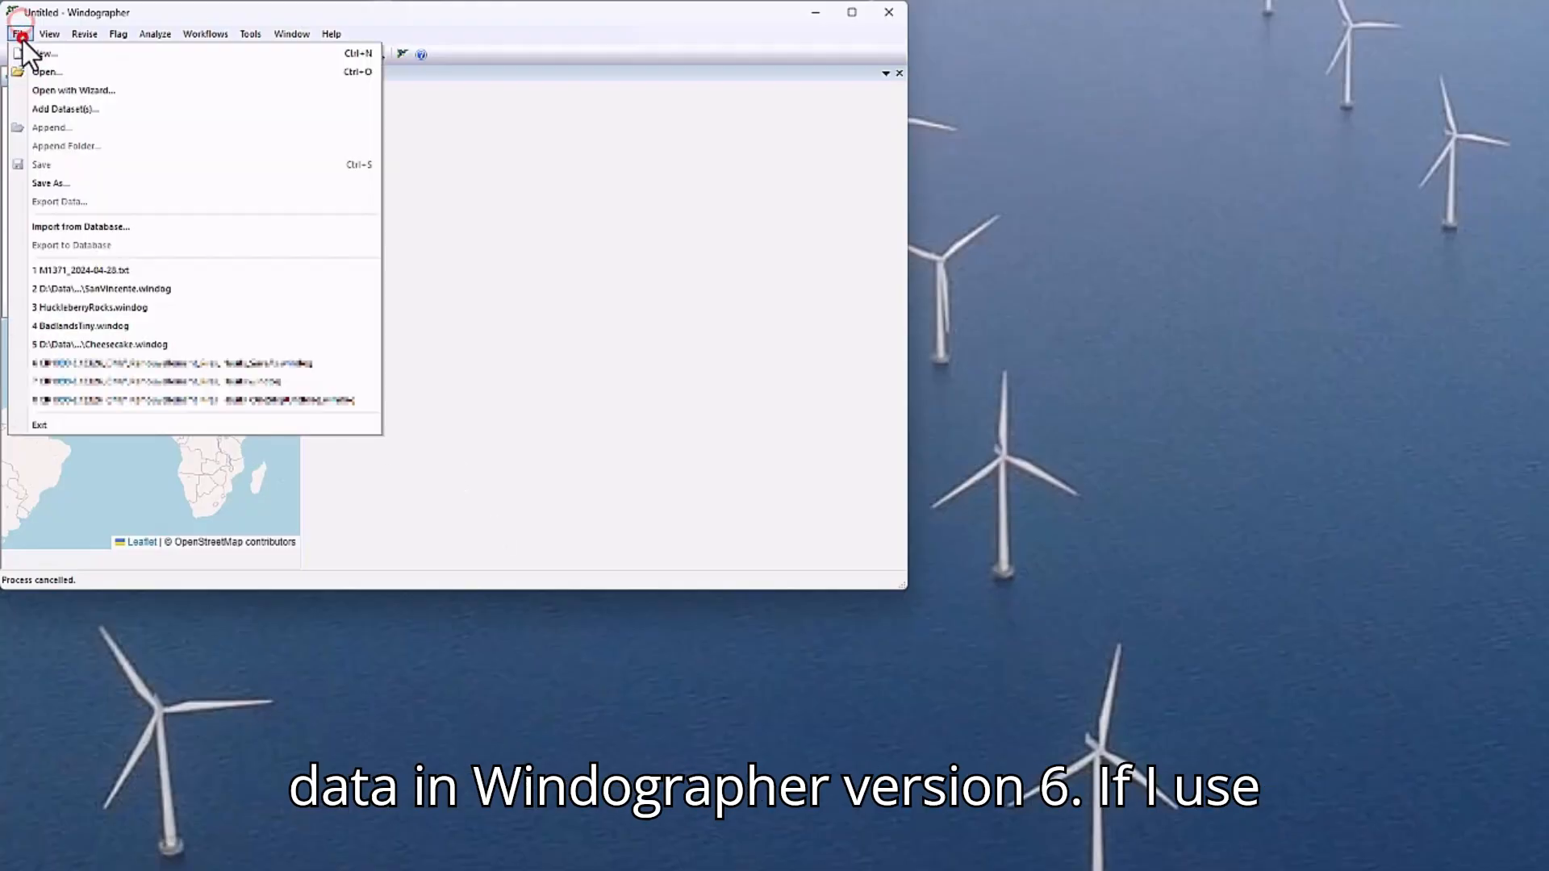
{"action": "left_click", "coordinate": [83, 72]}
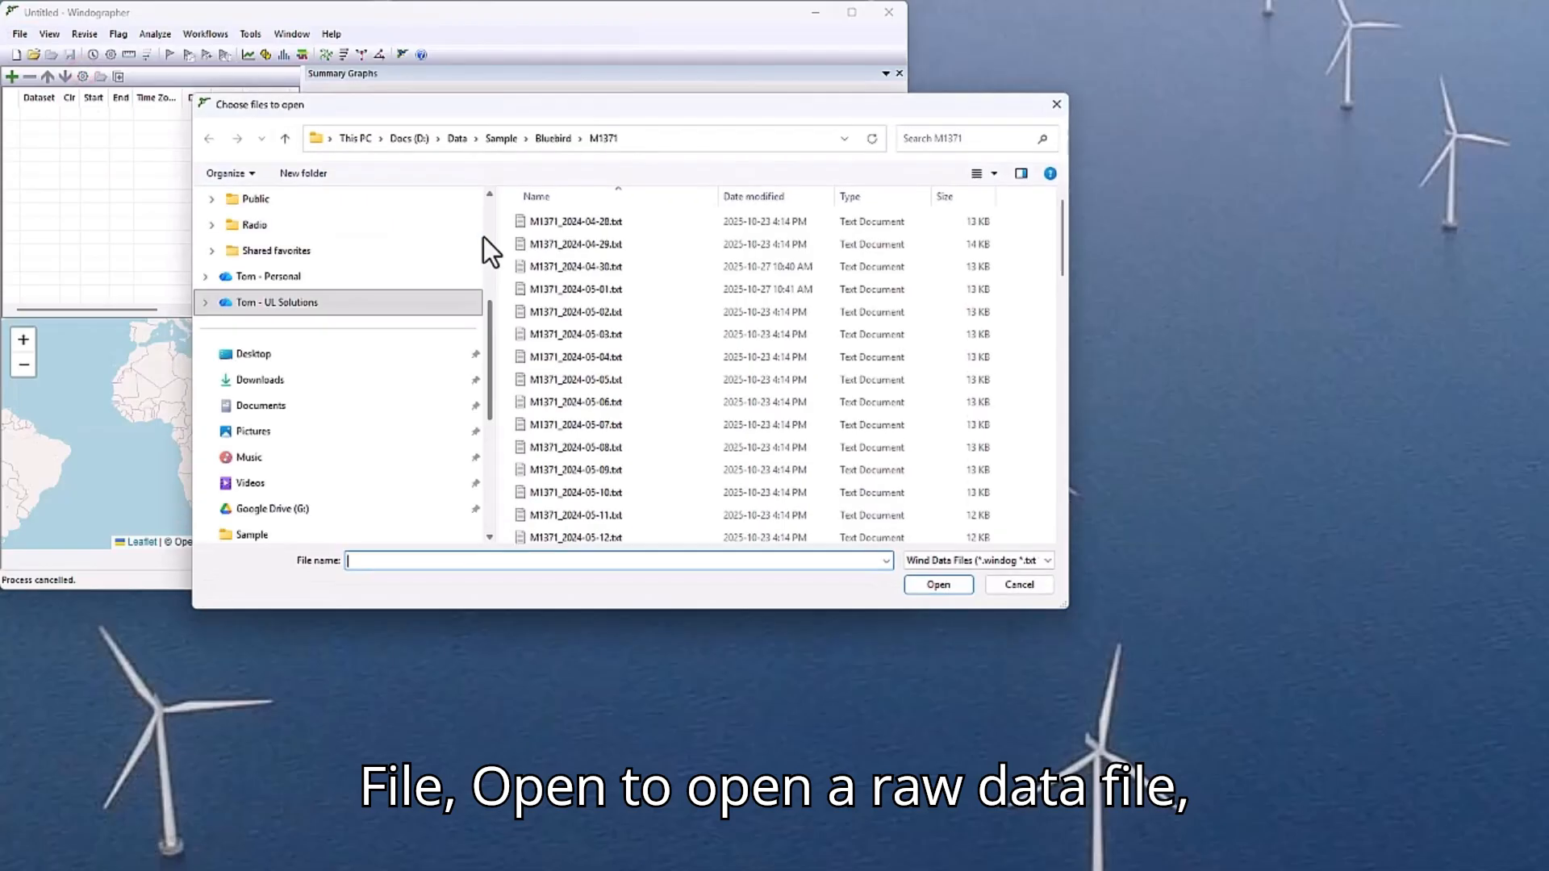
{"action": "double_click", "coordinate": [595, 220]}
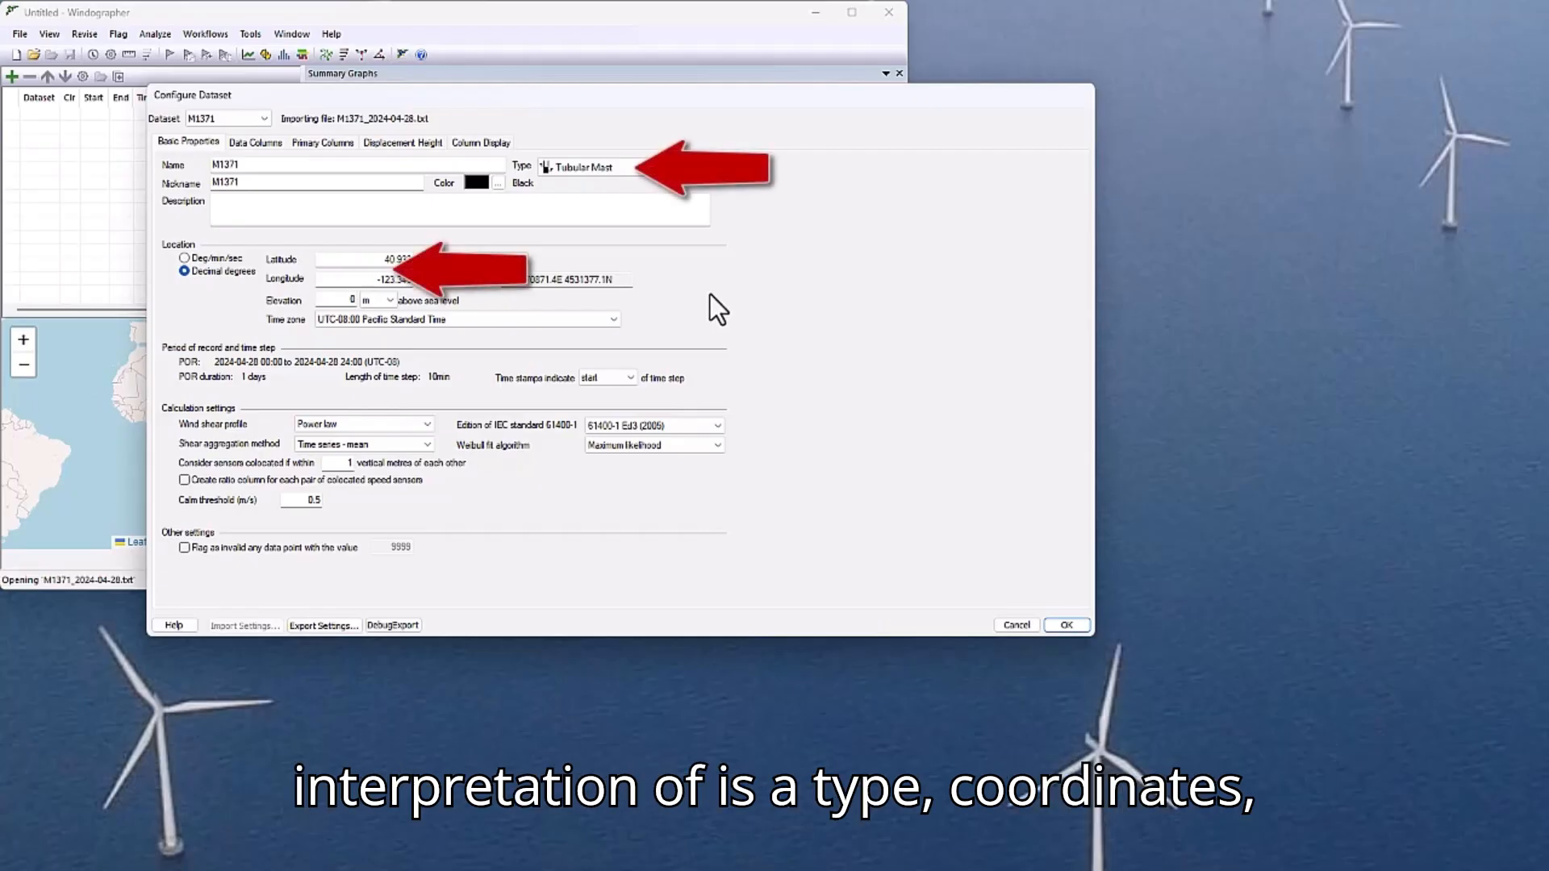
{"action": "left_click", "coordinate": [244, 143]}
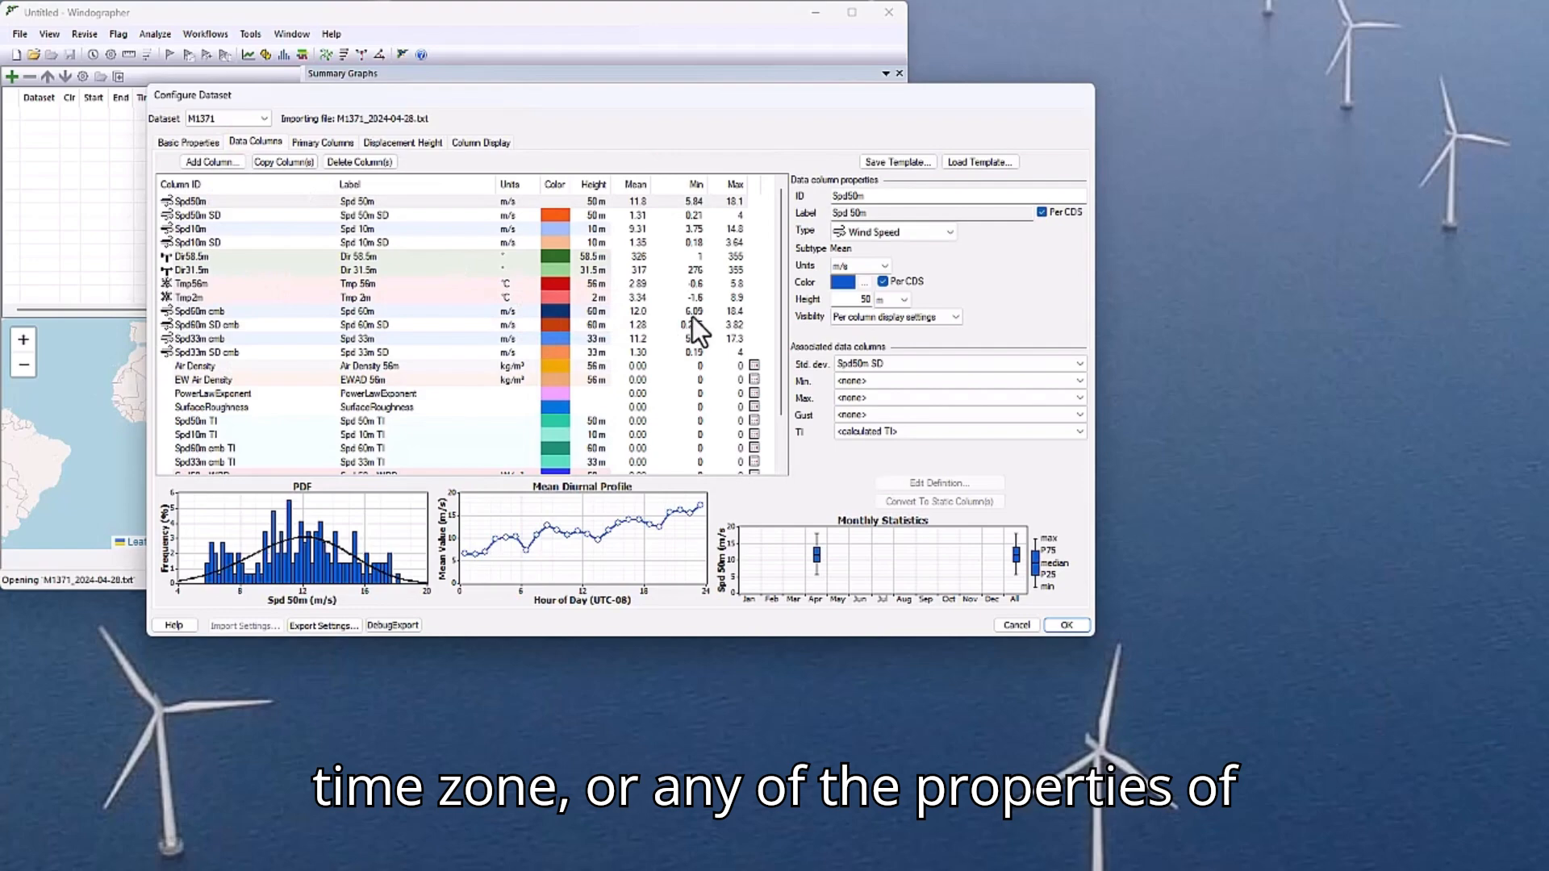
{"action": "left_click", "coordinate": [245, 259]}
{"action": "left_click", "coordinate": [242, 284]}
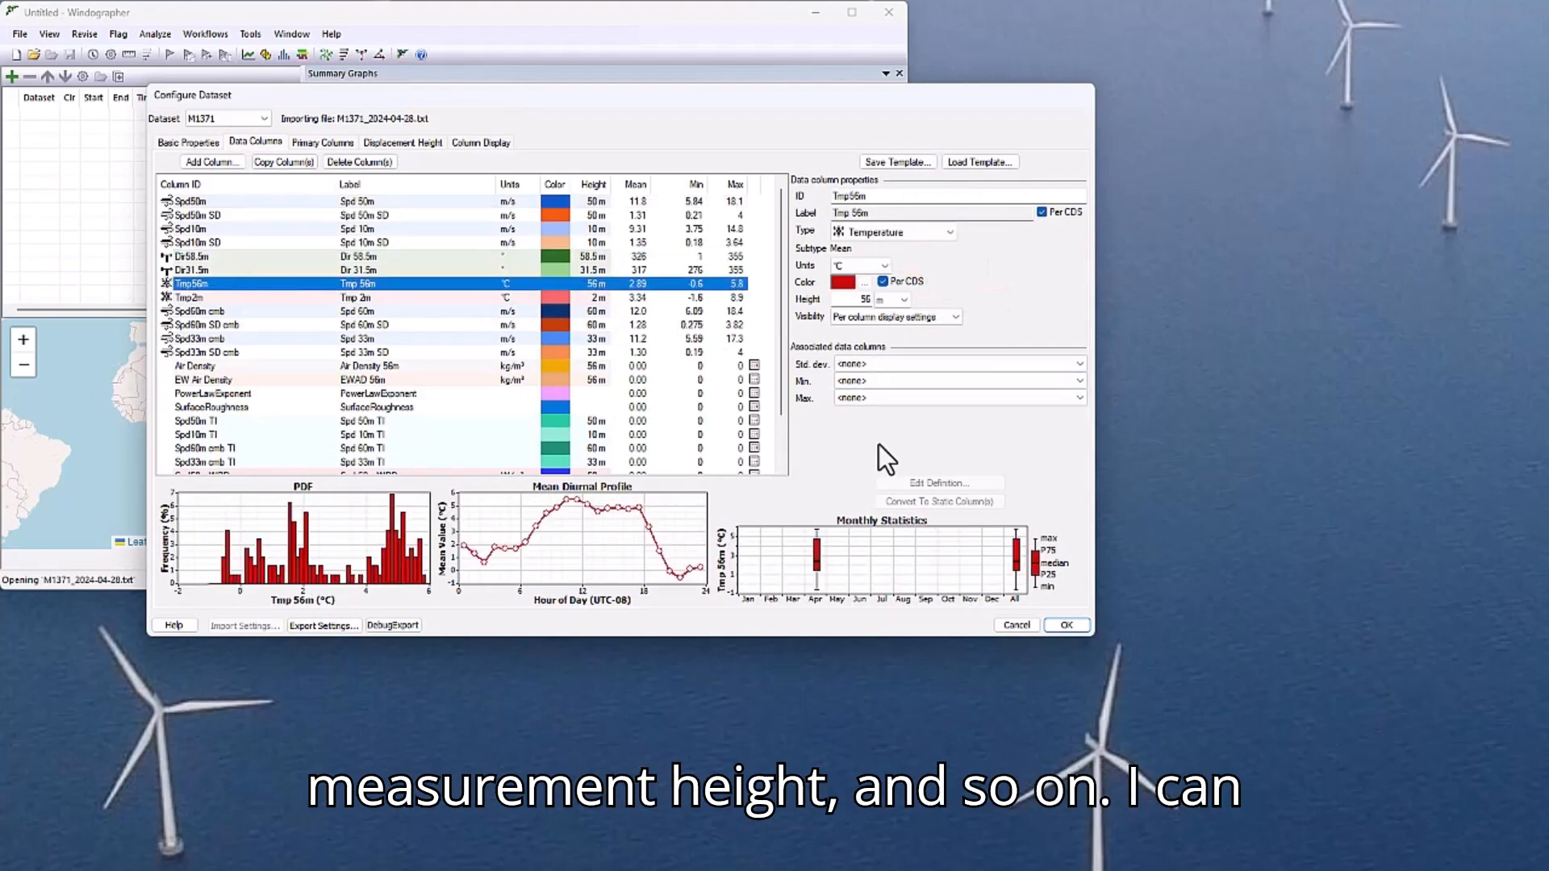
{"action": "left_click", "coordinate": [1065, 621]}
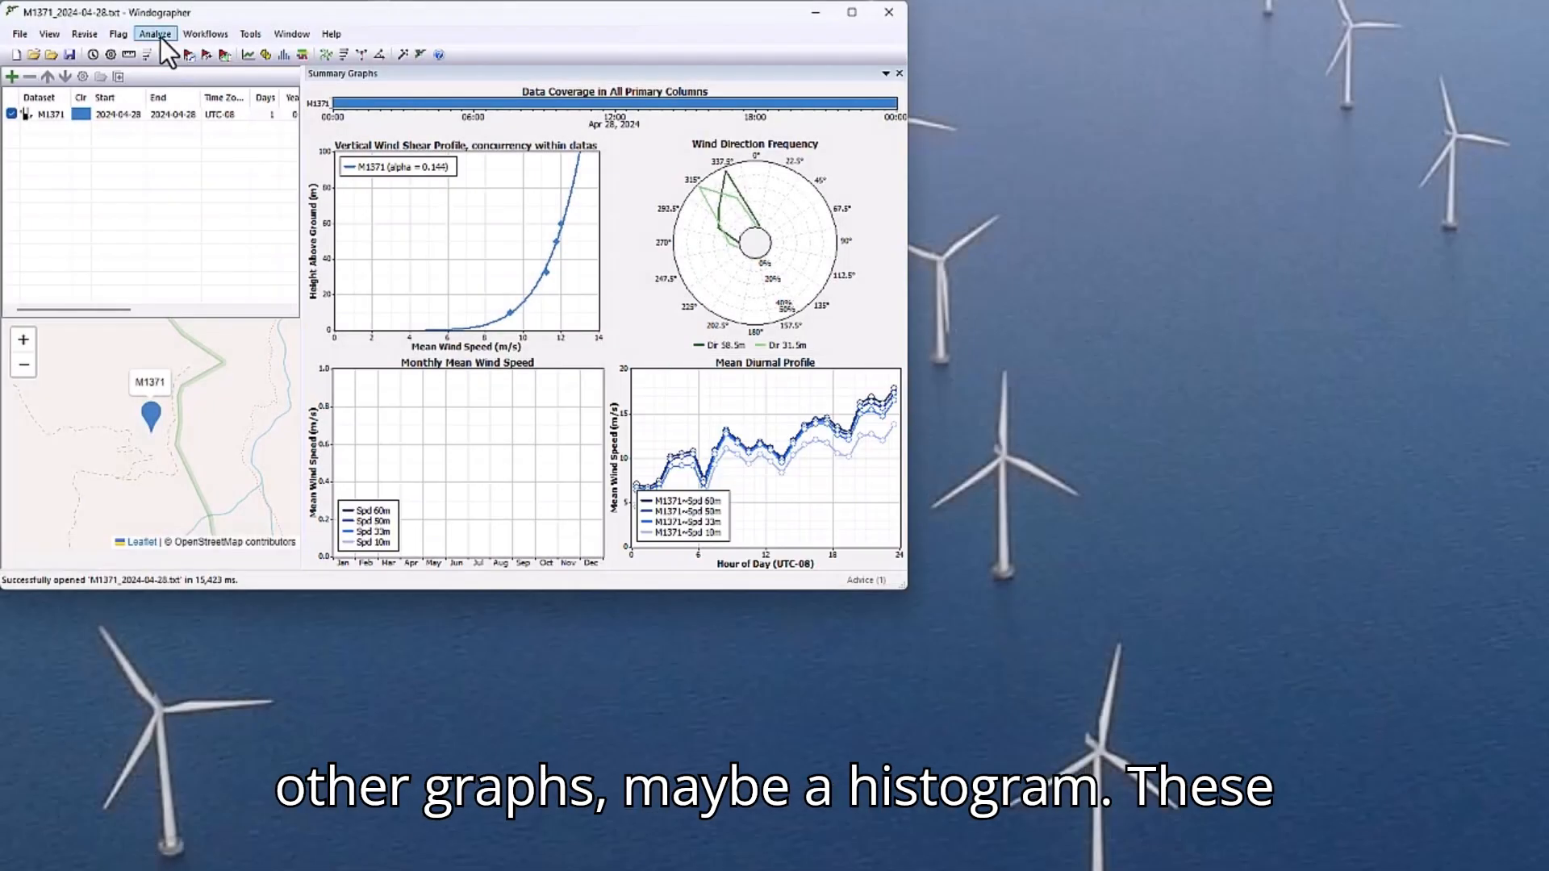
Display a frequency histogram of the M1371 dataset.
{"action": "left_click", "coordinate": [160, 37]}
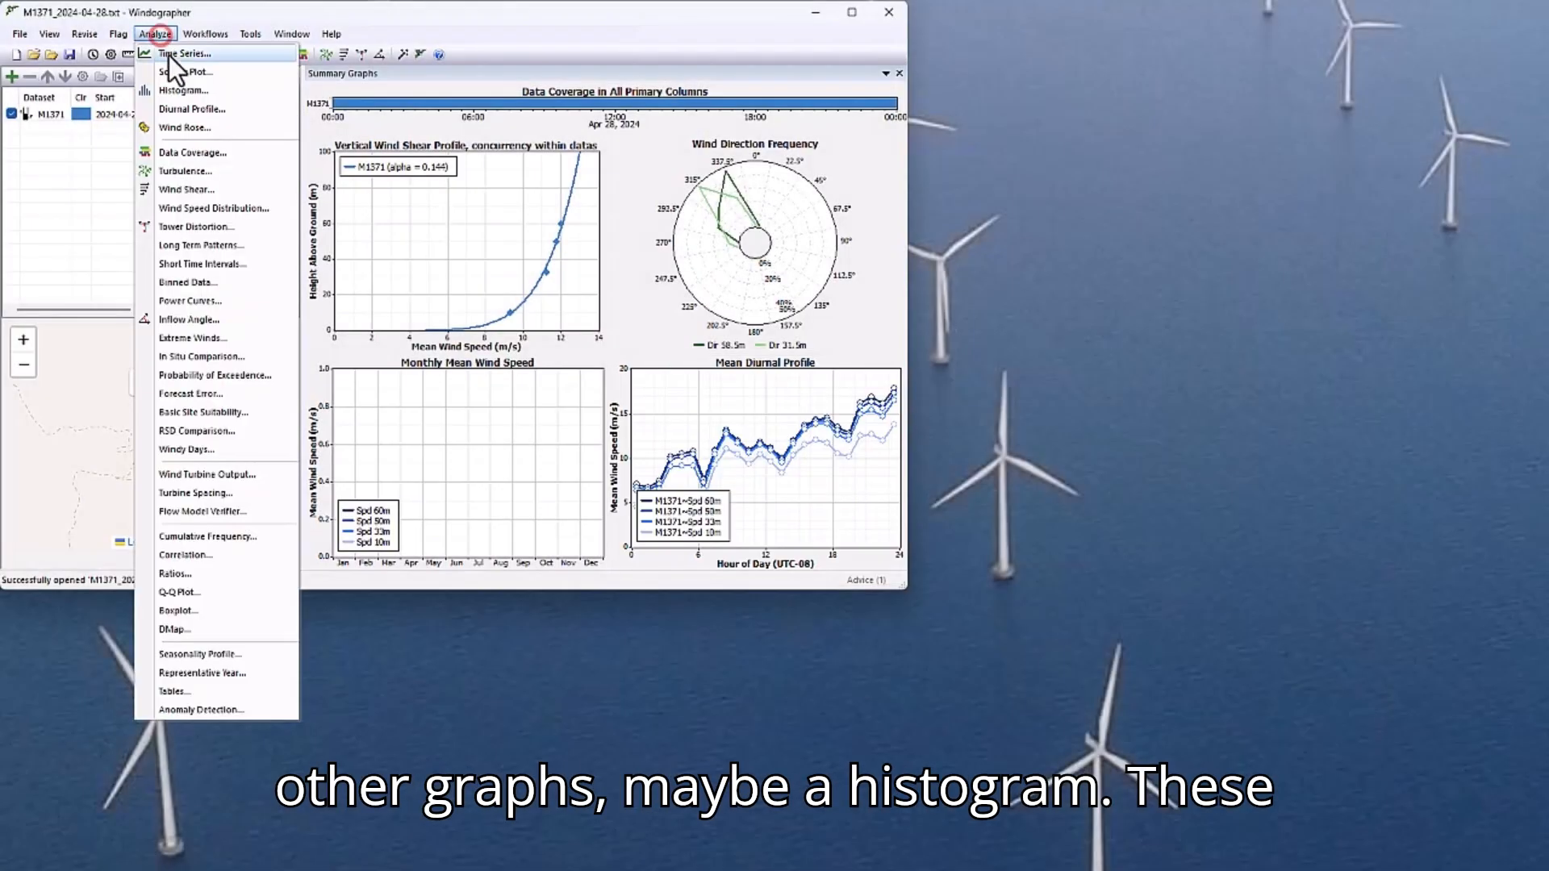
{"action": "left_click", "coordinate": [184, 89]}
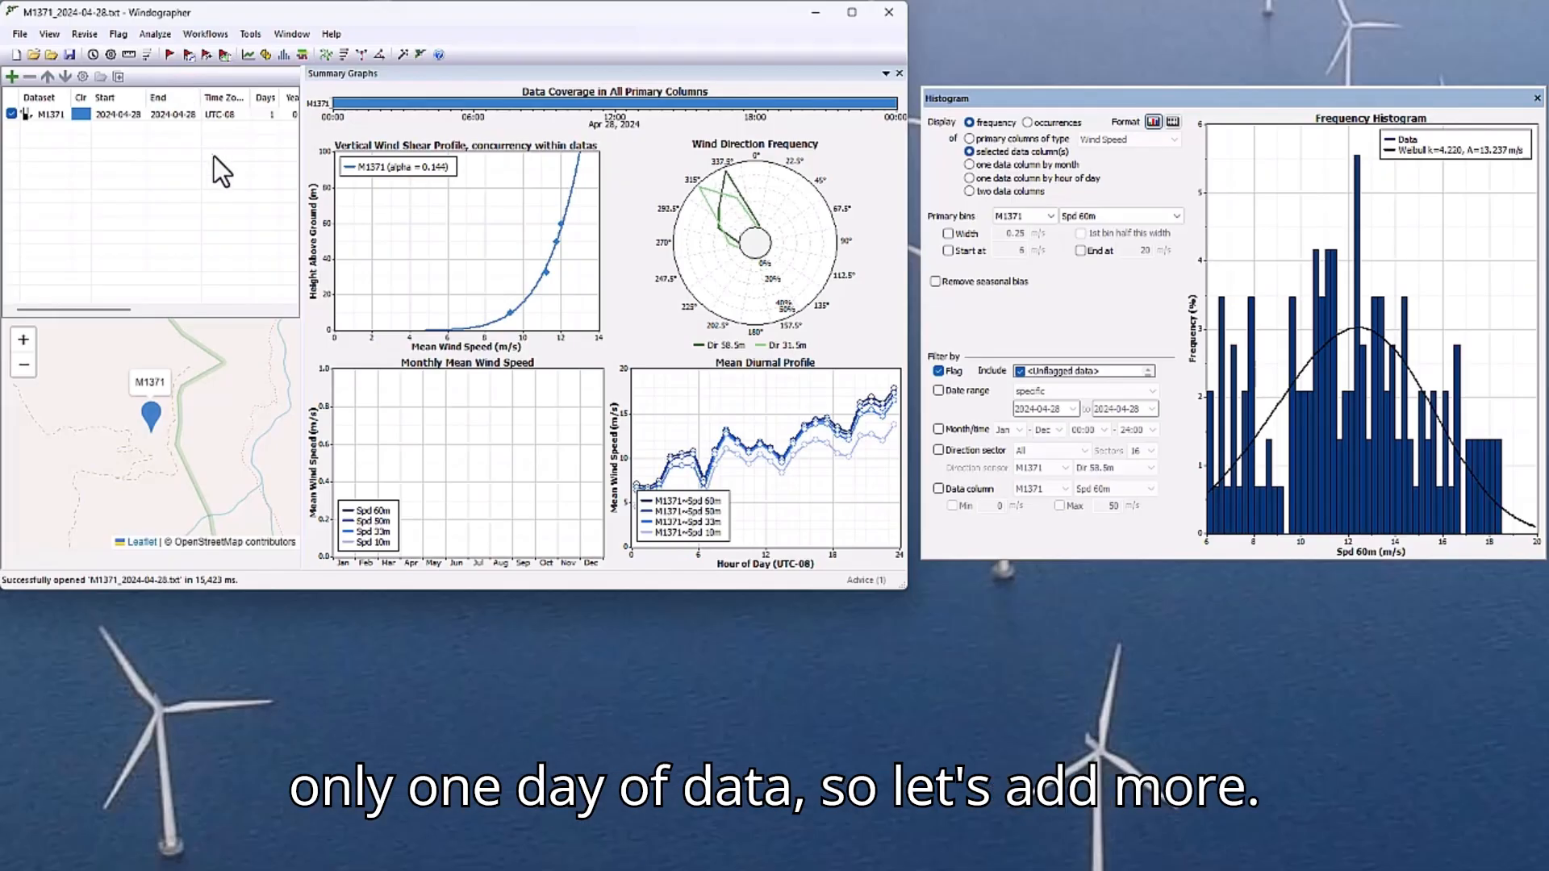
Append every M1371 text file except M1371_2024-04-28.txt to the existing dataset, accepting the append settings for all queued files.
{"action": "left_click", "coordinate": [19, 34]}
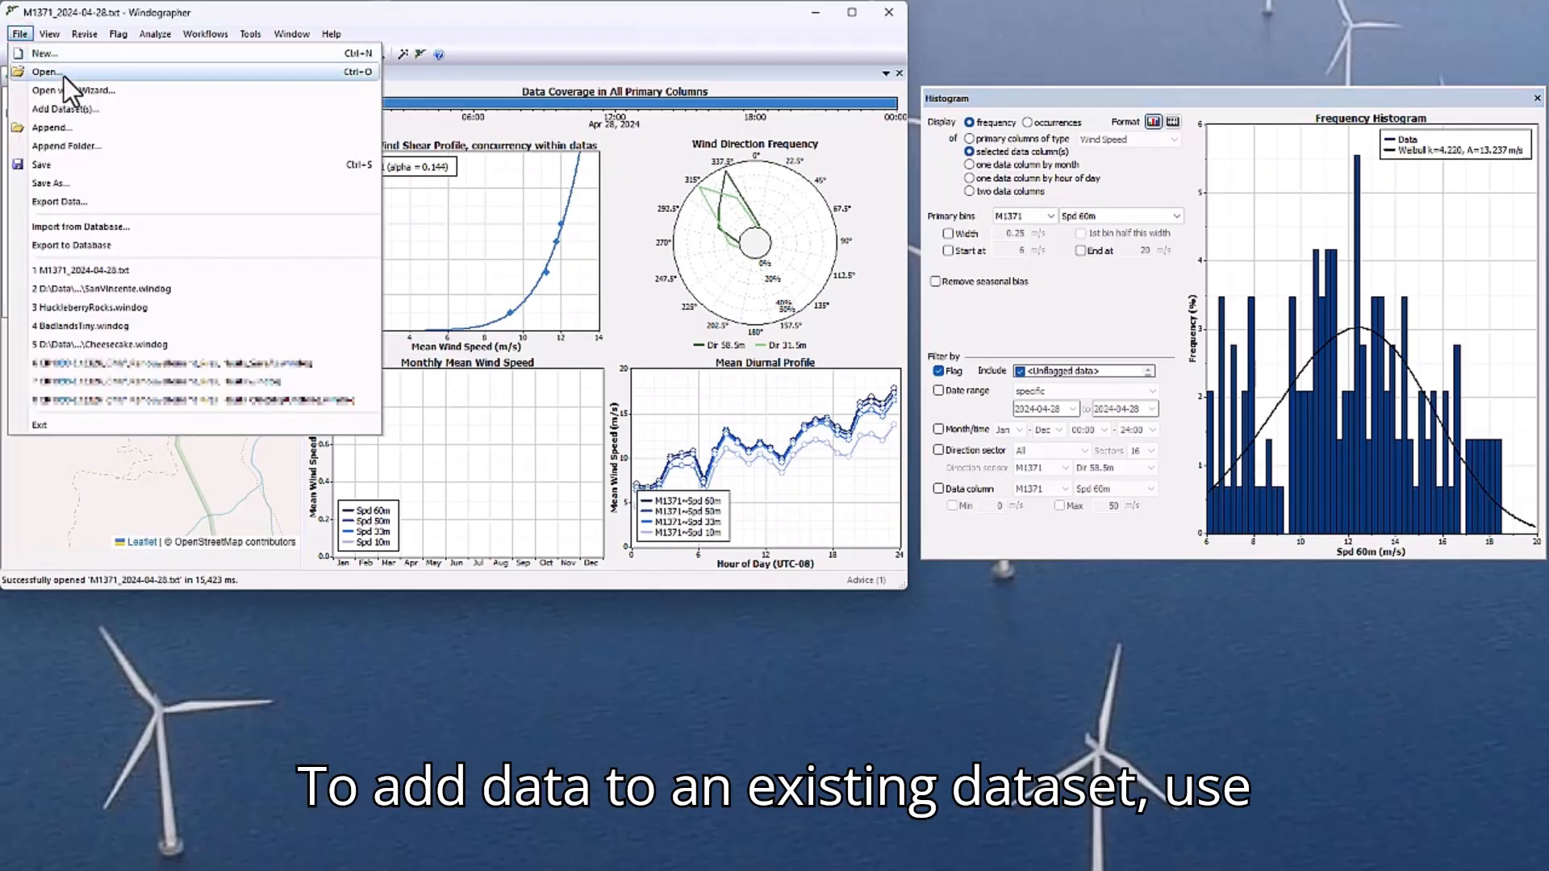
{"action": "left_click", "coordinate": [97, 128]}
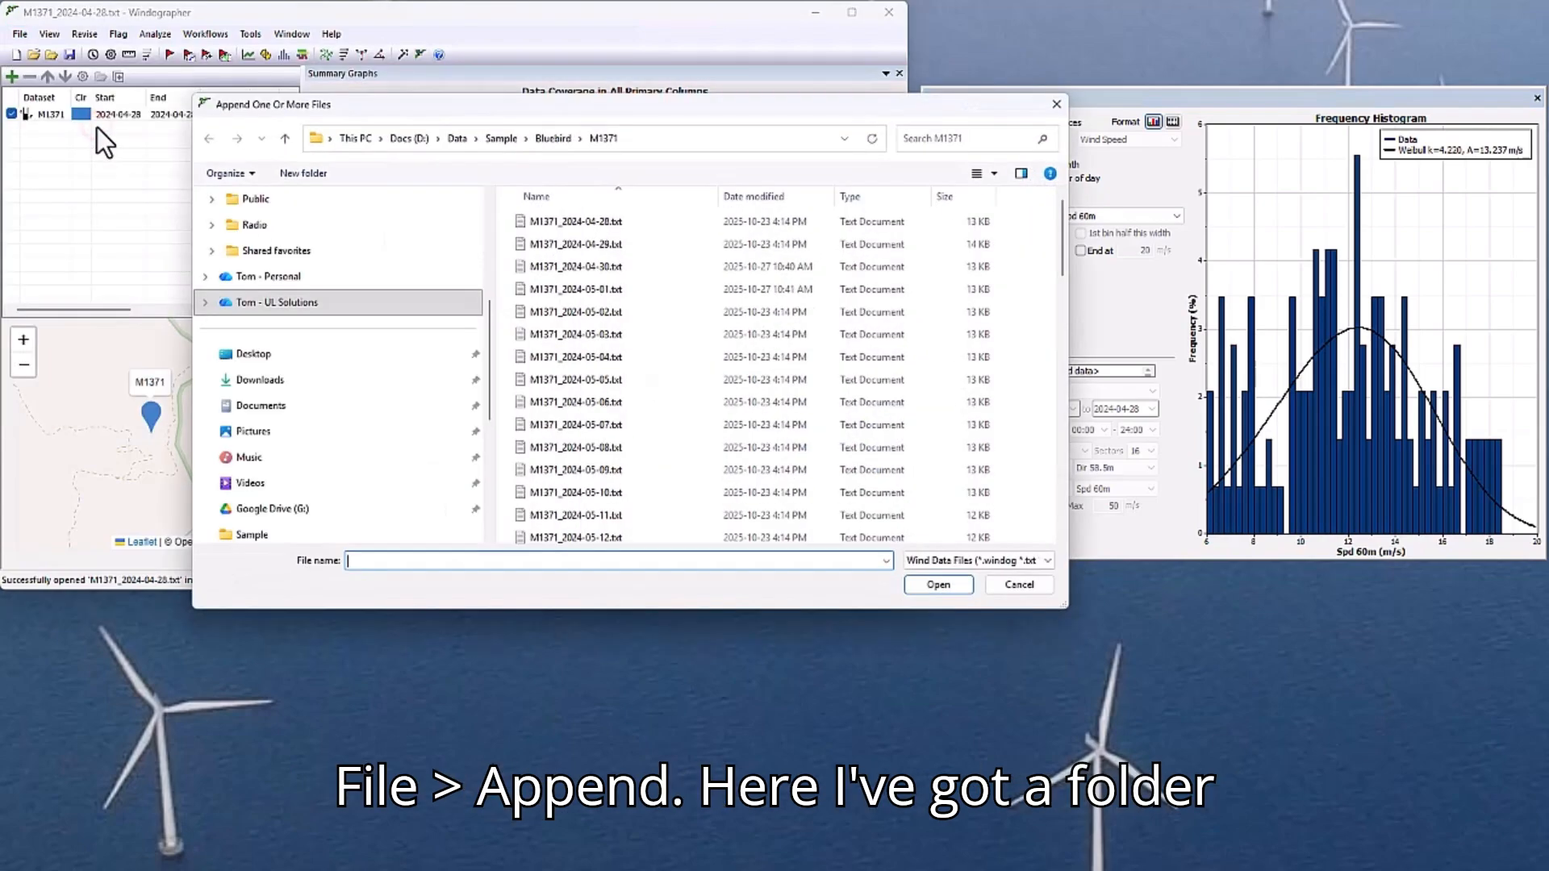
{"action": "left_click", "coordinate": [631, 264]}
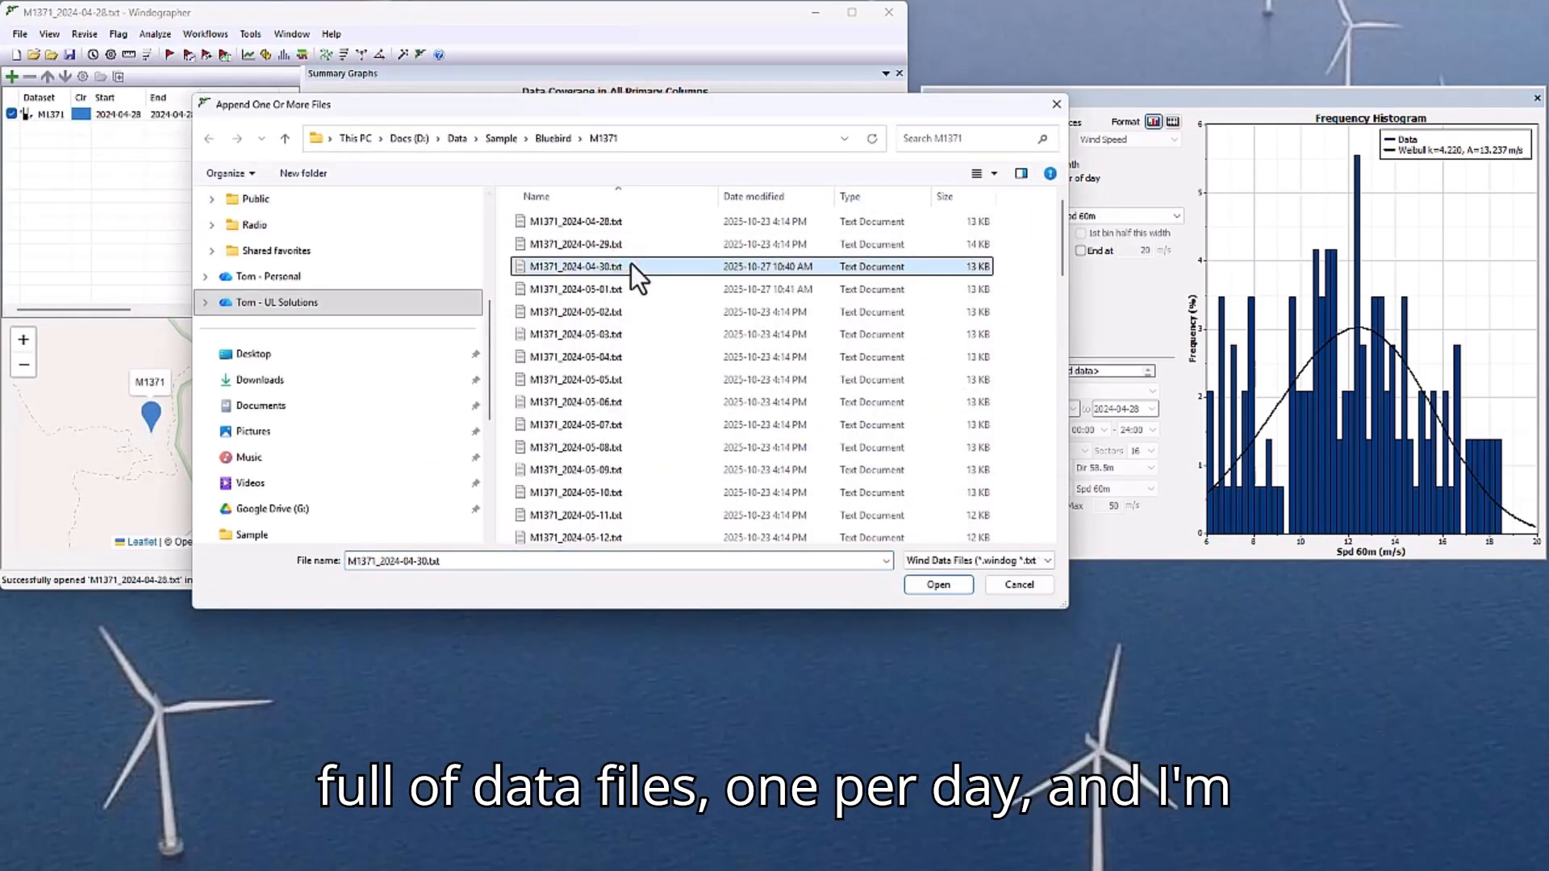
{"action": "key", "text": "ctrl+a"}
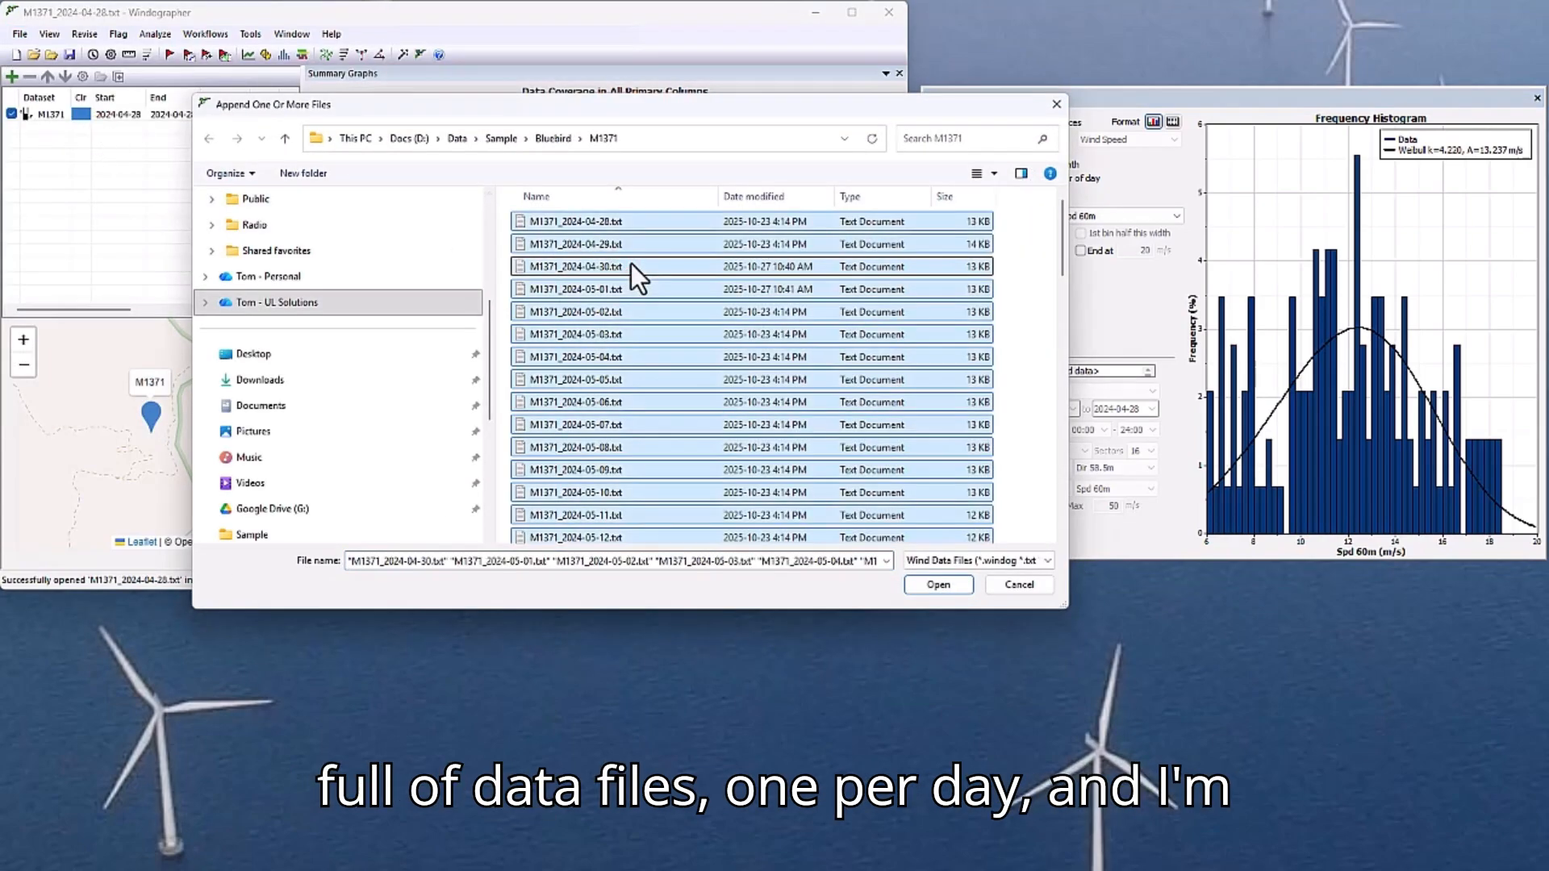
{"action": "left_click", "coordinate": [655, 221], "text": "ctrl"}
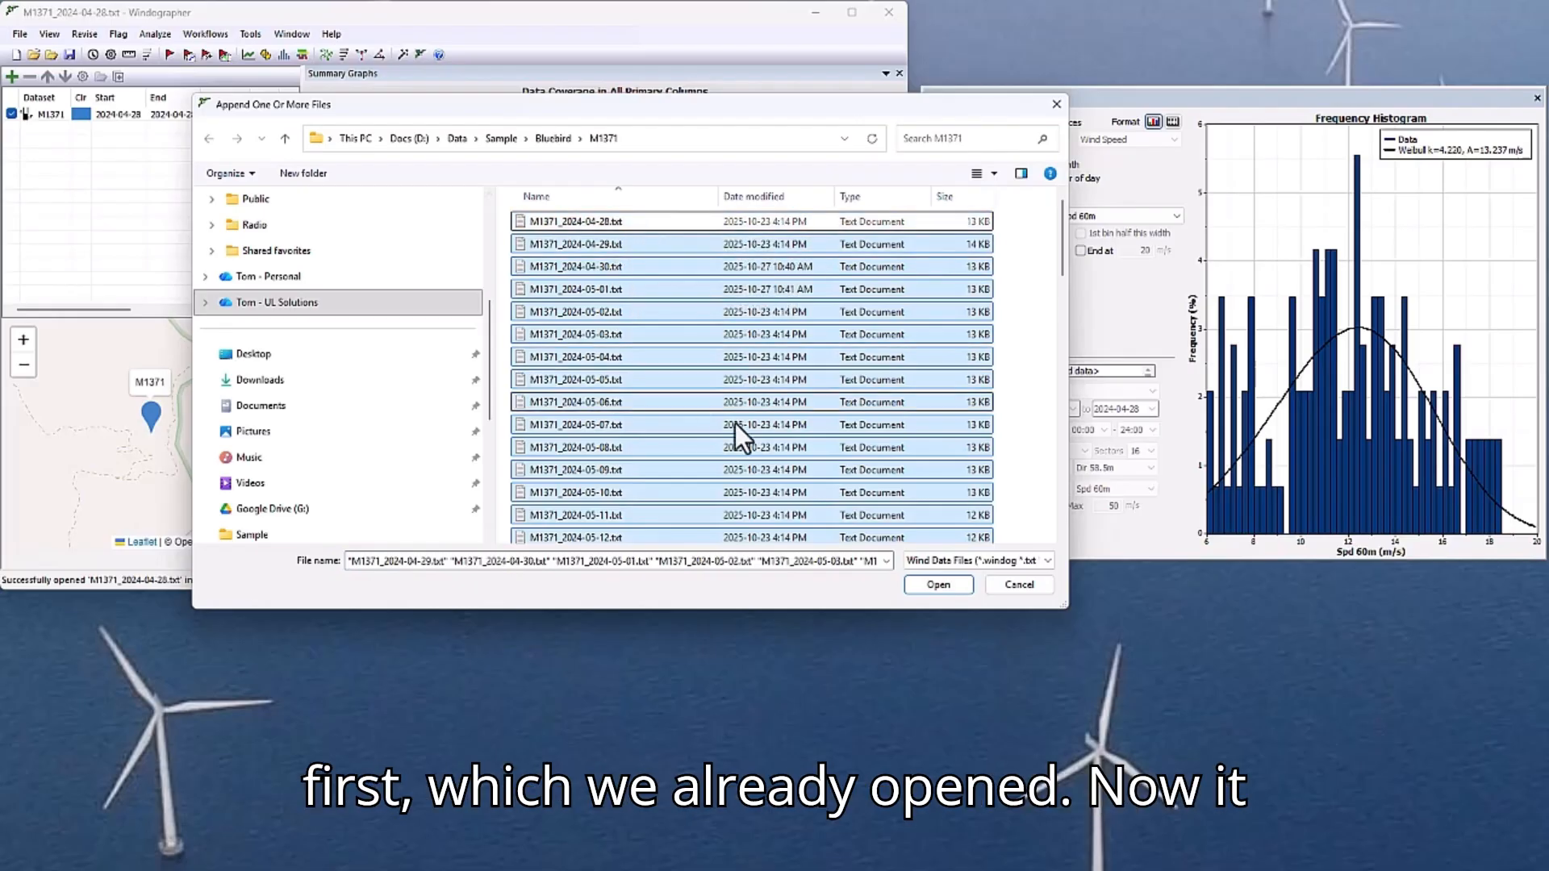
{"action": "left_click", "coordinate": [927, 583]}
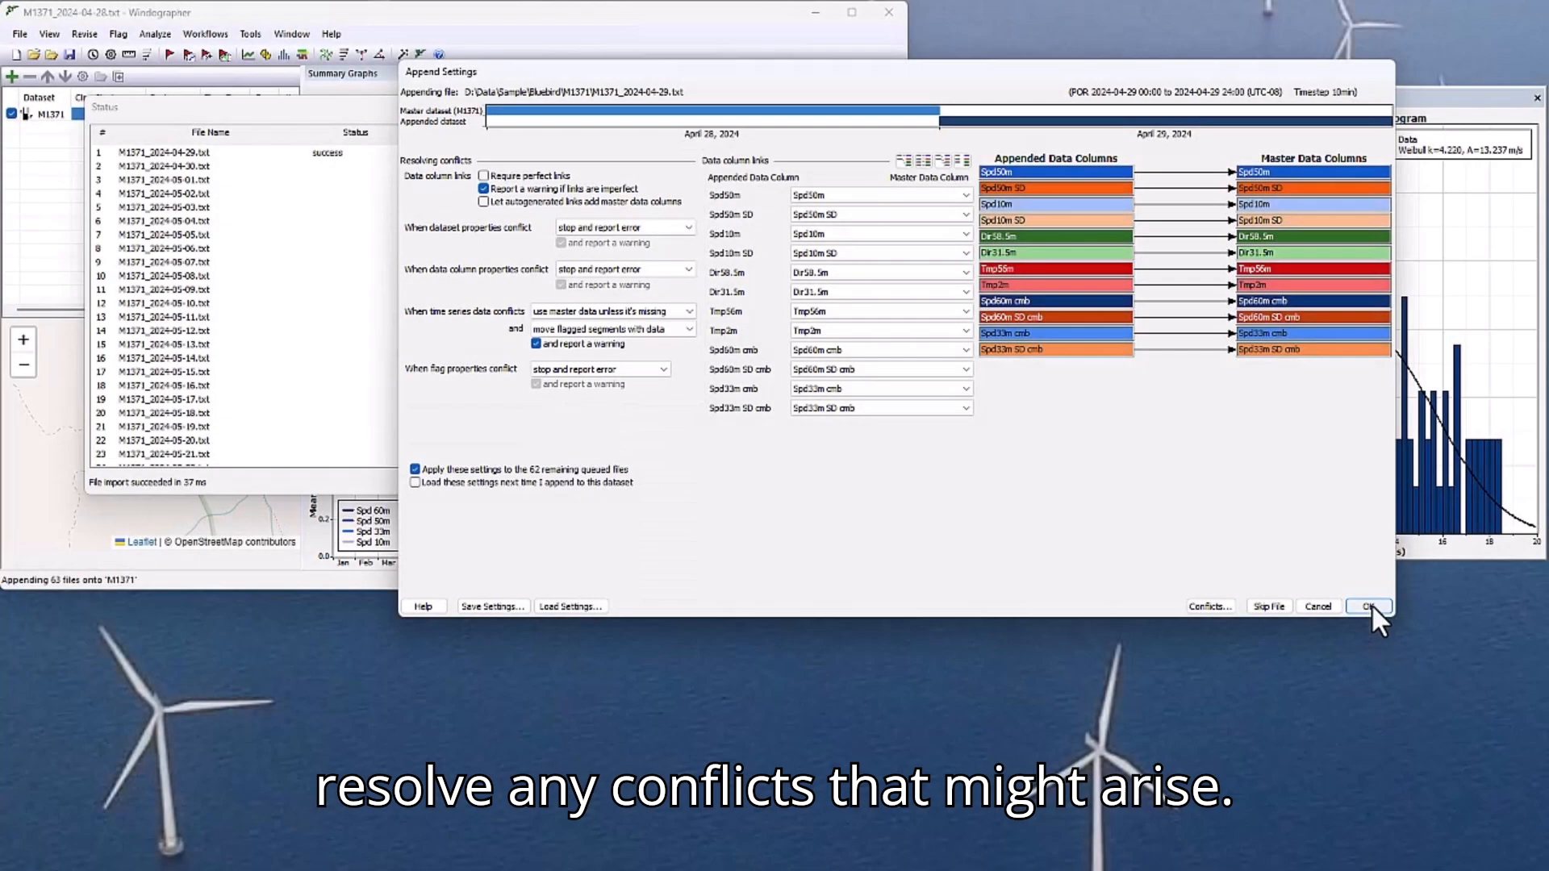
{"action": "left_click", "coordinate": [1368, 606]}
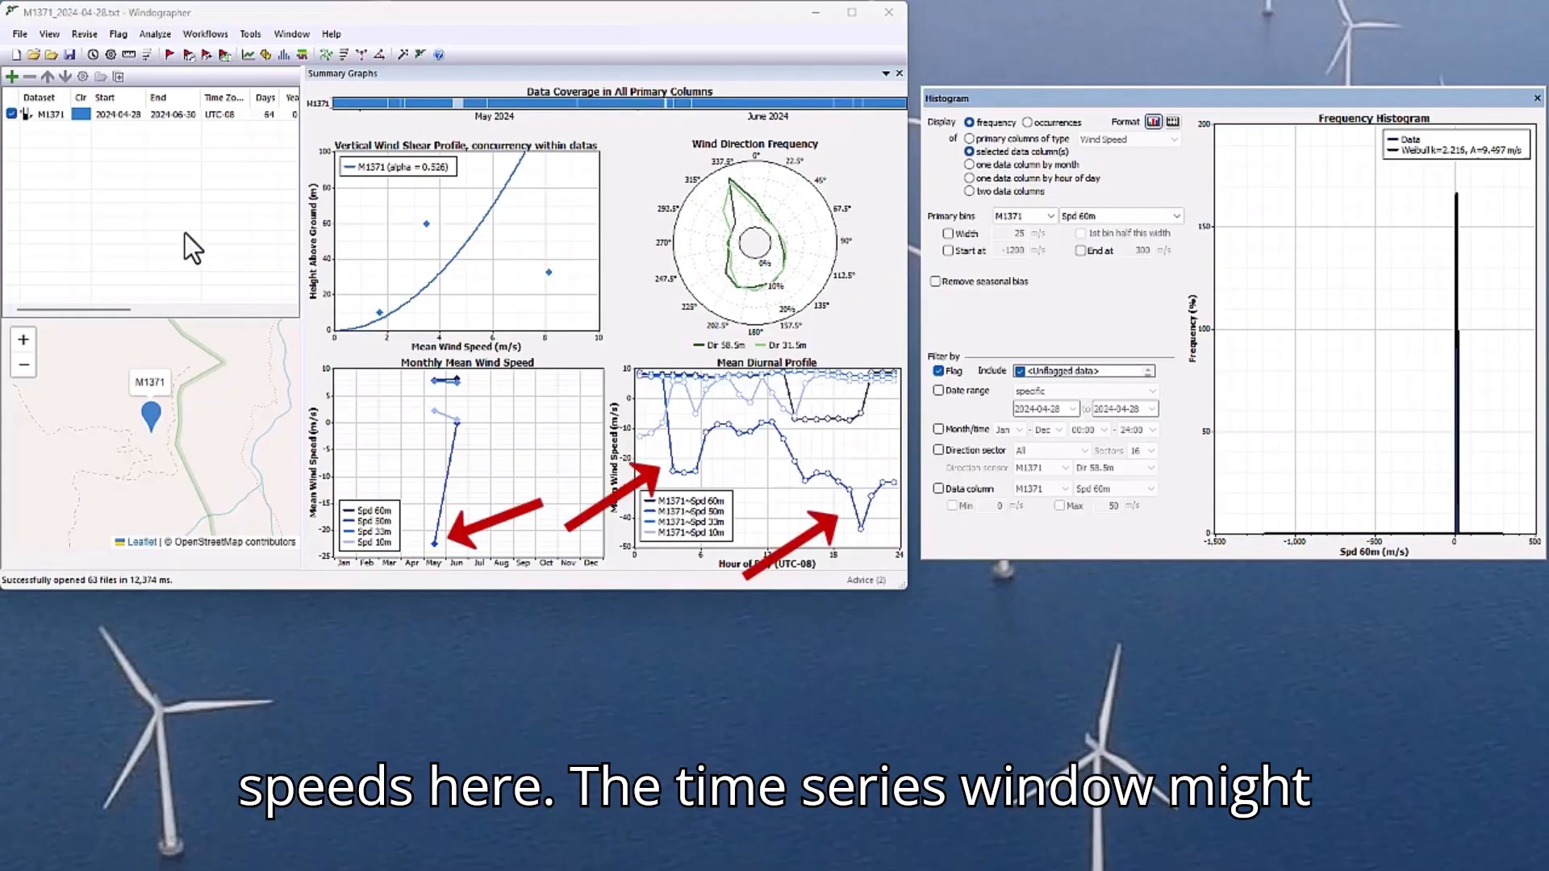
Display the time series graph of M1371 over its full period of record.
{"action": "left_click", "coordinate": [154, 33]}
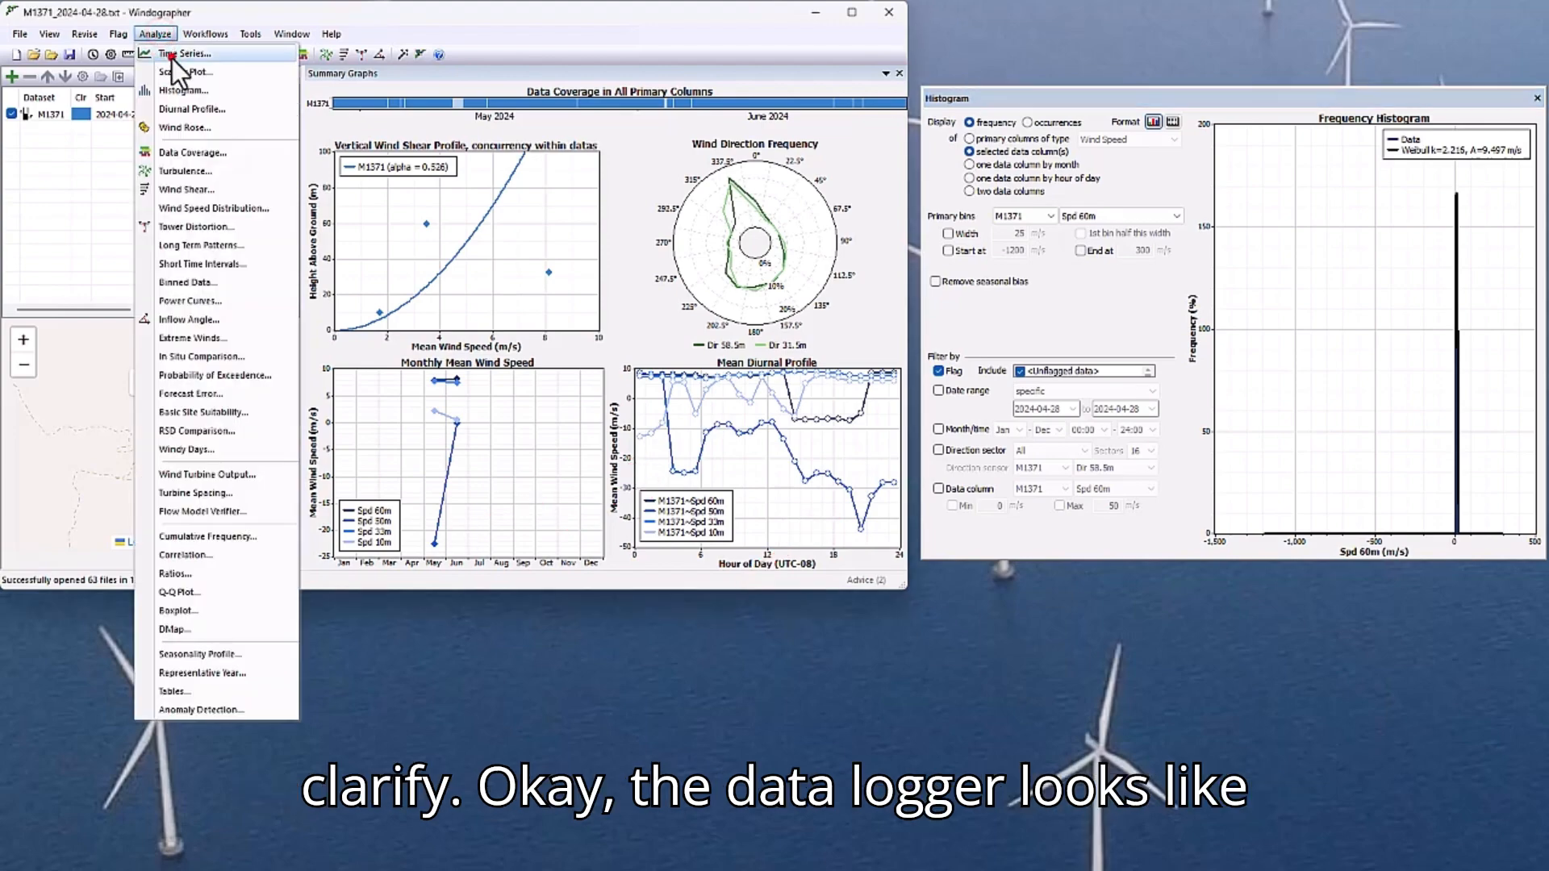
{"action": "left_click", "coordinate": [172, 55]}
{"action": "left_click", "coordinate": [1376, 839]}
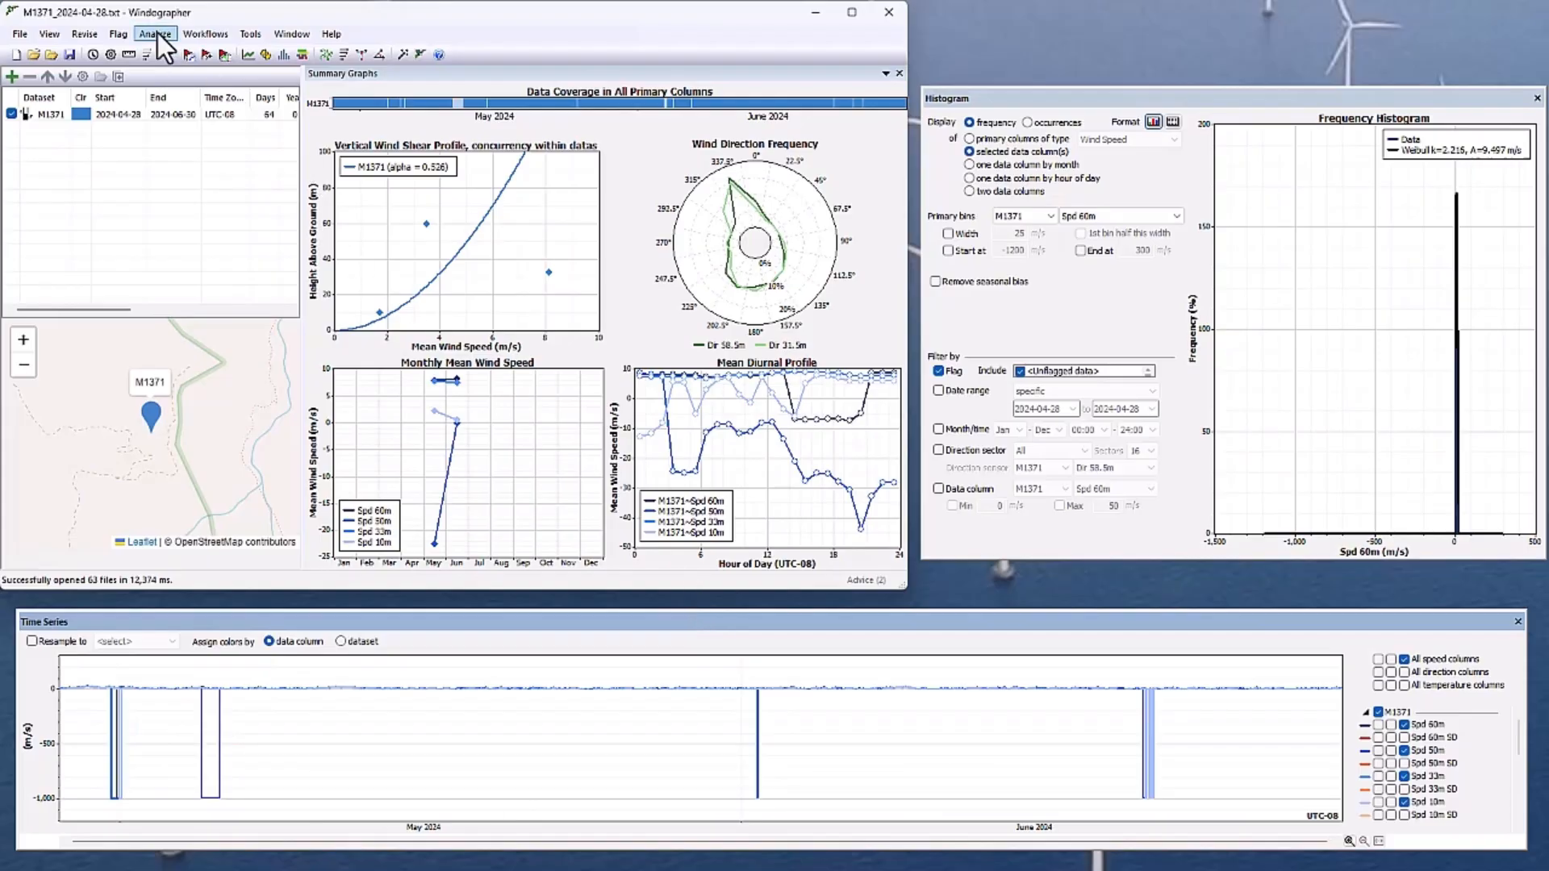
Execute the Basic QC workflow on the M1371 dataset and dismiss its outcome report.
{"action": "left_click", "coordinate": [204, 34]}
{"action": "left_click", "coordinate": [221, 72]}
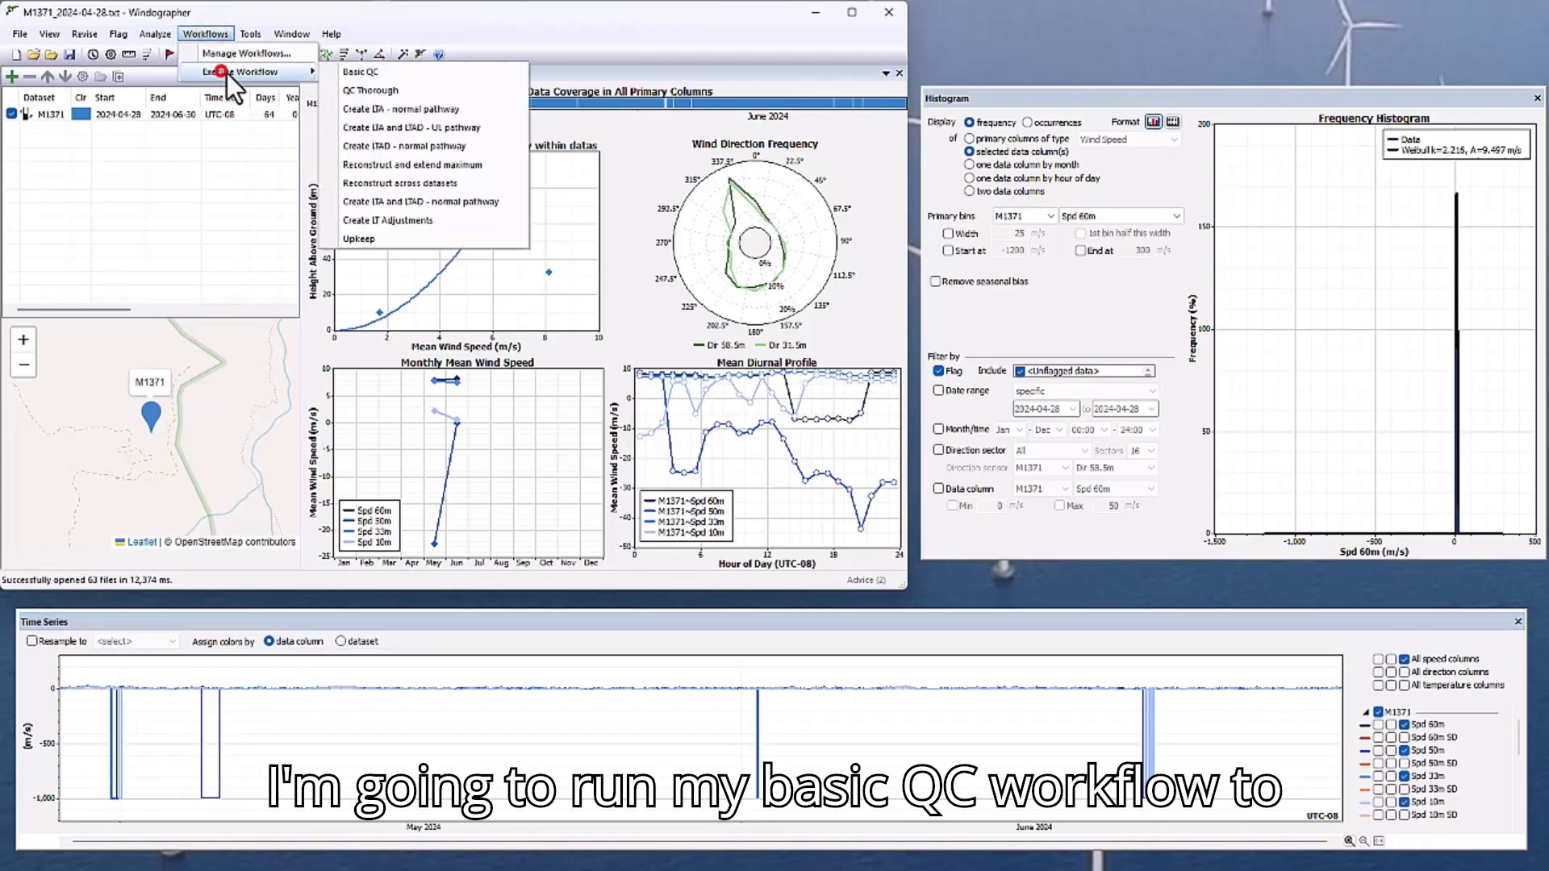
{"action": "left_click", "coordinate": [378, 72]}
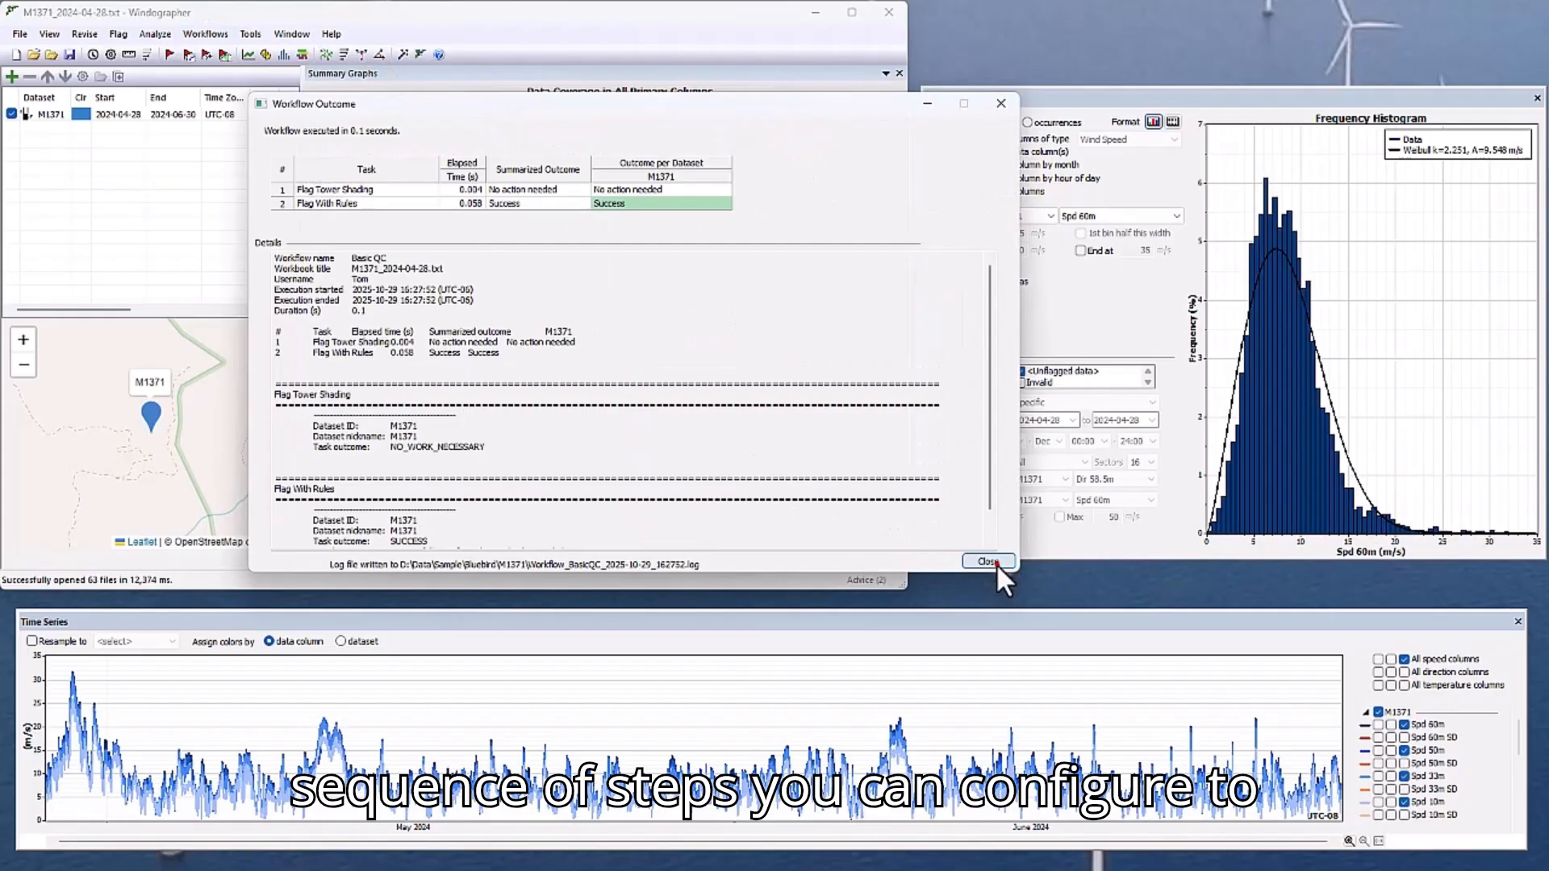
{"action": "left_click", "coordinate": [994, 563]}
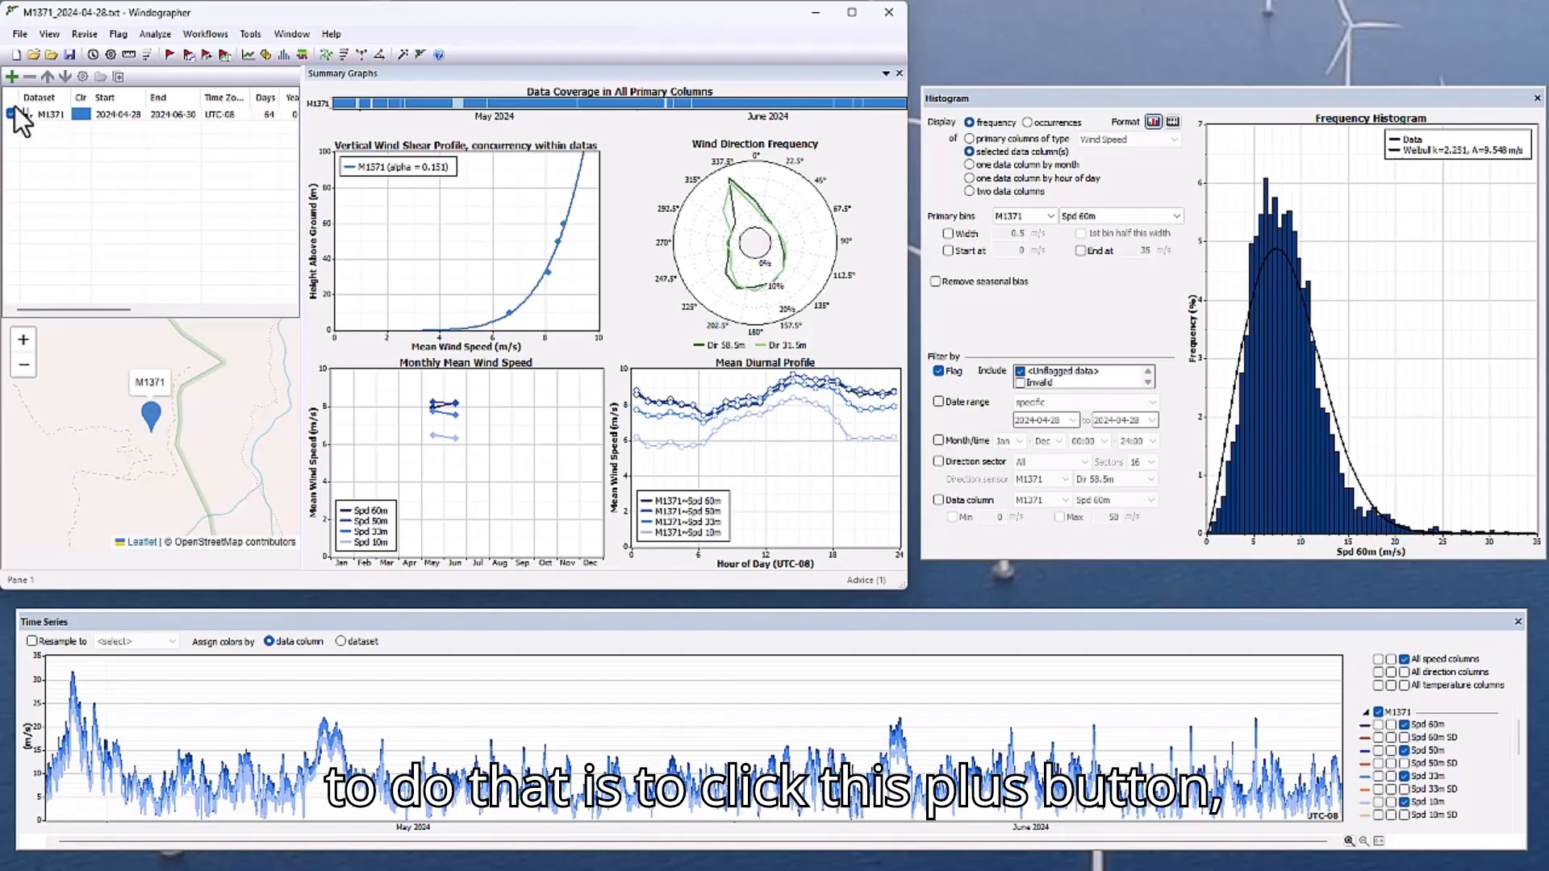
Choose all the text files in the Bluebird\M3832 folder to add to the workbook.
{"action": "left_click", "coordinate": [12, 76]}
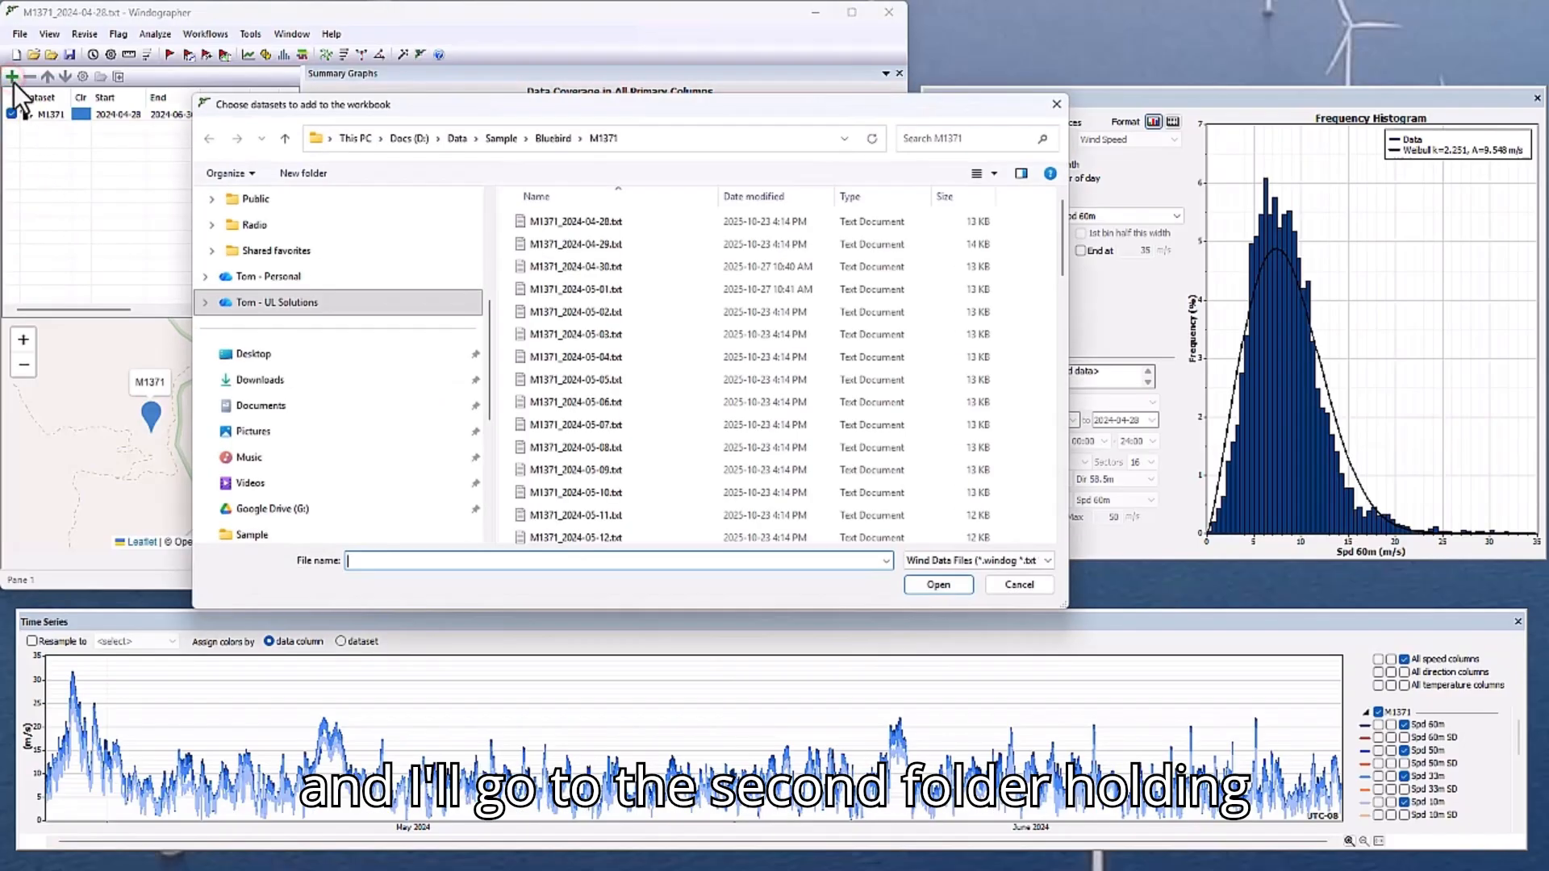
{"action": "left_click", "coordinate": [553, 139]}
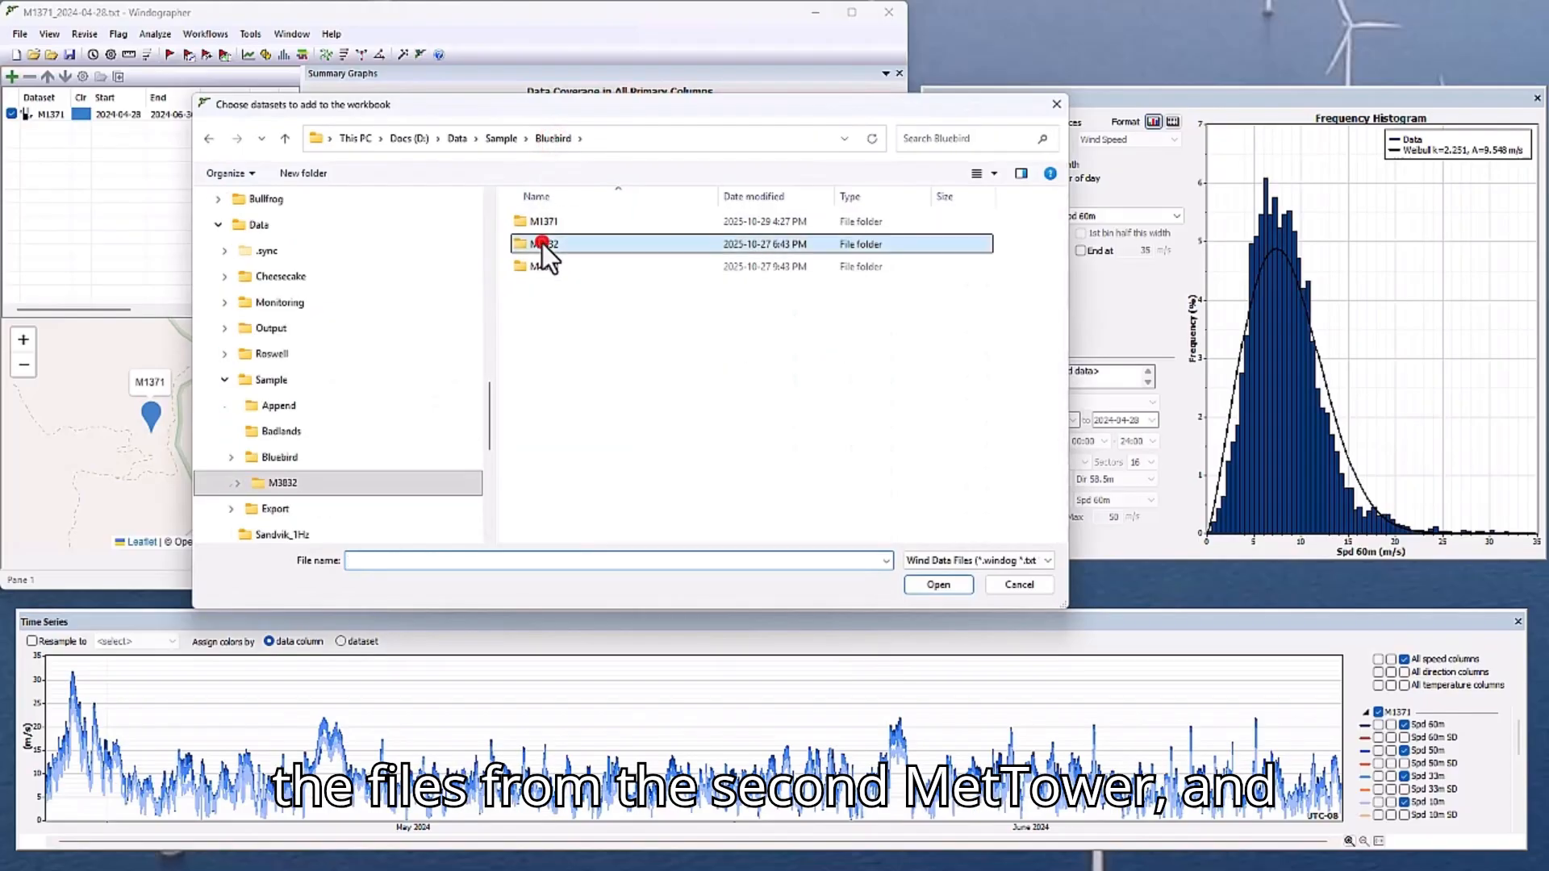
{"action": "double_click", "coordinate": [542, 243]}
{"action": "left_click", "coordinate": [602, 244]}
{"action": "key", "text": "ctrl+a"}
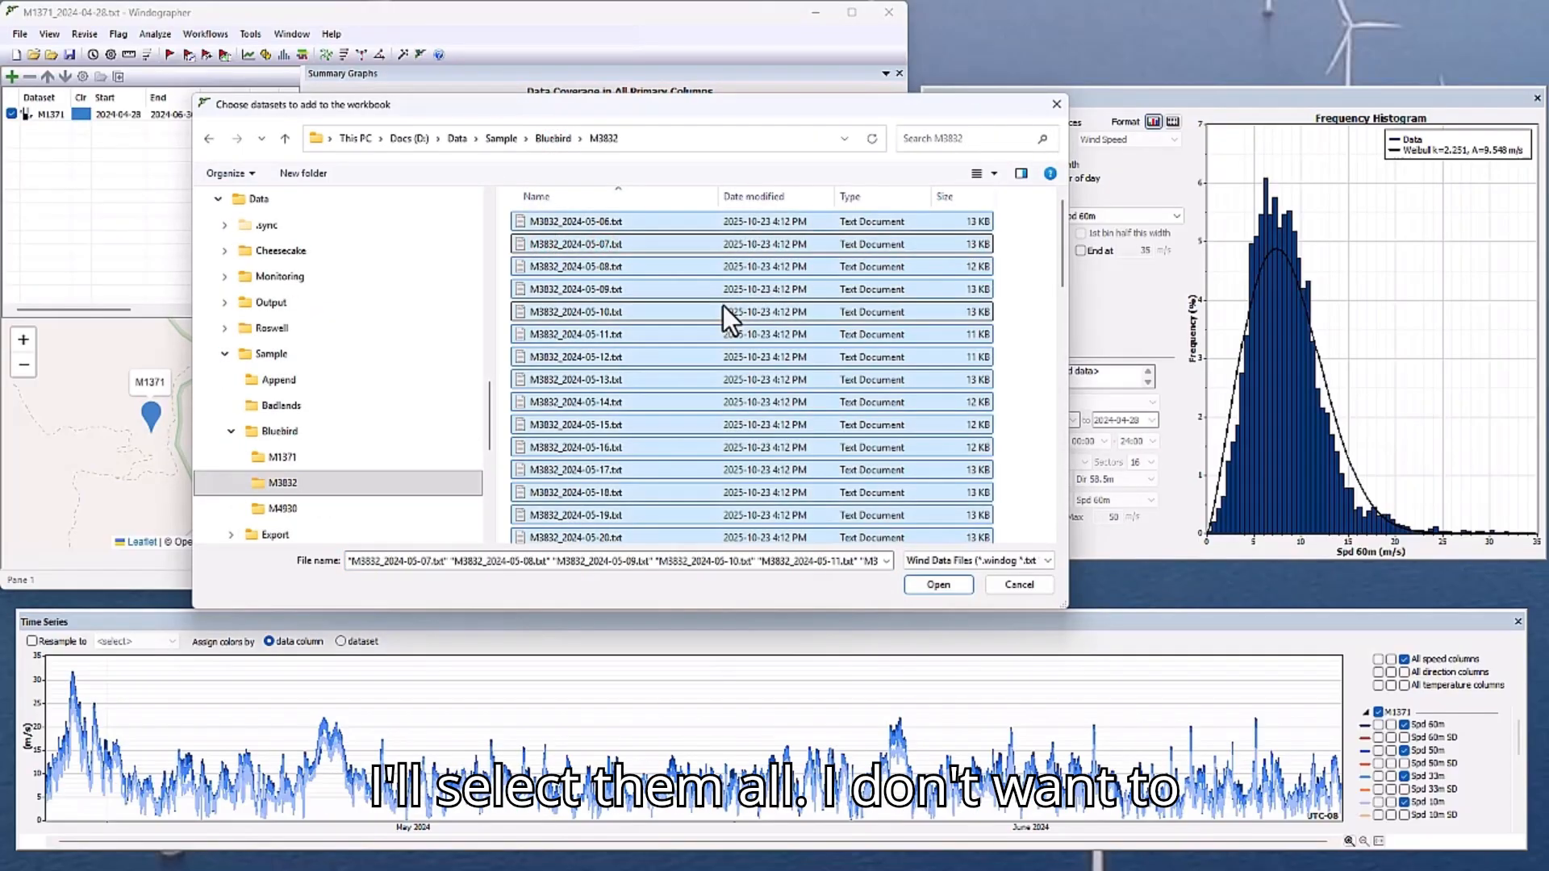
{"action": "left_click", "coordinate": [943, 587]}
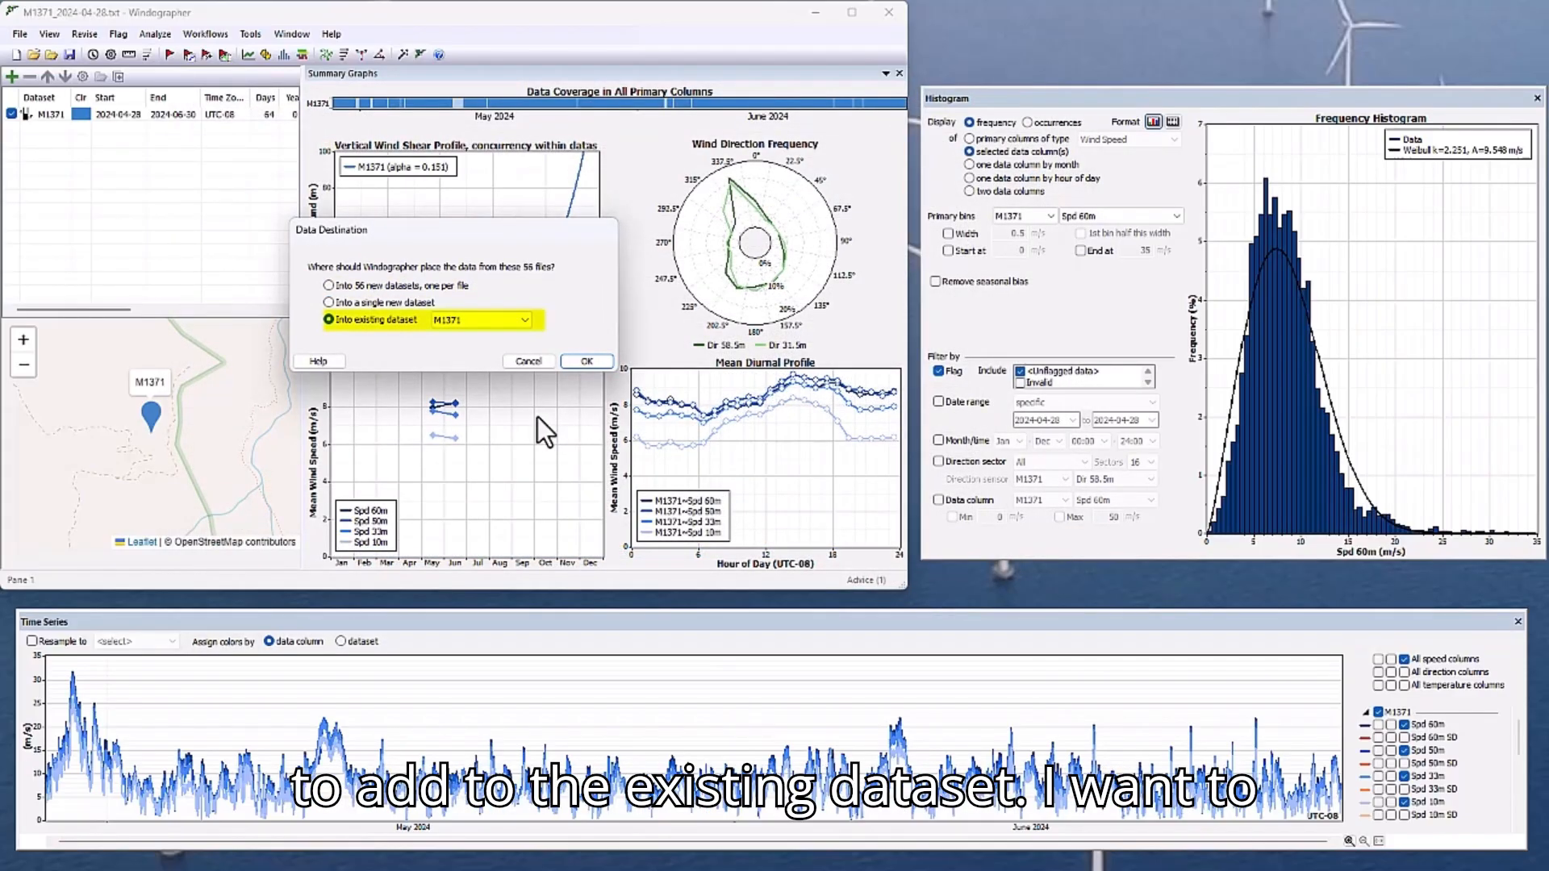
Place the M3832 files into a single new dataset, accepting its configuration and the append settings.
{"action": "left_click", "coordinate": [331, 303]}
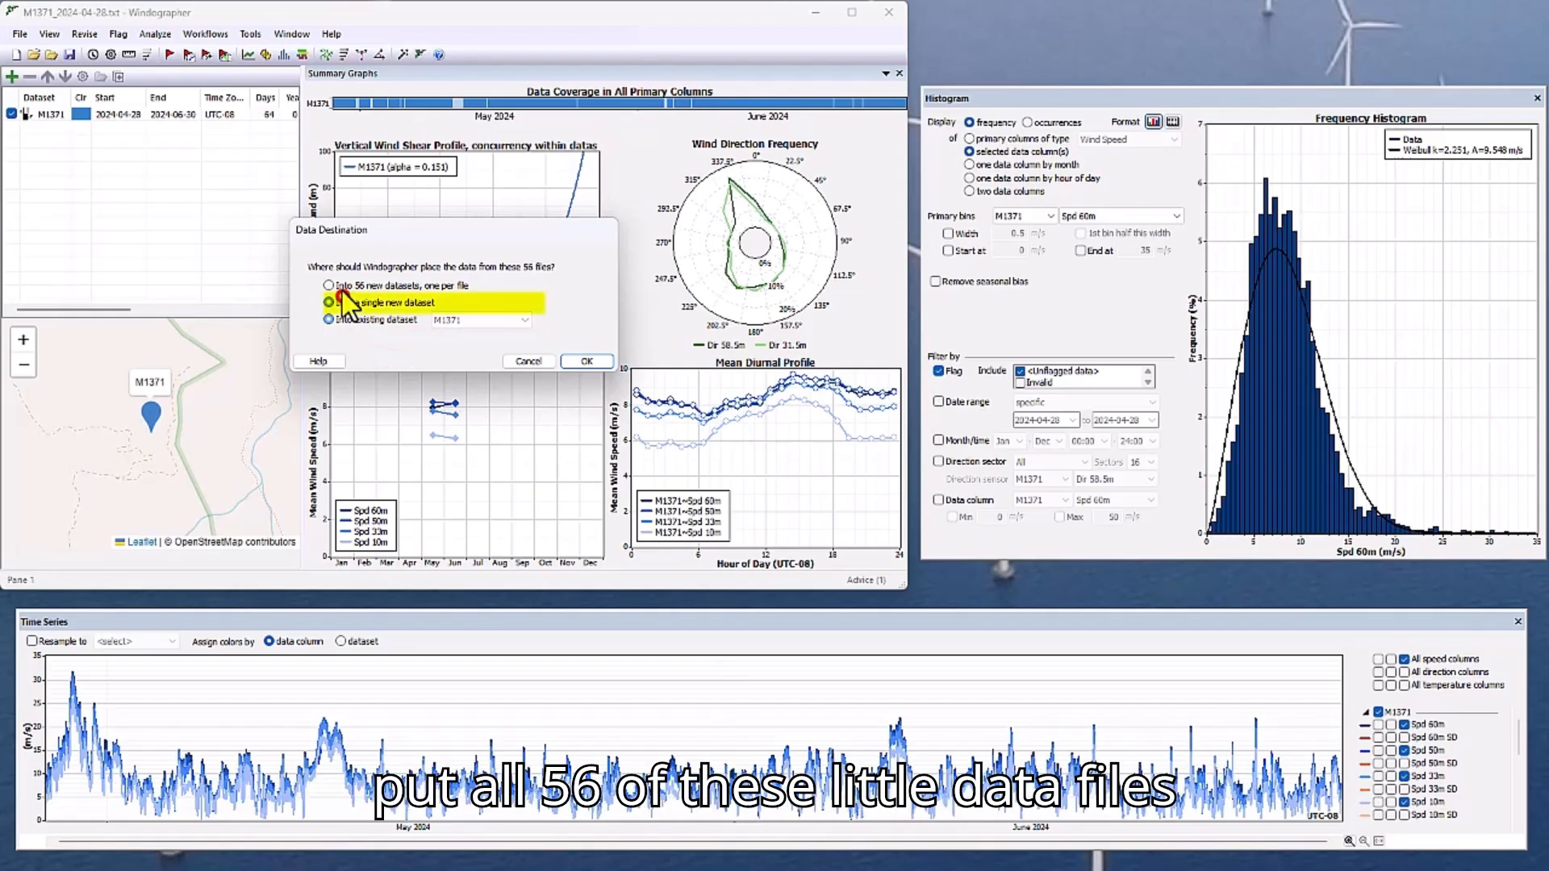
{"action": "left_click", "coordinate": [600, 365]}
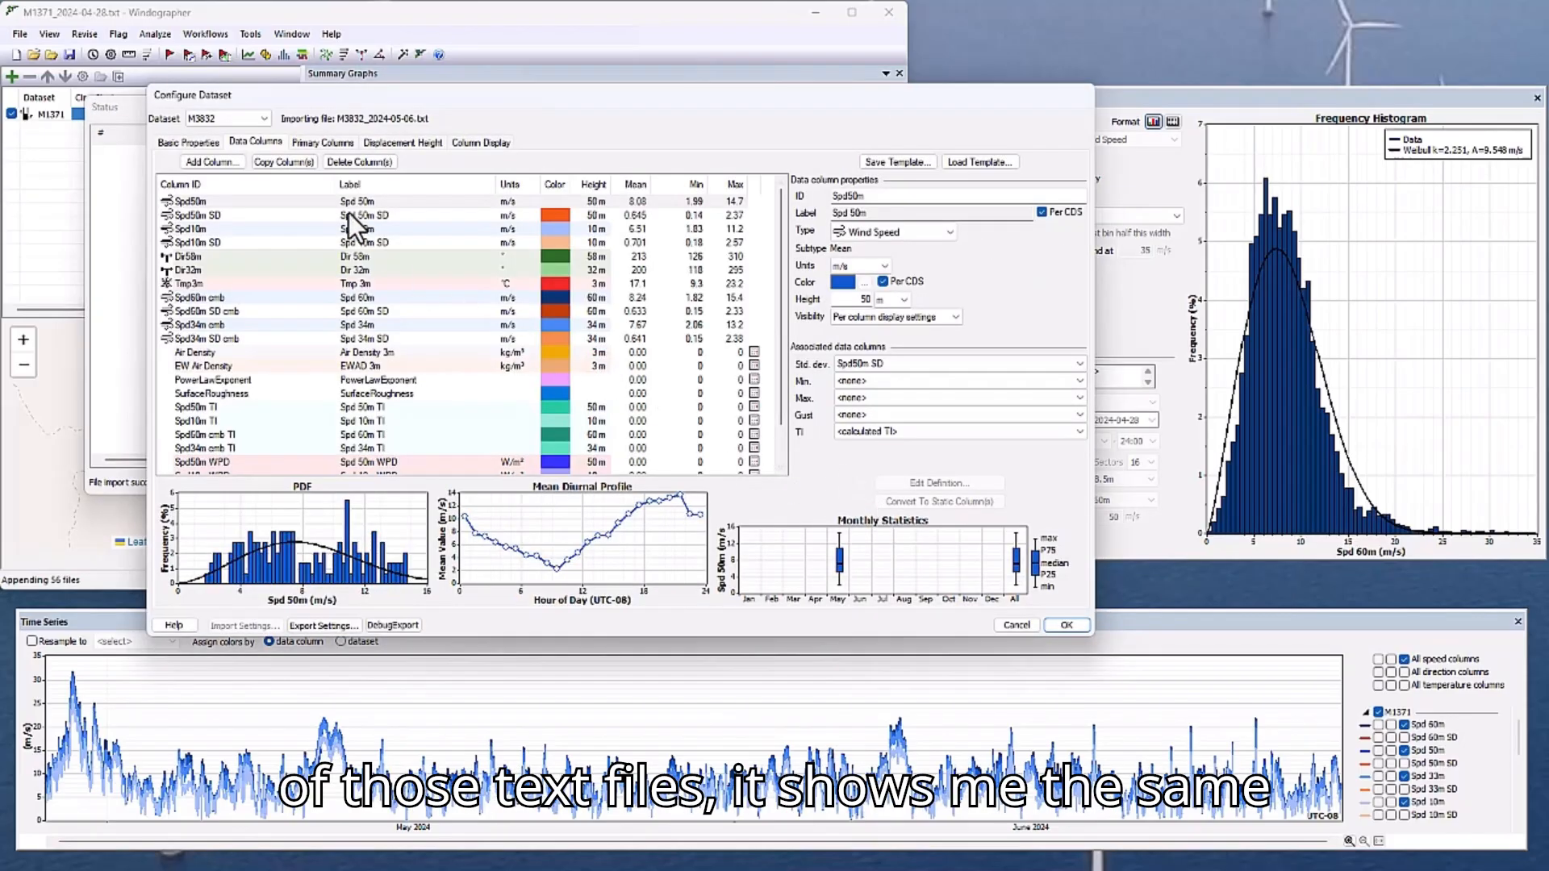
{"action": "left_click", "coordinate": [1064, 627]}
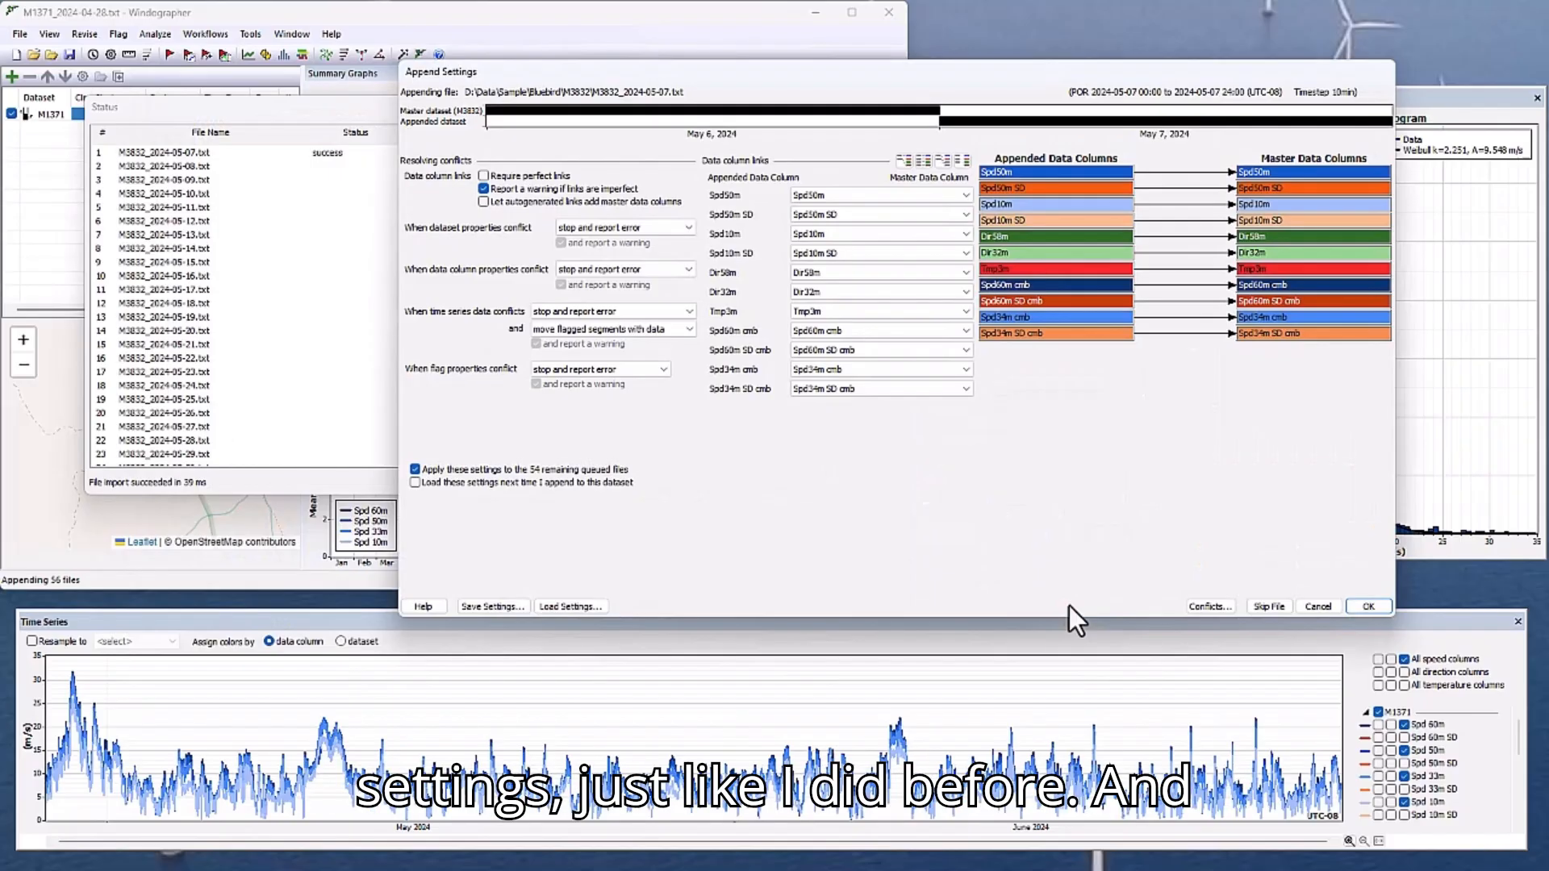
{"action": "left_click", "coordinate": [1378, 608]}
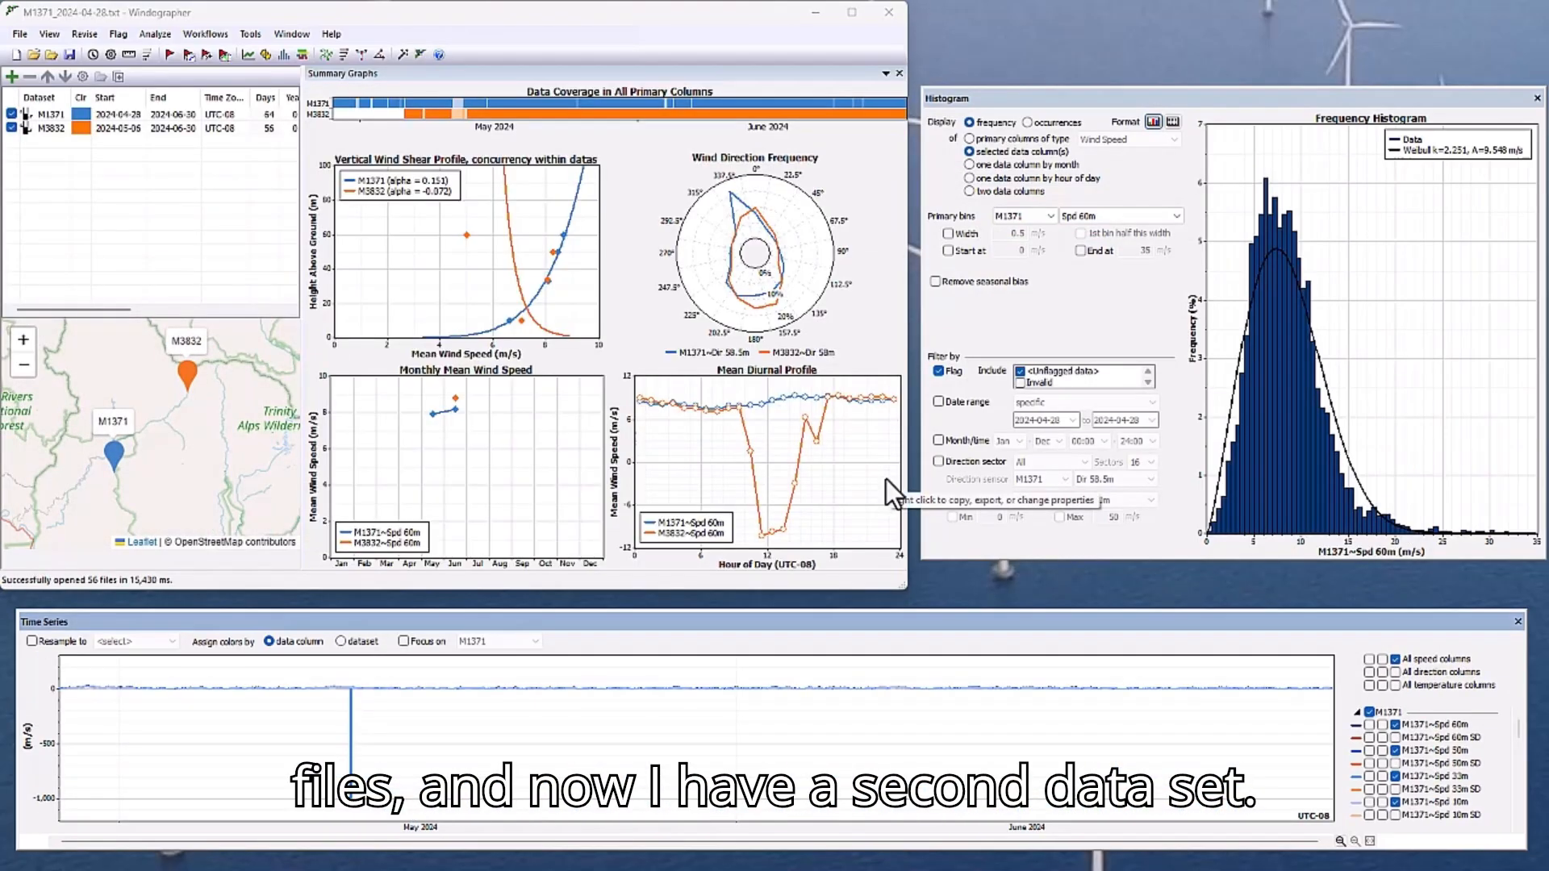
Switch to File Explorer and bring all M4930 text files into the workbook as a single new dataset, accepting its configuration and append settings.
{"action": "left_click", "coordinate": [968, 870]}
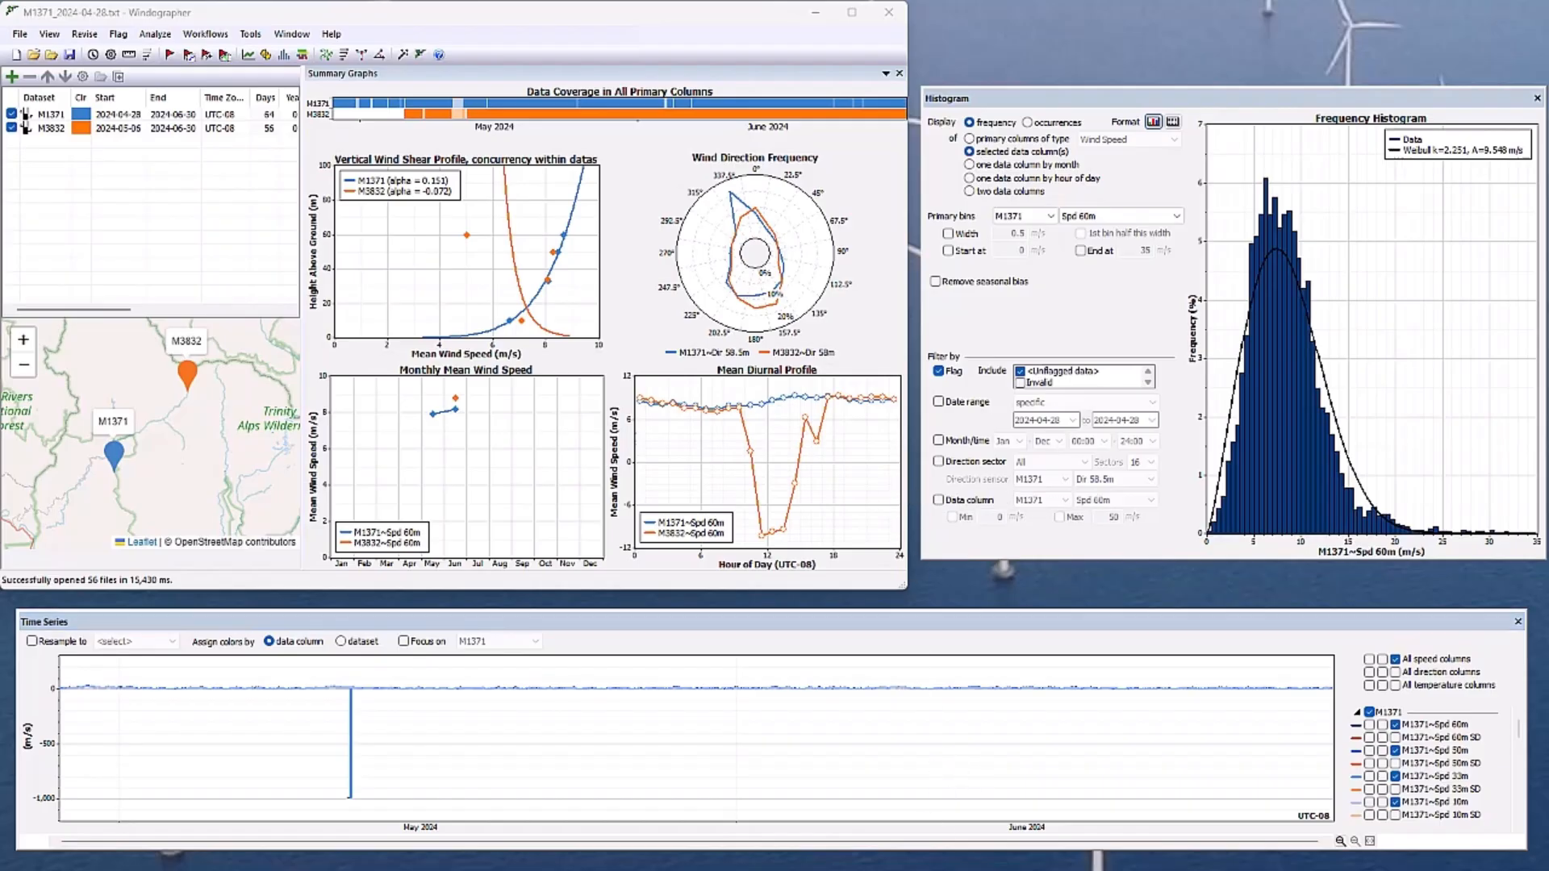
{"action": "left_click", "coordinate": [1159, 274]}
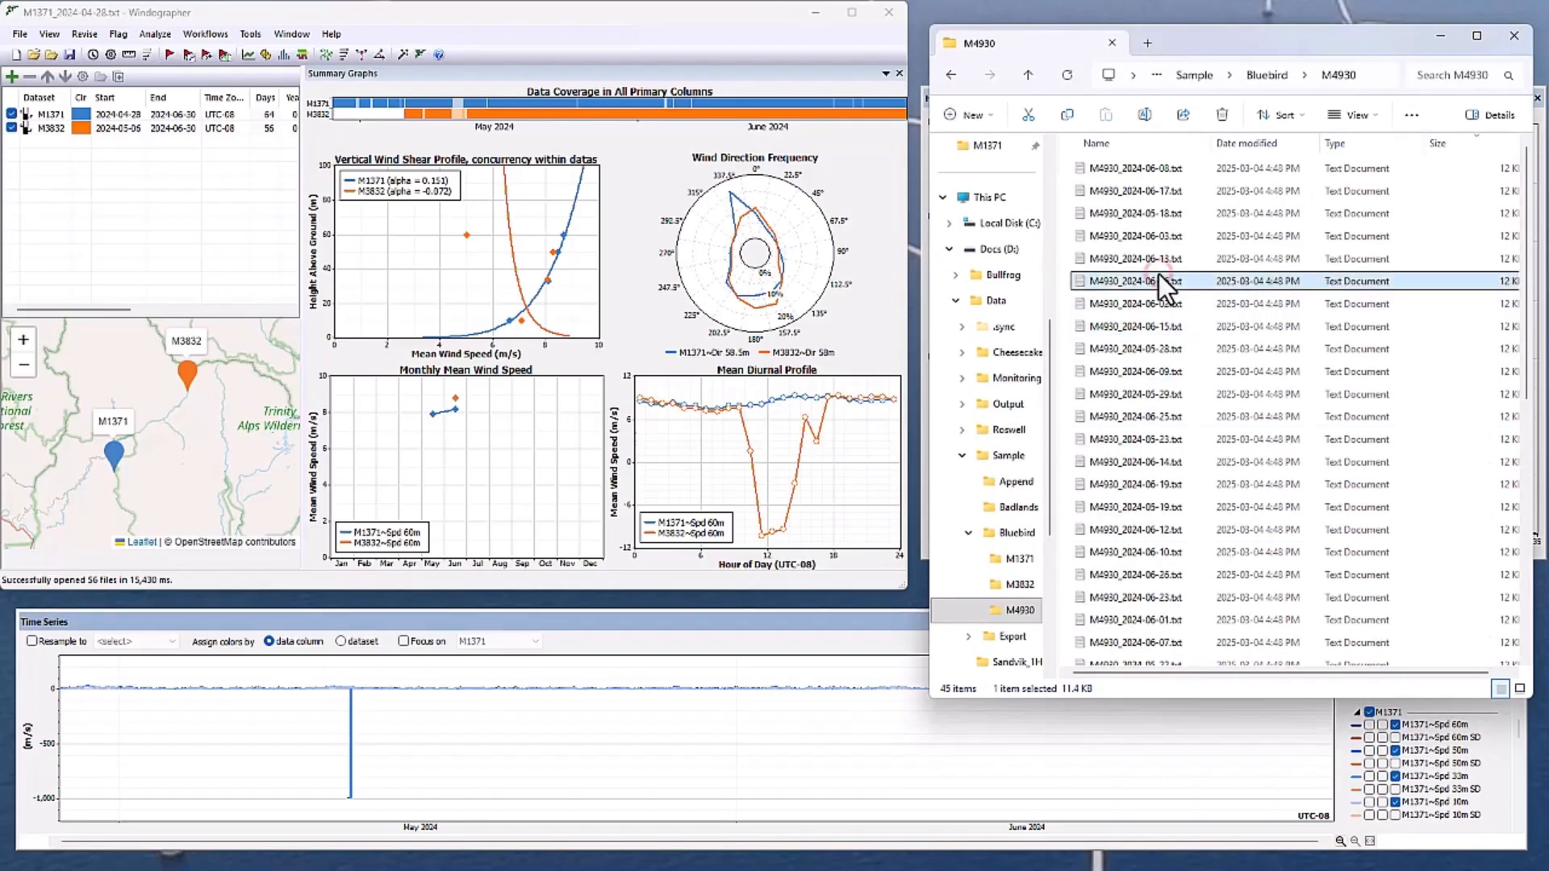
{"action": "key", "text": "ctrl+a"}
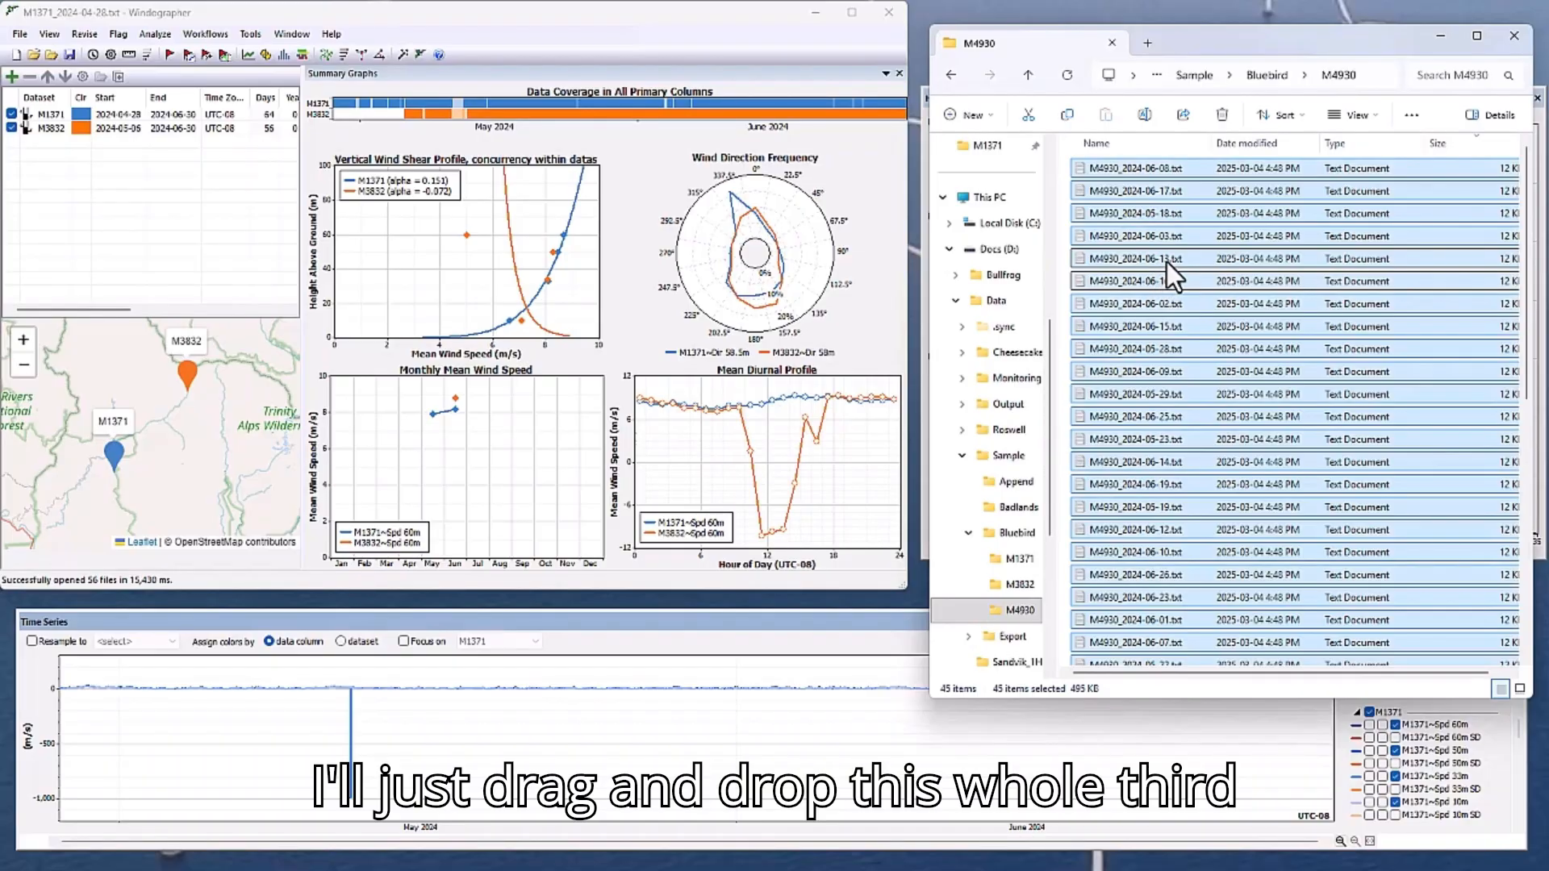
{"action": "left_click", "coordinate": [1166, 260]}
{"action": "left_click_drag", "start_coordinate": [1167, 263], "coordinate": [569, 268]}
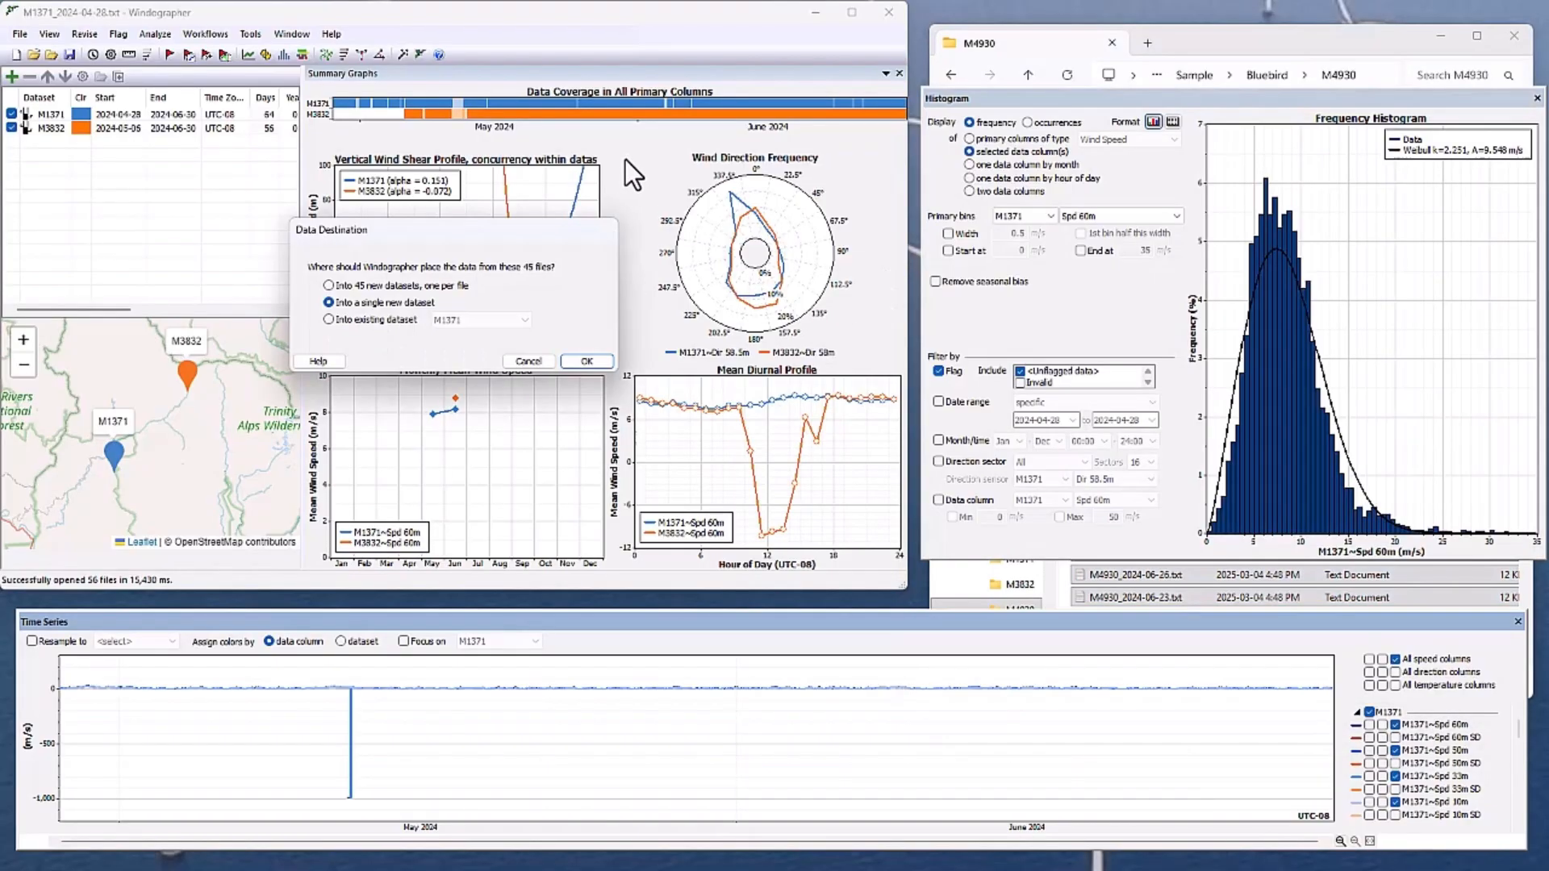
{"action": "left_click", "coordinate": [584, 361]}
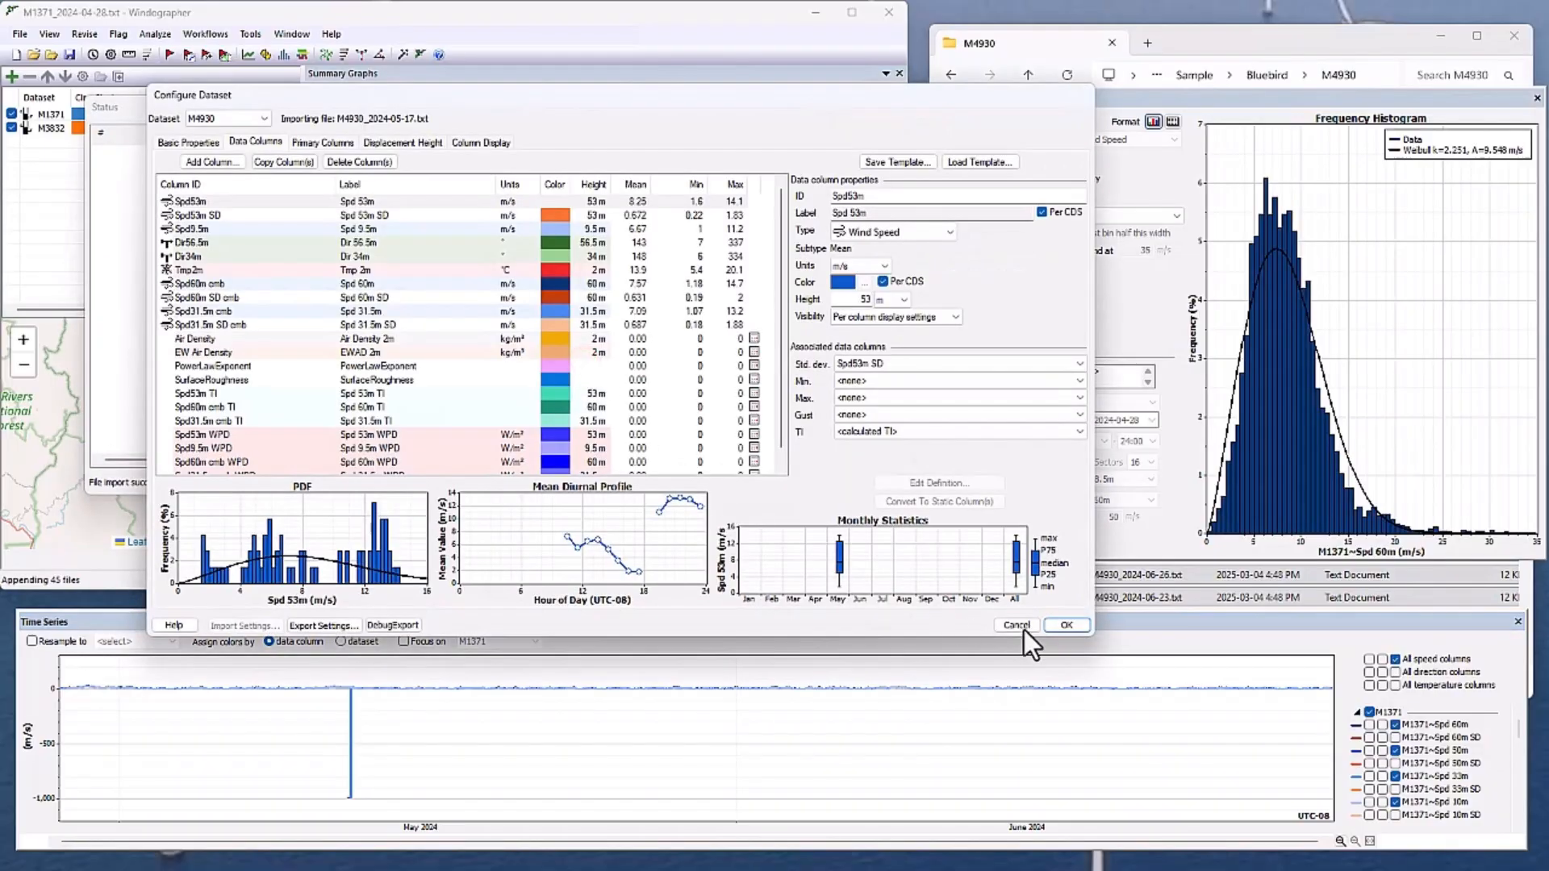
{"action": "left_click", "coordinate": [1065, 626]}
{"action": "left_click", "coordinate": [1364, 601]}
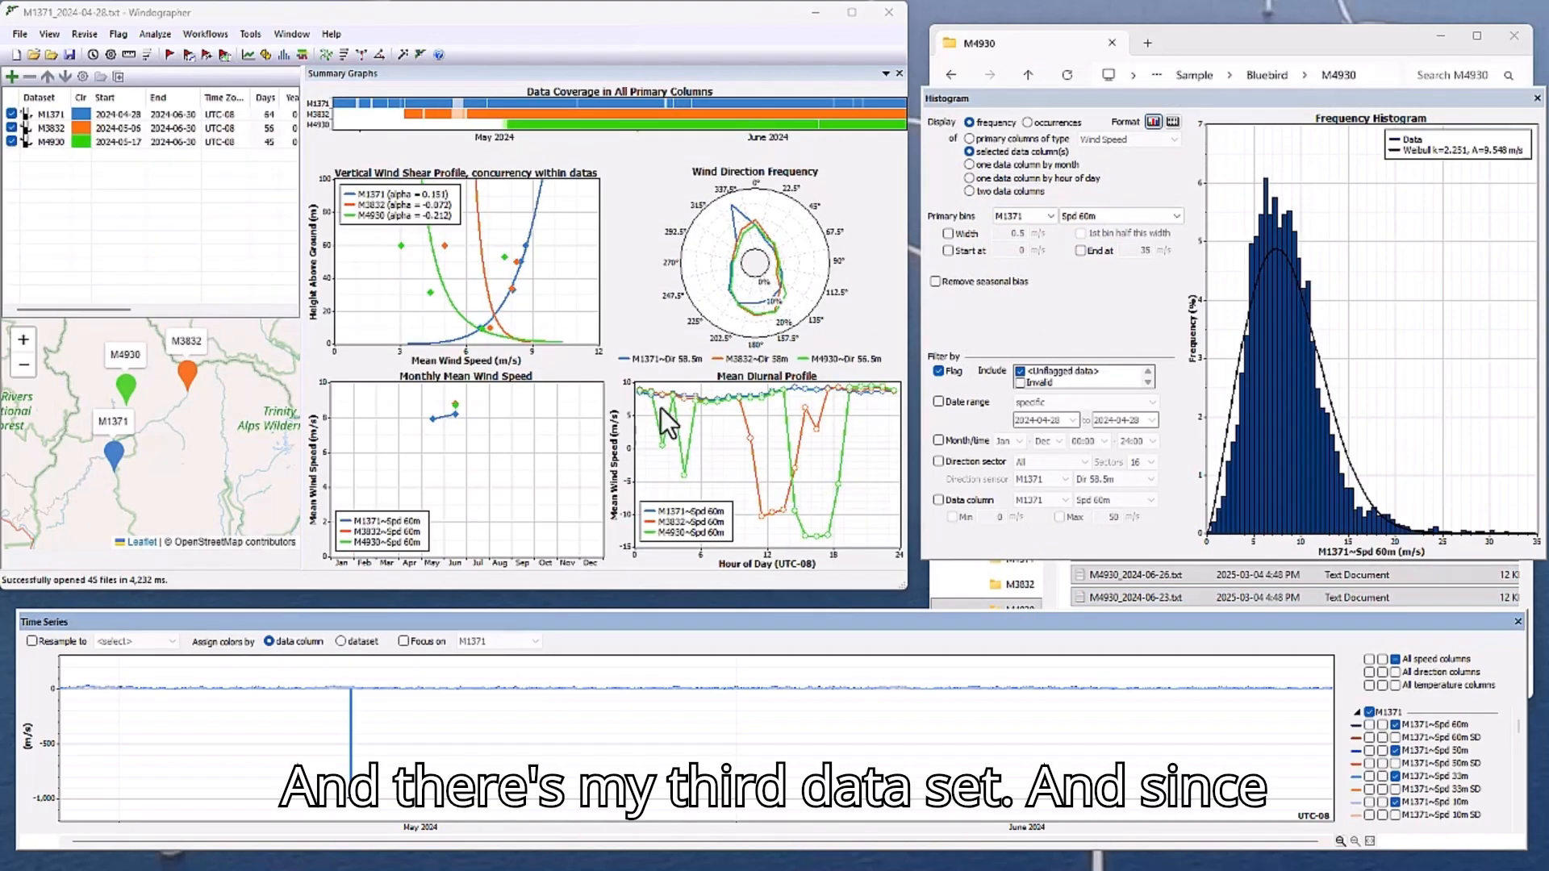
Execute the Basic QC workflow on all three datasets and dismiss its outcome report.
{"action": "left_click", "coordinate": [206, 34]}
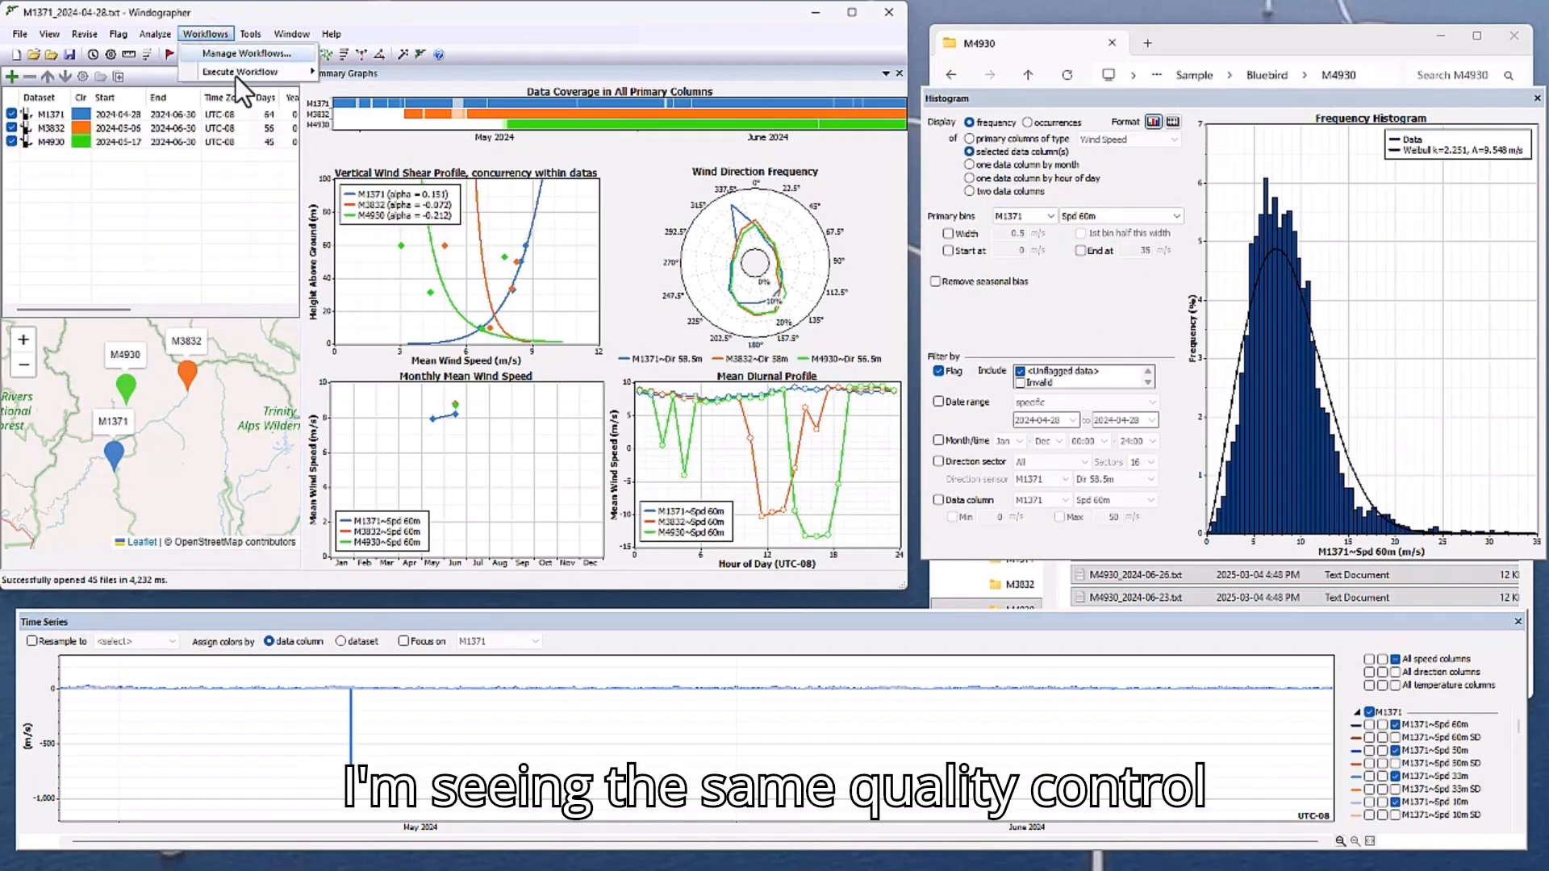
{"action": "mouse_move", "coordinate": [233, 72]}
{"action": "left_click", "coordinate": [383, 78]}
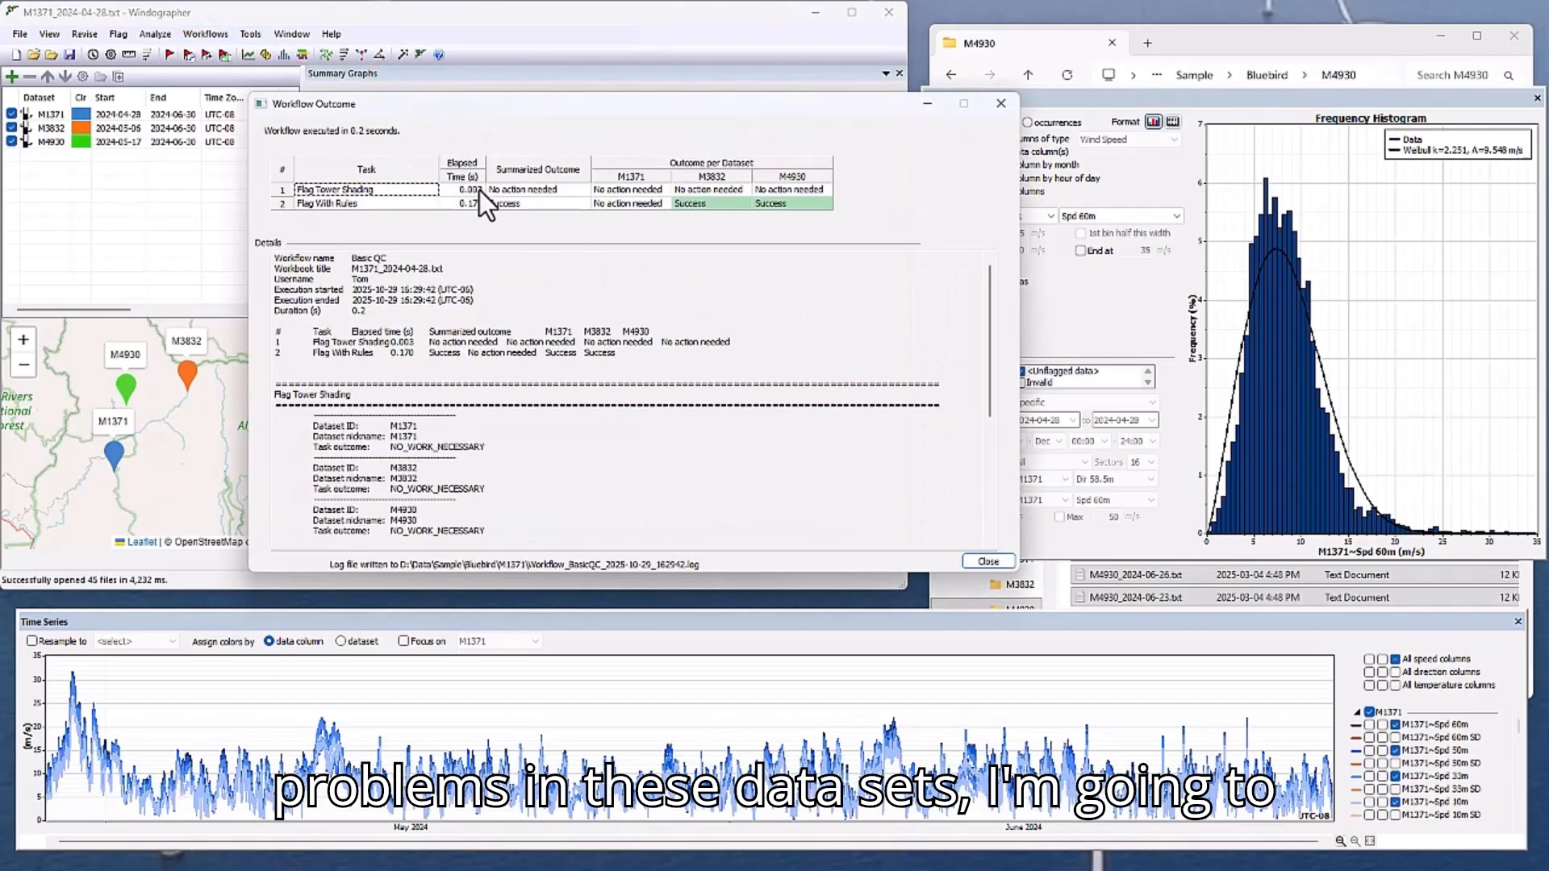
{"action": "left_click", "coordinate": [996, 559]}
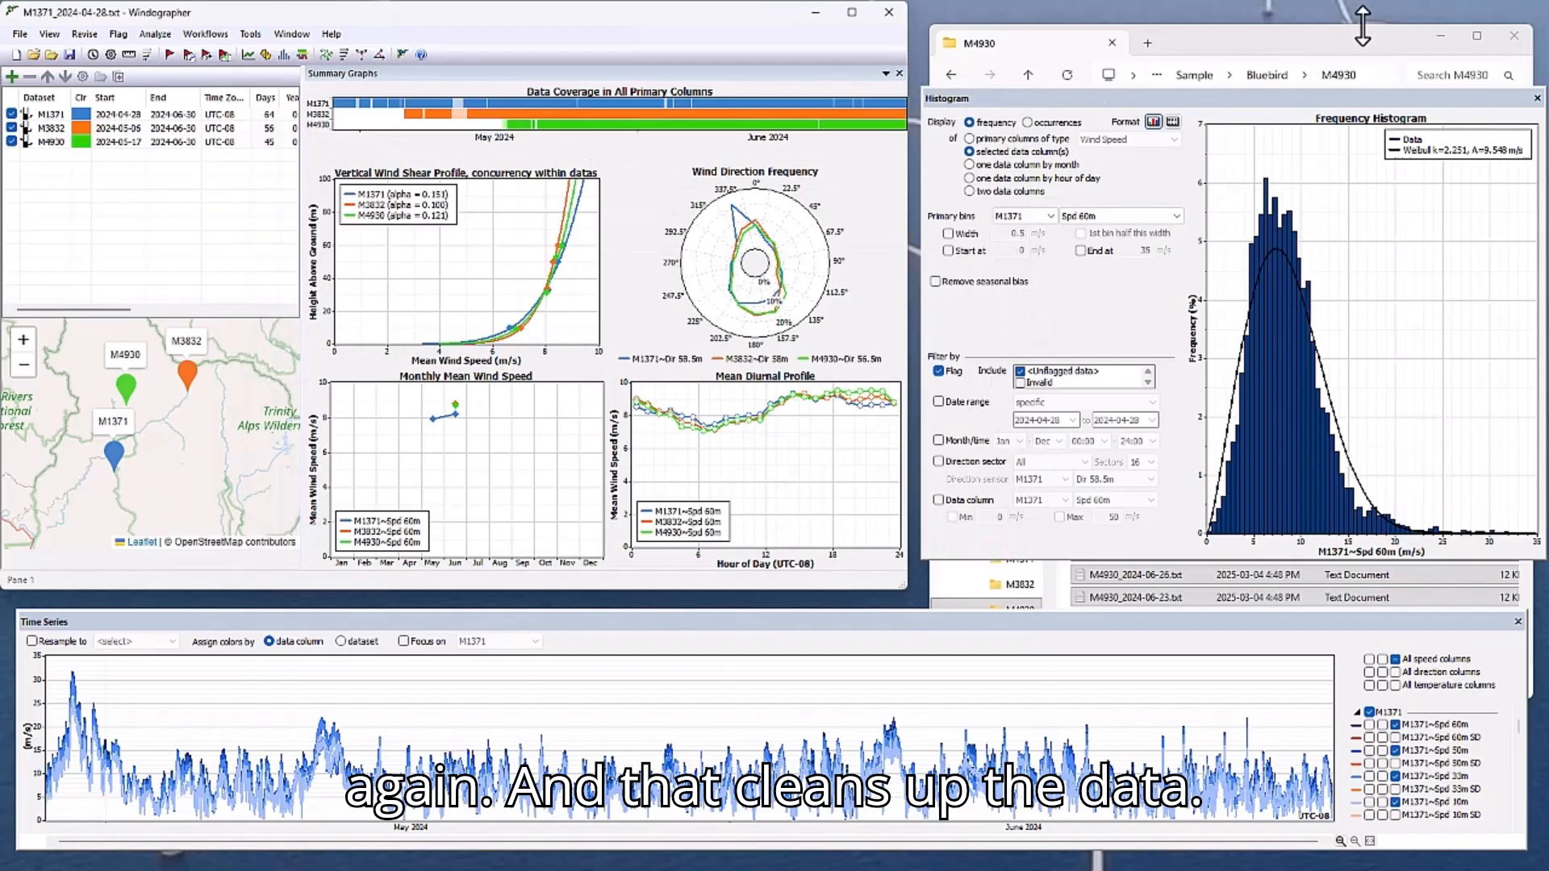
Switch to File Explorer, view the raw contents of M4930_2024-06-08.txt in Notepad++, and put both windows away.
{"action": "left_click", "coordinate": [1441, 35]}
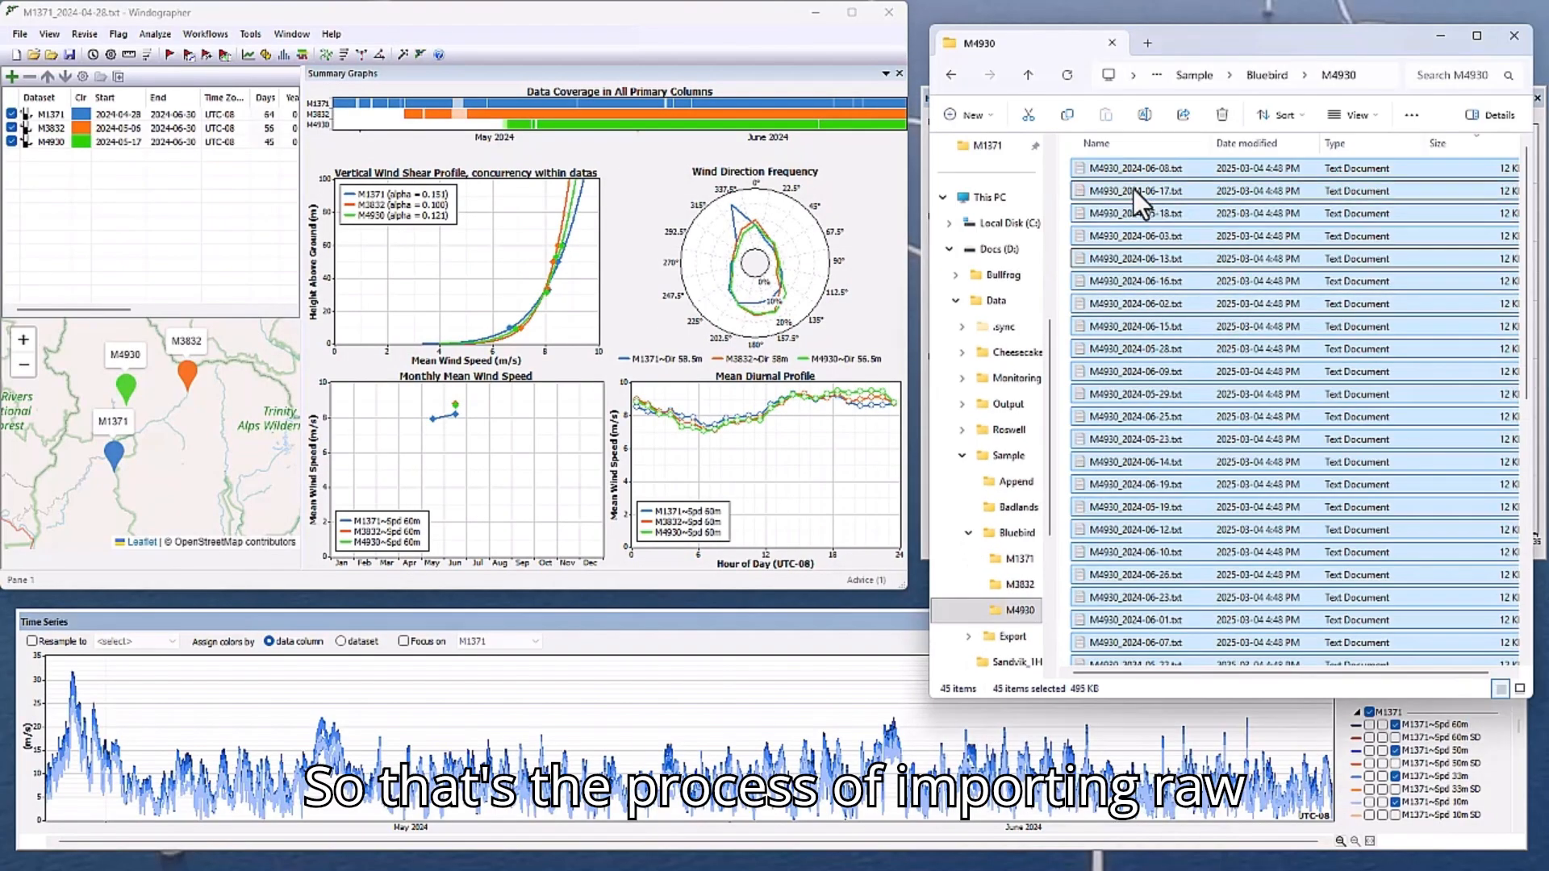
{"action": "left_click", "coordinate": [1132, 166]}
{"action": "right_click", "coordinate": [1131, 166]}
{"action": "left_click", "coordinate": [1182, 519]}
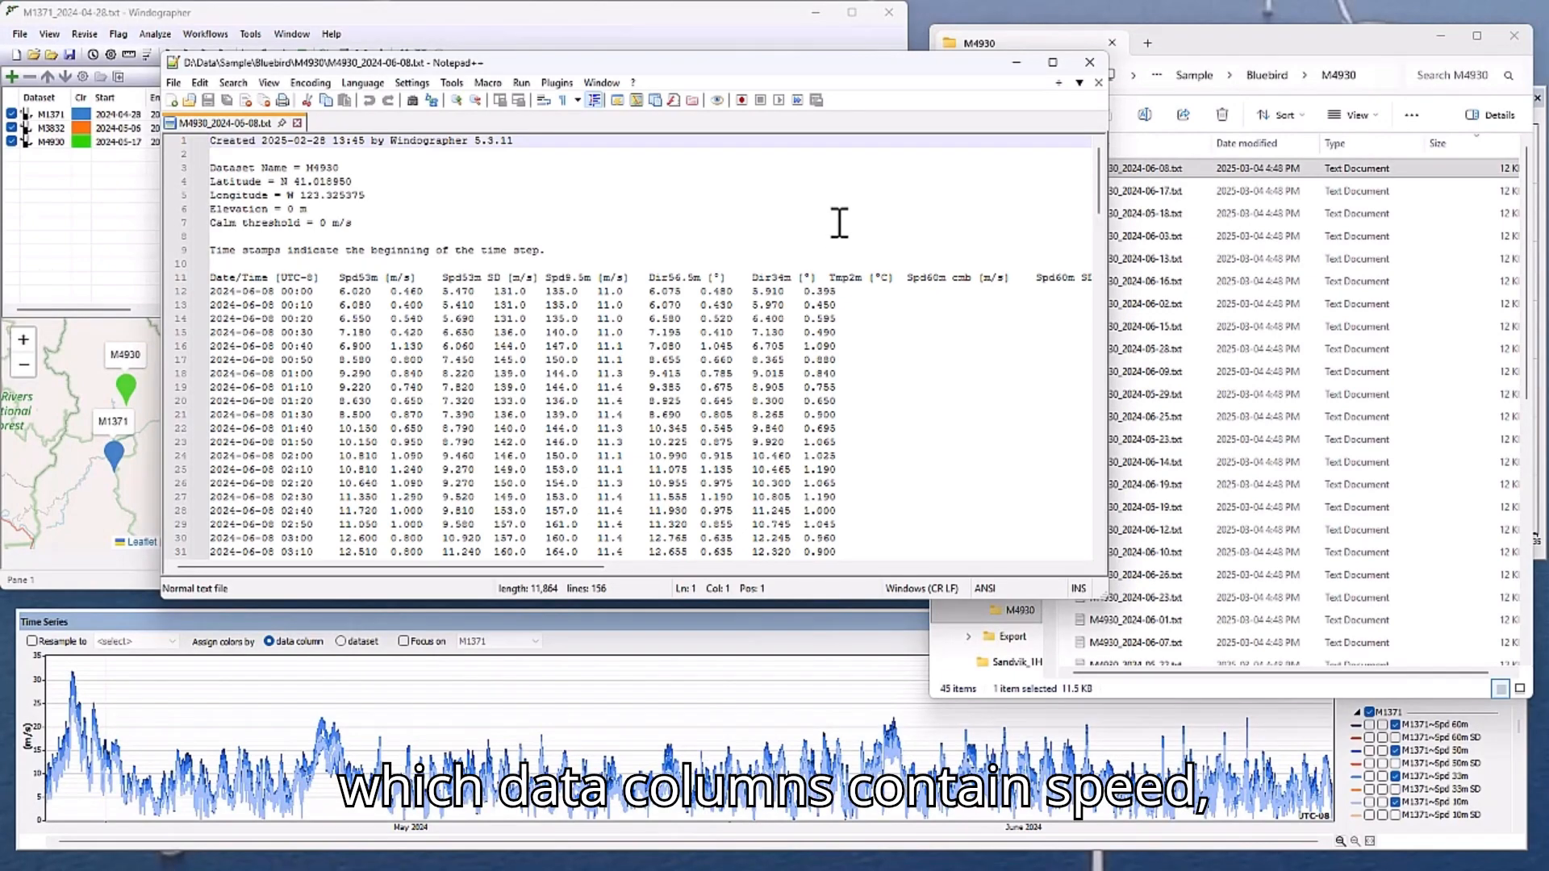
{"action": "left_click", "coordinate": [1091, 63]}
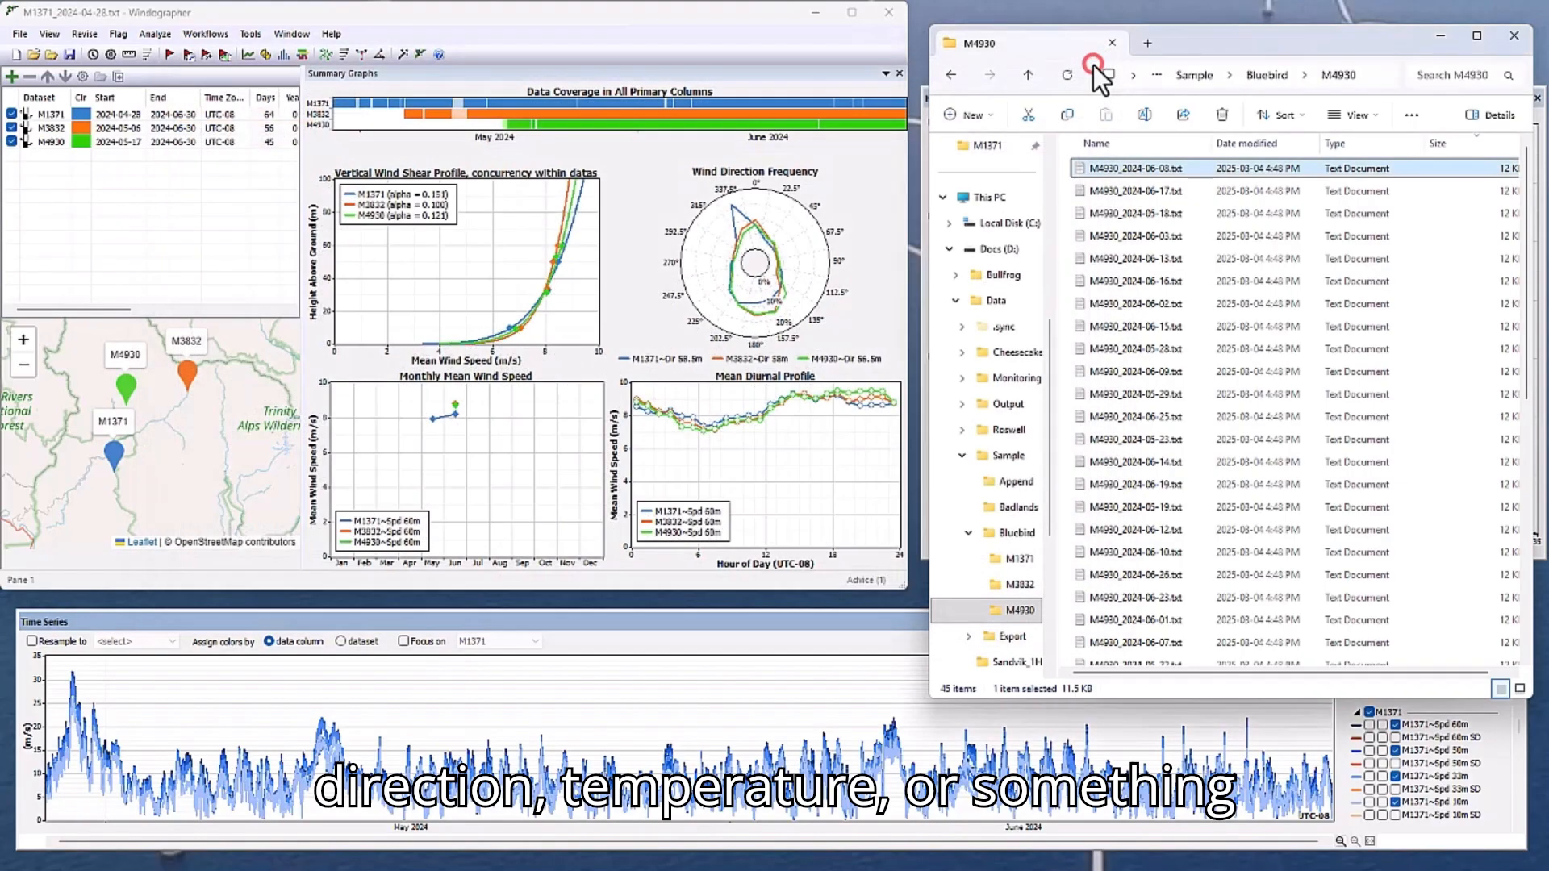
{"action": "left_click", "coordinate": [1441, 36]}
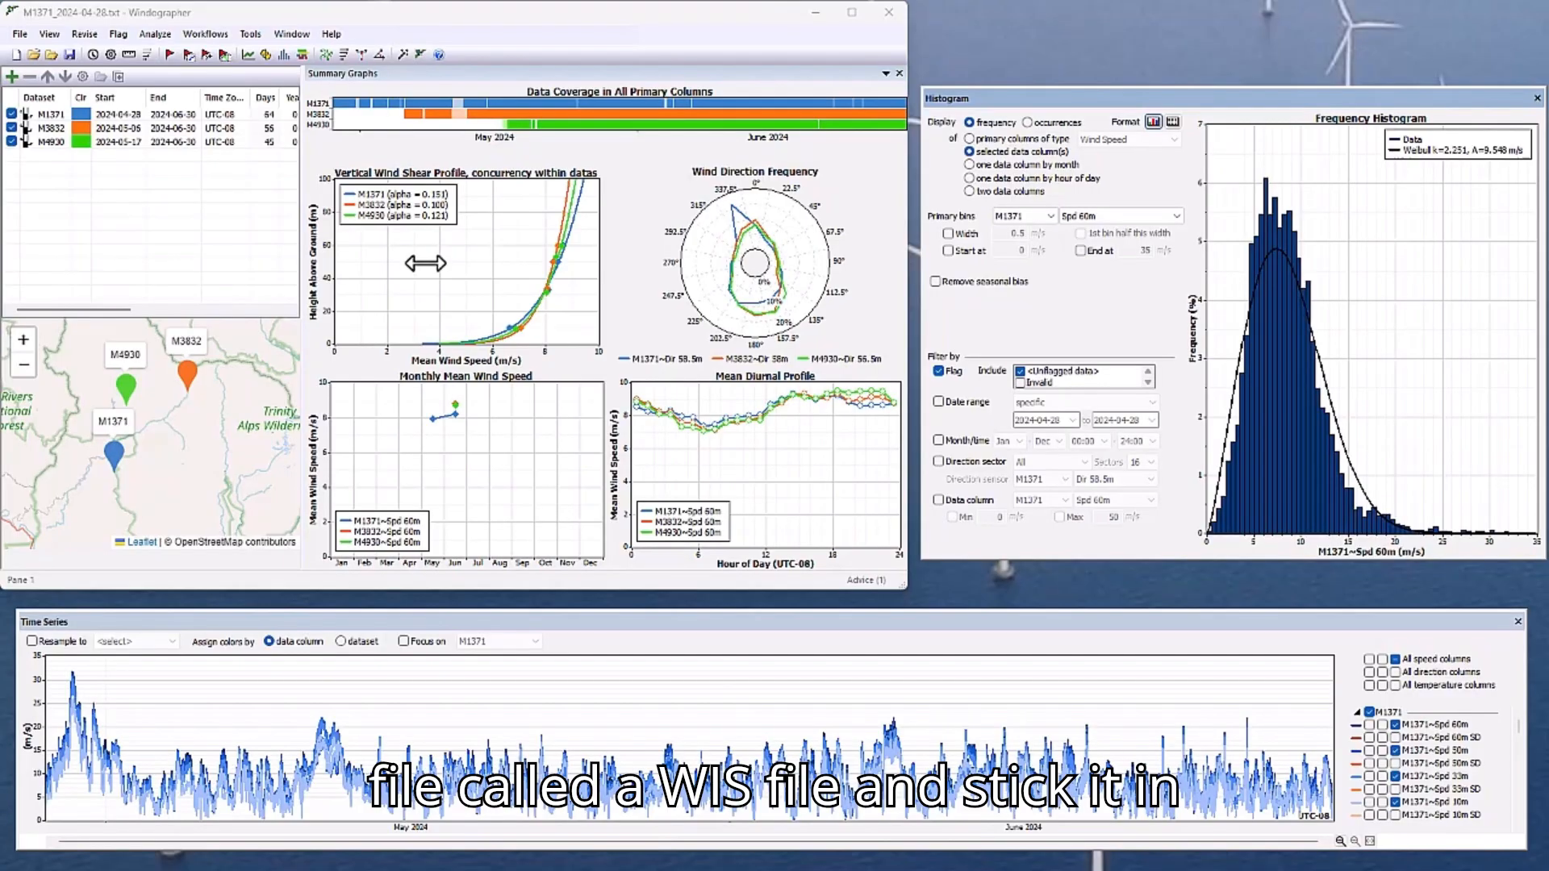
Look up "wis" in the Windographer Help index, read through the WIS File article's time stamp and column property examples, and close the help.
{"action": "left_click", "coordinate": [377, 184]}
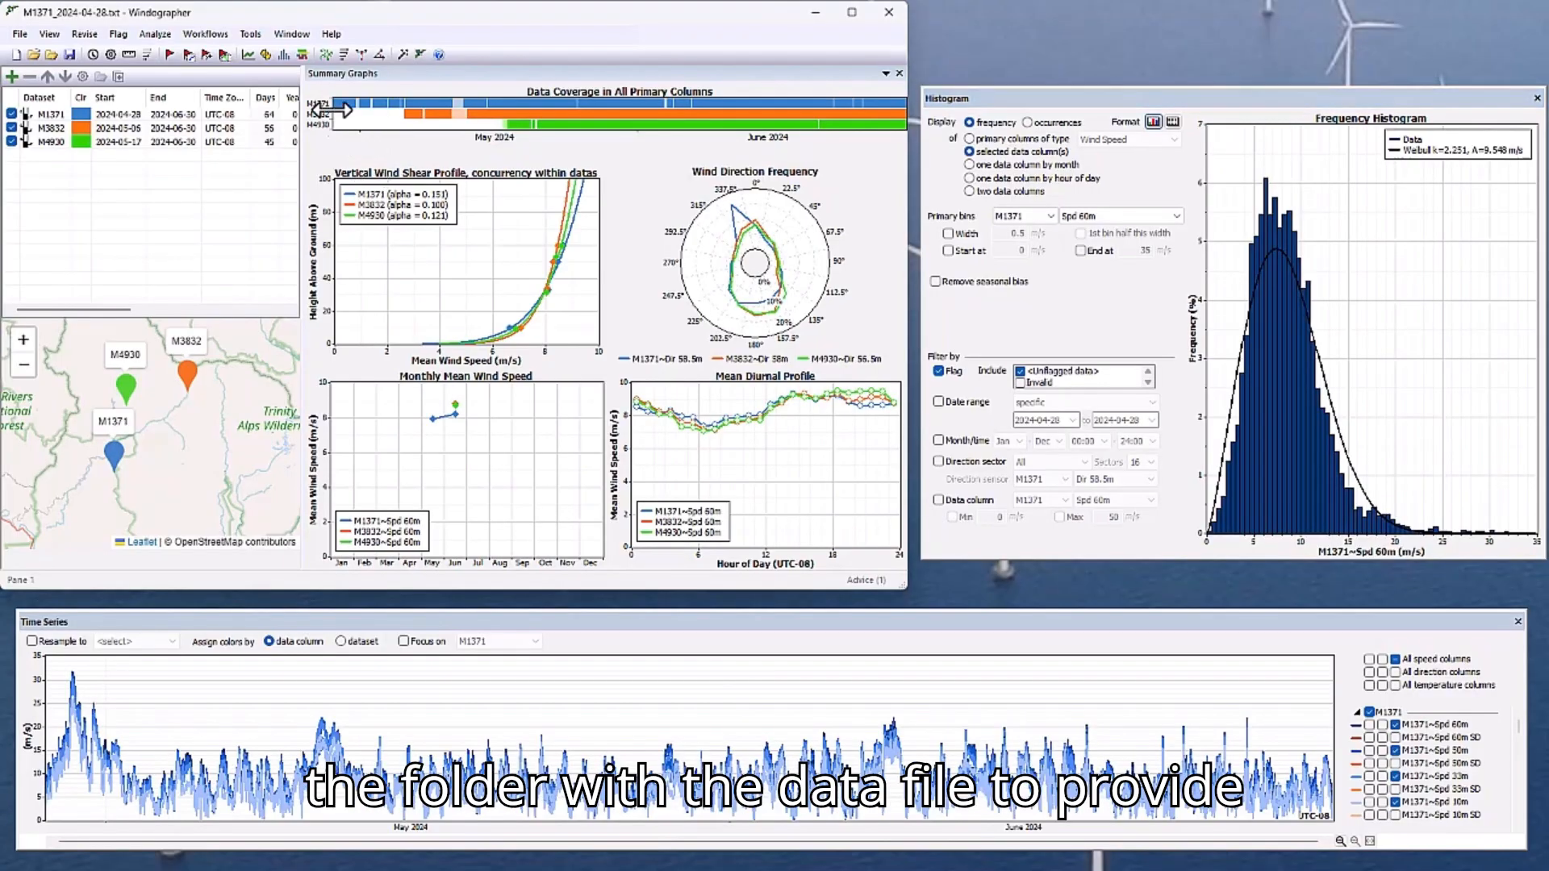
{"action": "left_click", "coordinate": [334, 35]}
{"action": "left_click", "coordinate": [342, 72]}
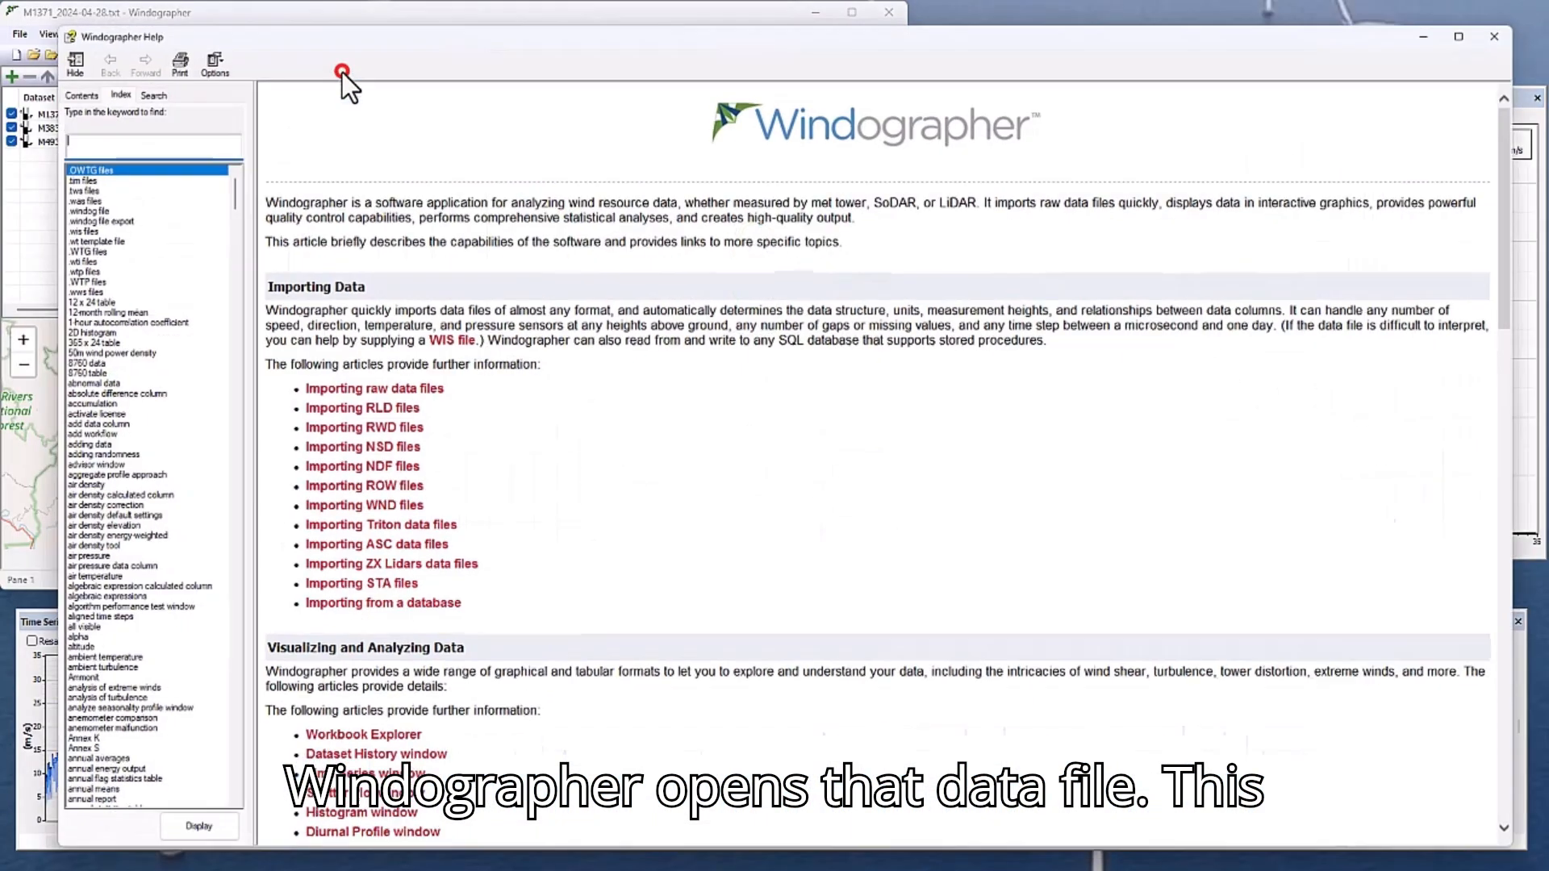
{"action": "type", "text": "wis"}
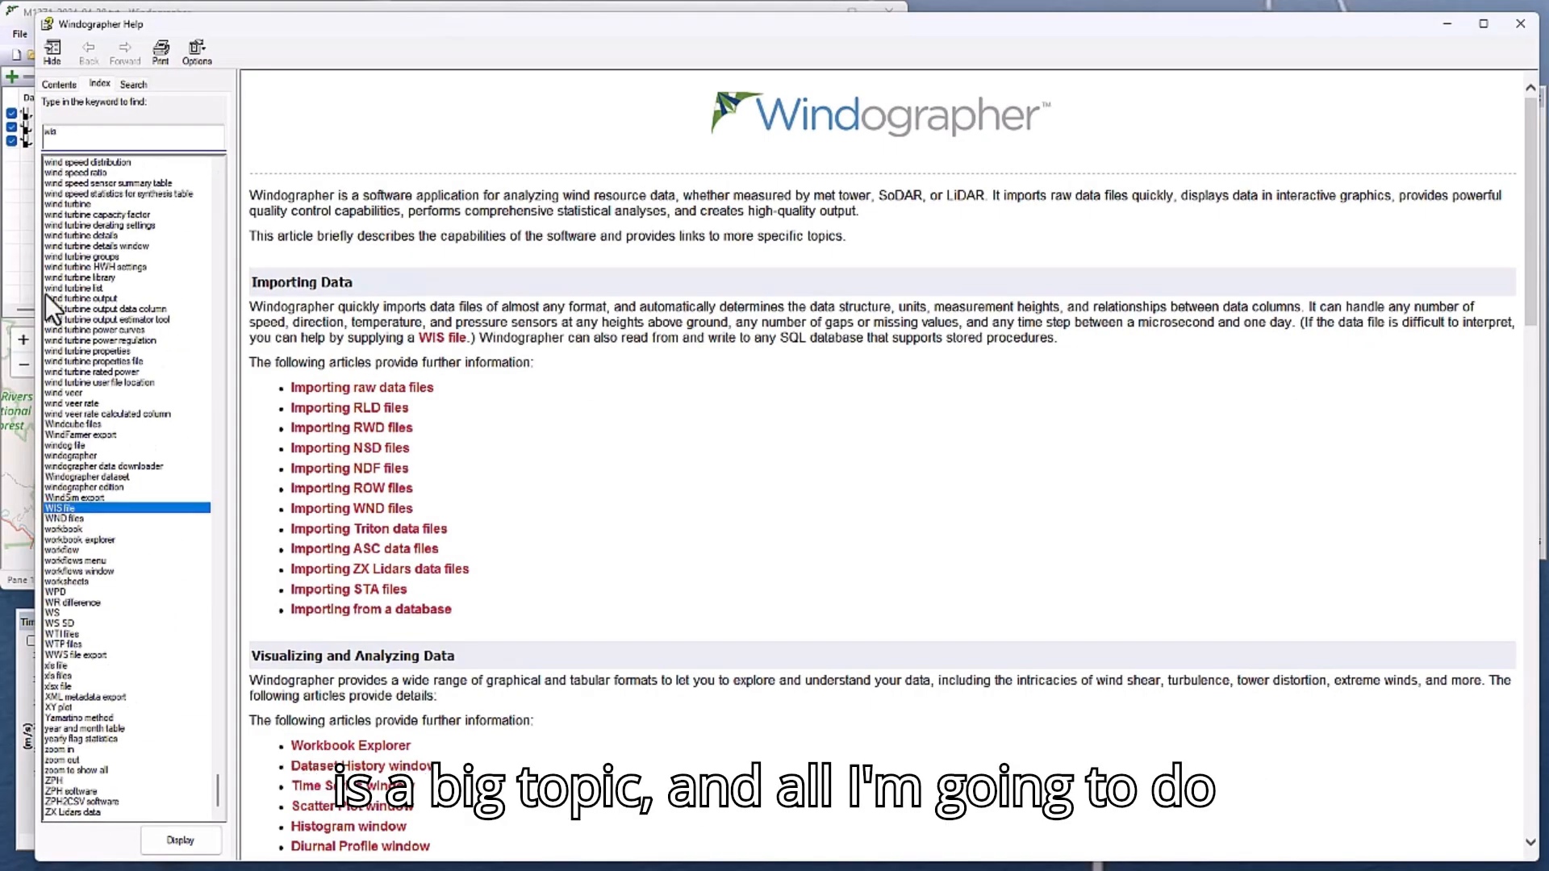
{"action": "double_click", "coordinate": [65, 508]}
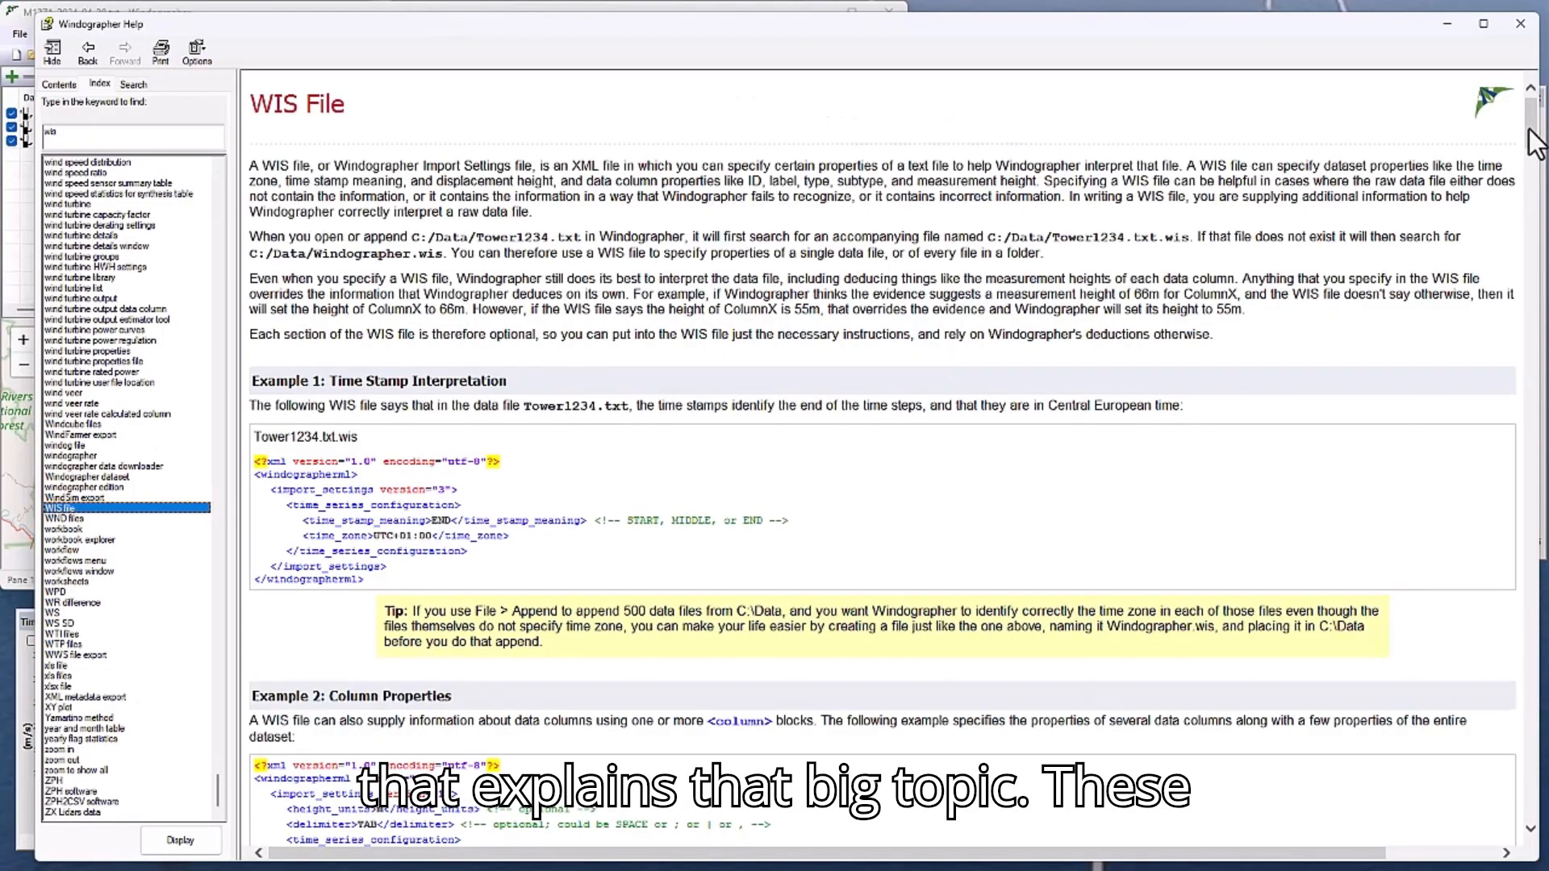
{"action": "left_click_drag", "start_coordinate": [1530, 134], "coordinate": [1535, 145]}
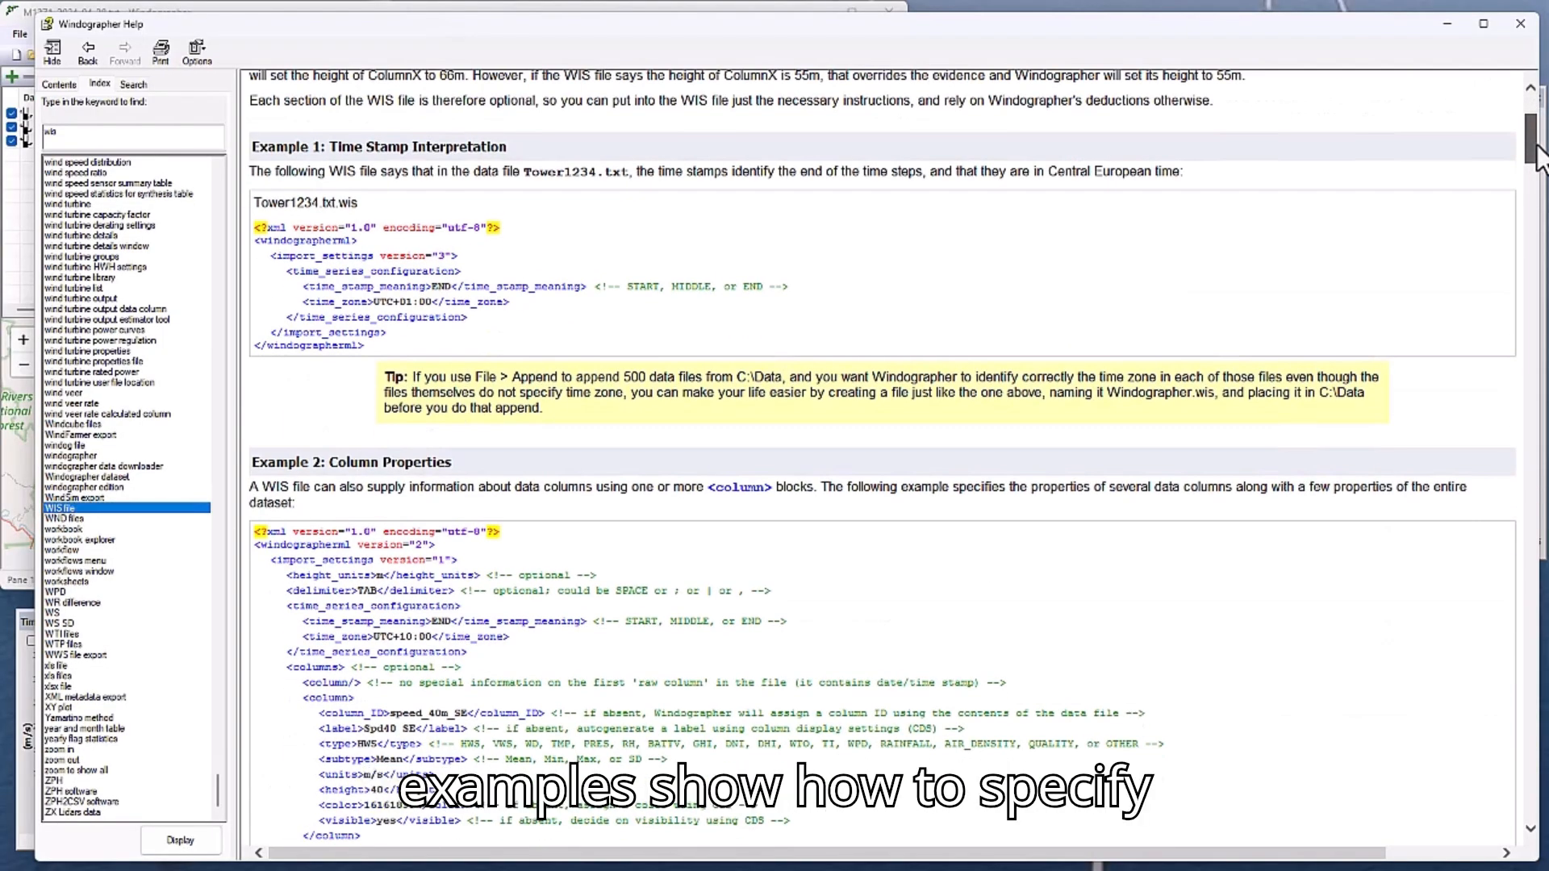
{"action": "left_click_drag", "start_coordinate": [1538, 160], "coordinate": [1543, 242]}
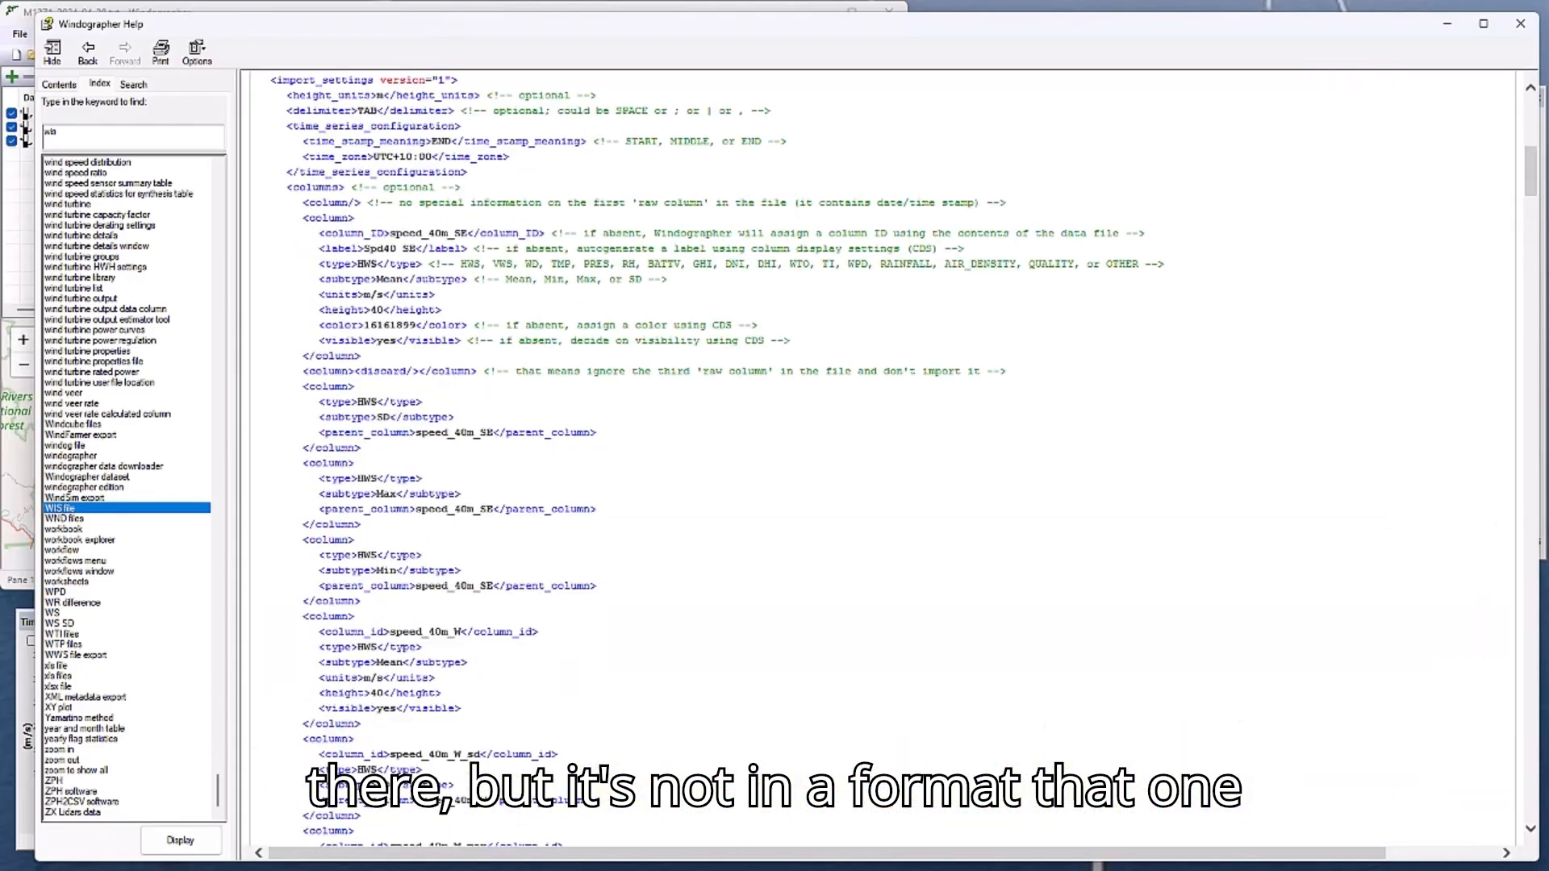
{"action": "left_click", "coordinate": [1524, 27]}
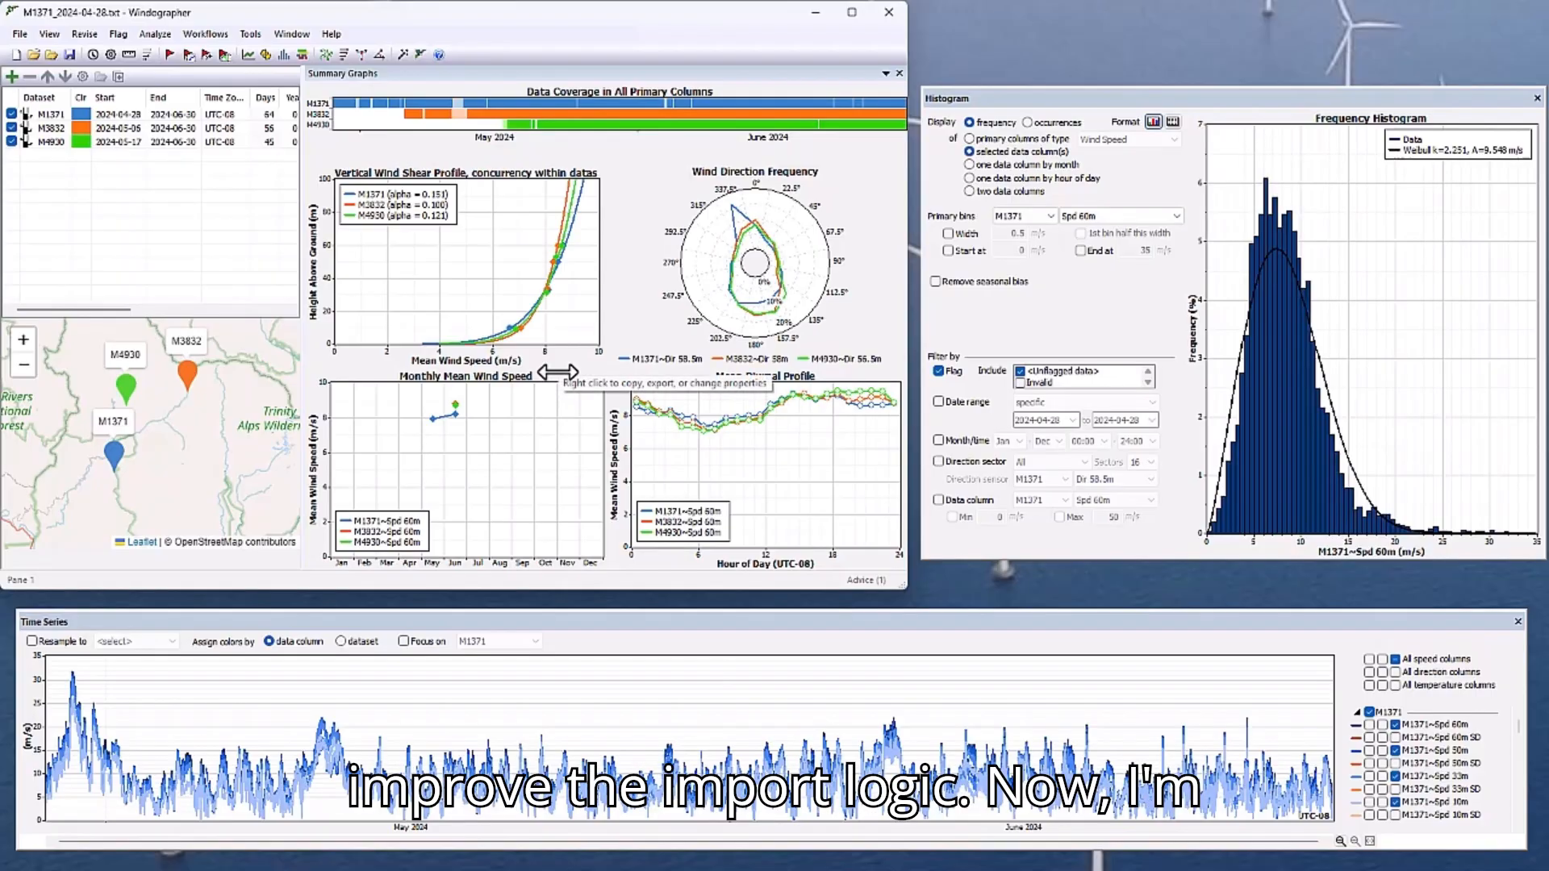
Execute the "Reconstruct across datasets" workflow on the workbook and dismiss its outcome report.
{"action": "left_click", "coordinate": [204, 33]}
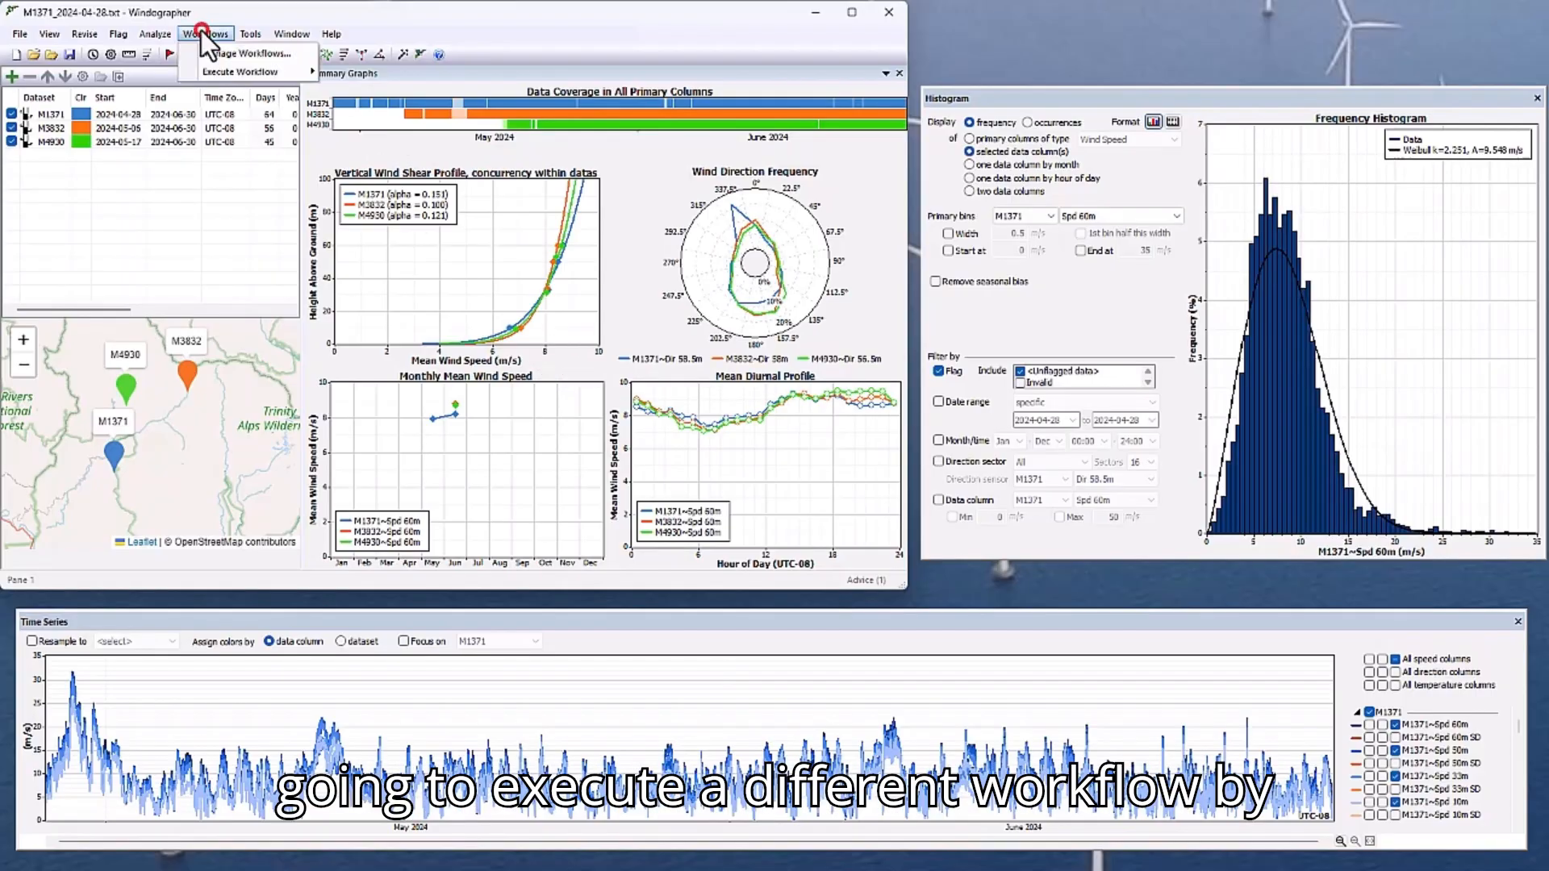
{"action": "mouse_move", "coordinate": [236, 71]}
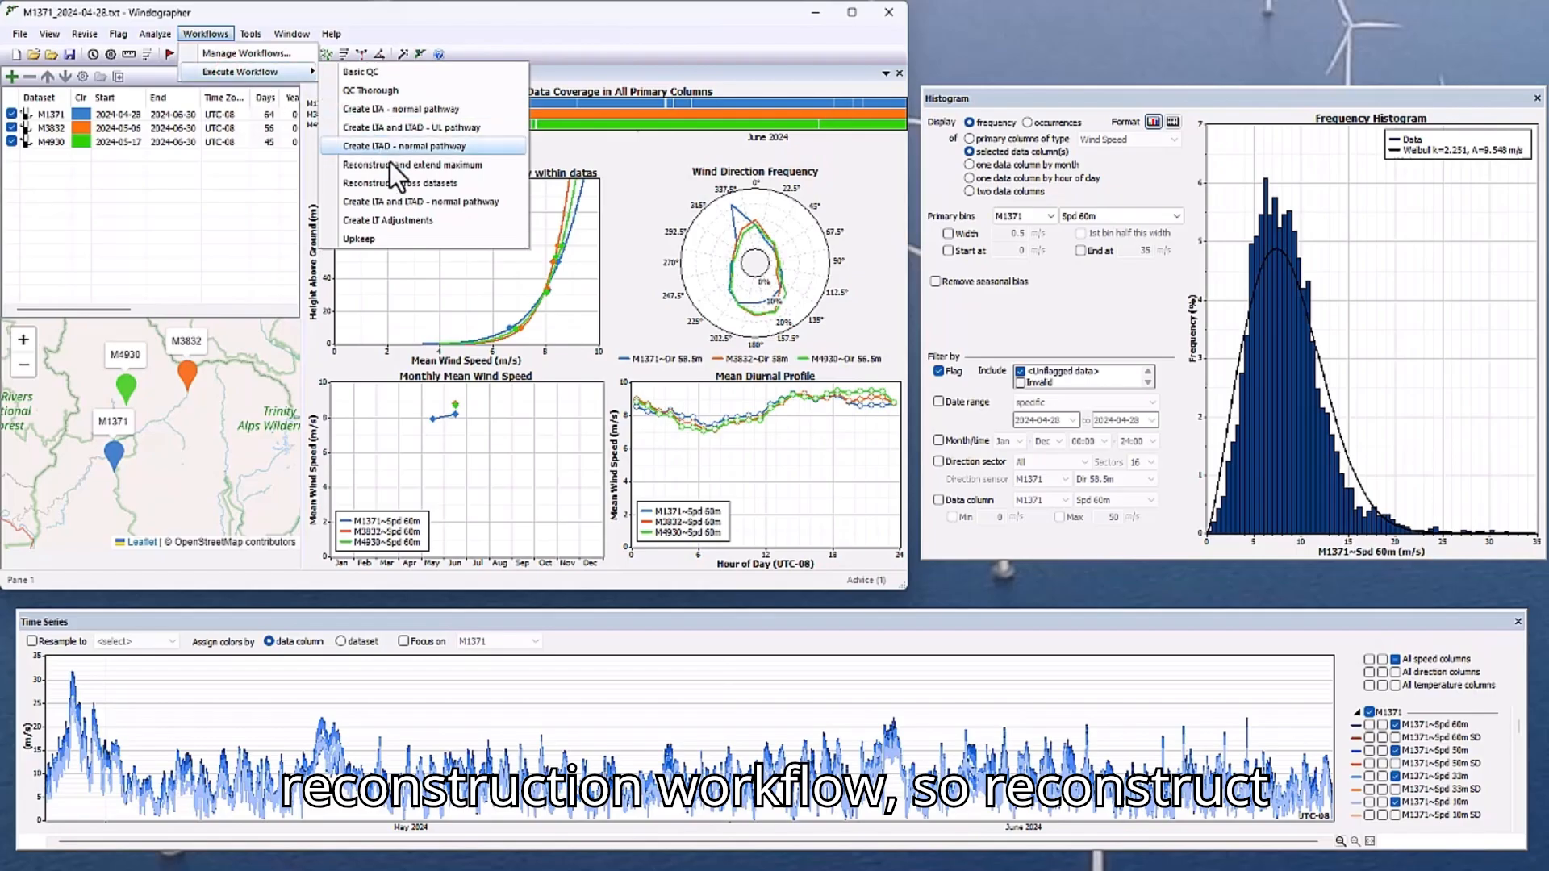
{"action": "left_click", "coordinate": [397, 184]}
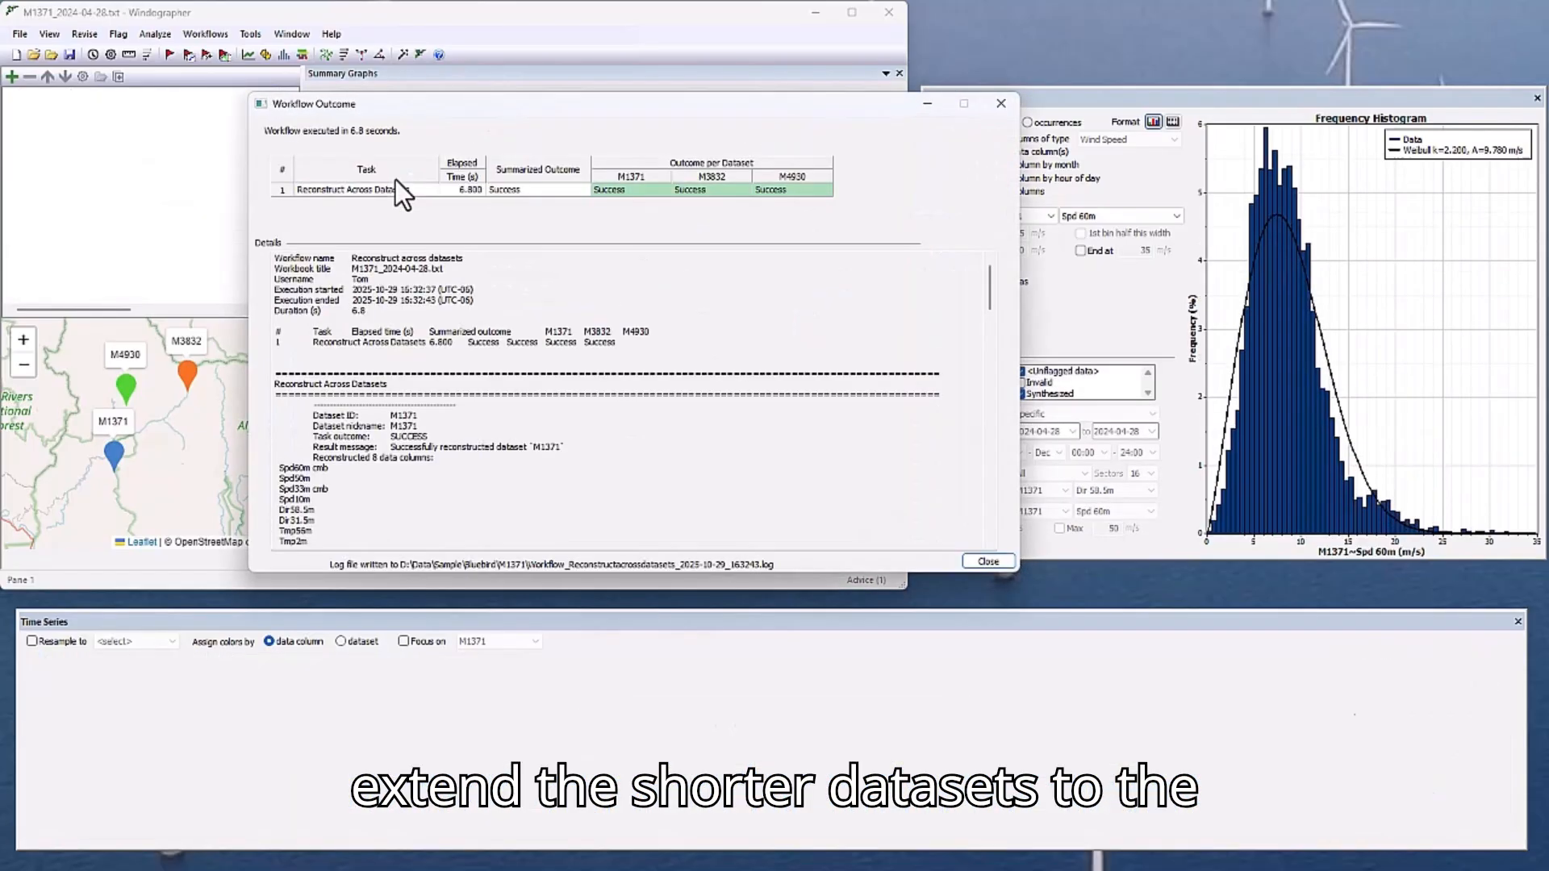
{"action": "left_click", "coordinate": [987, 561]}
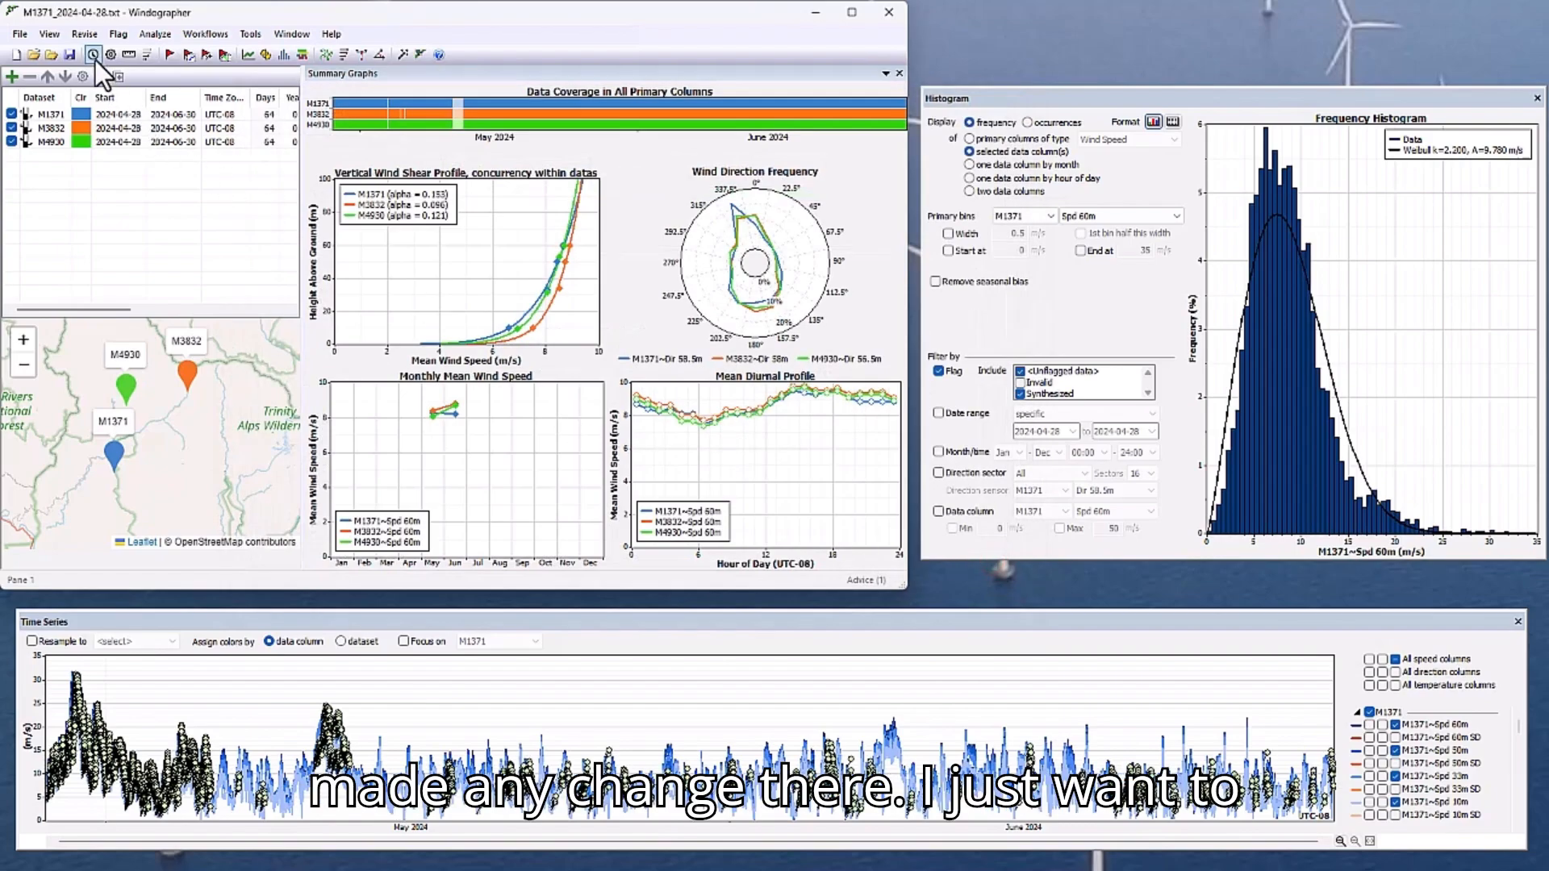
Review the revision lists of the M1371 and M3832 datasets in the Dataset History and close it.
{"action": "left_click", "coordinate": [63, 33]}
{"action": "left_click", "coordinate": [69, 80]}
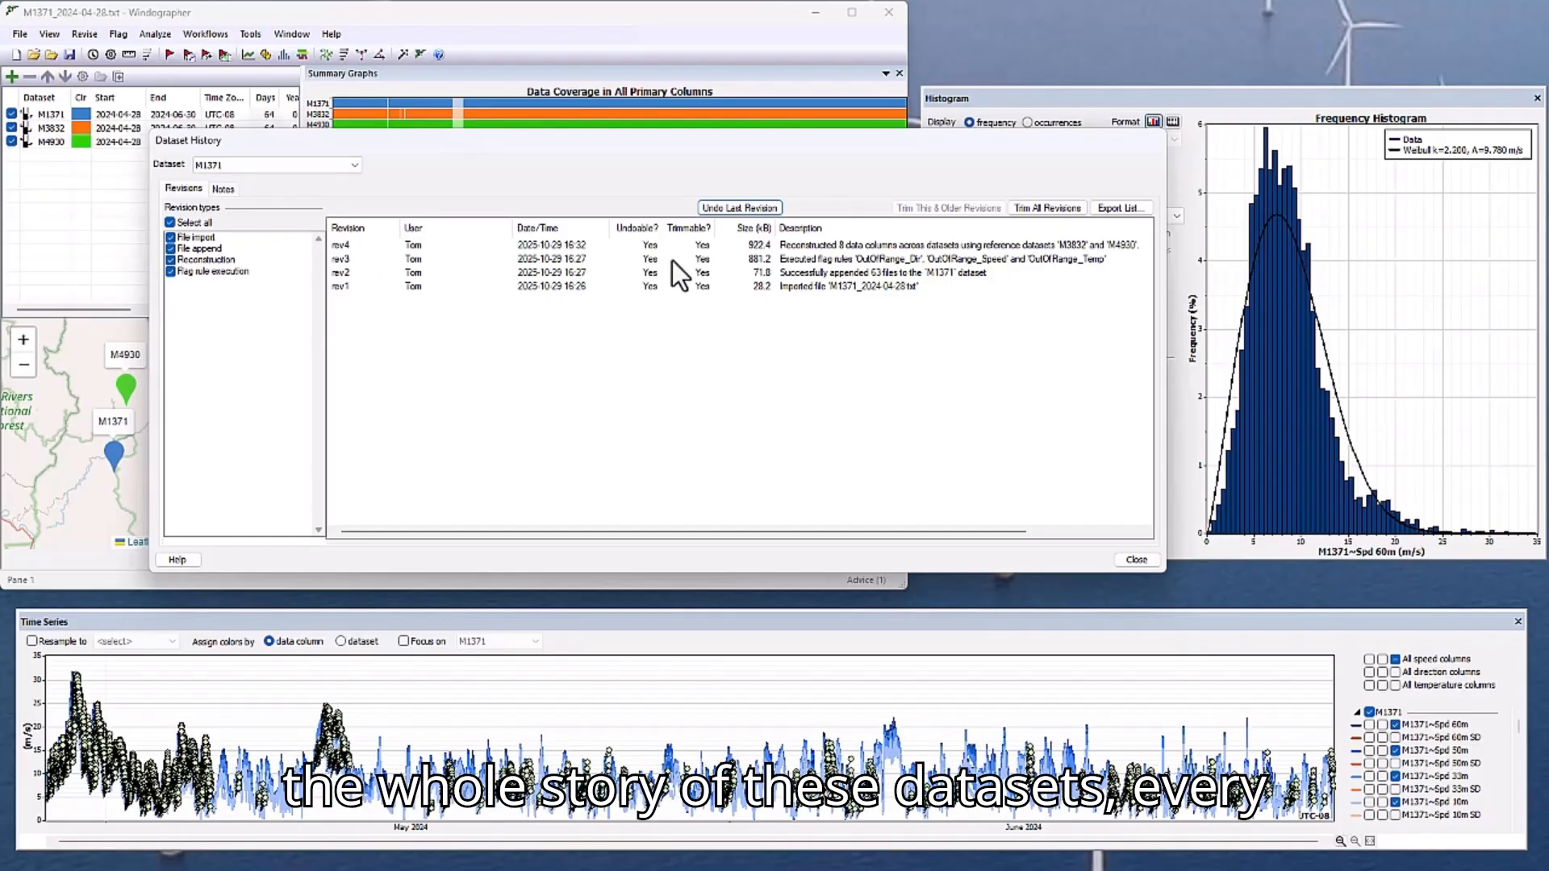
{"action": "left_click", "coordinate": [293, 162]}
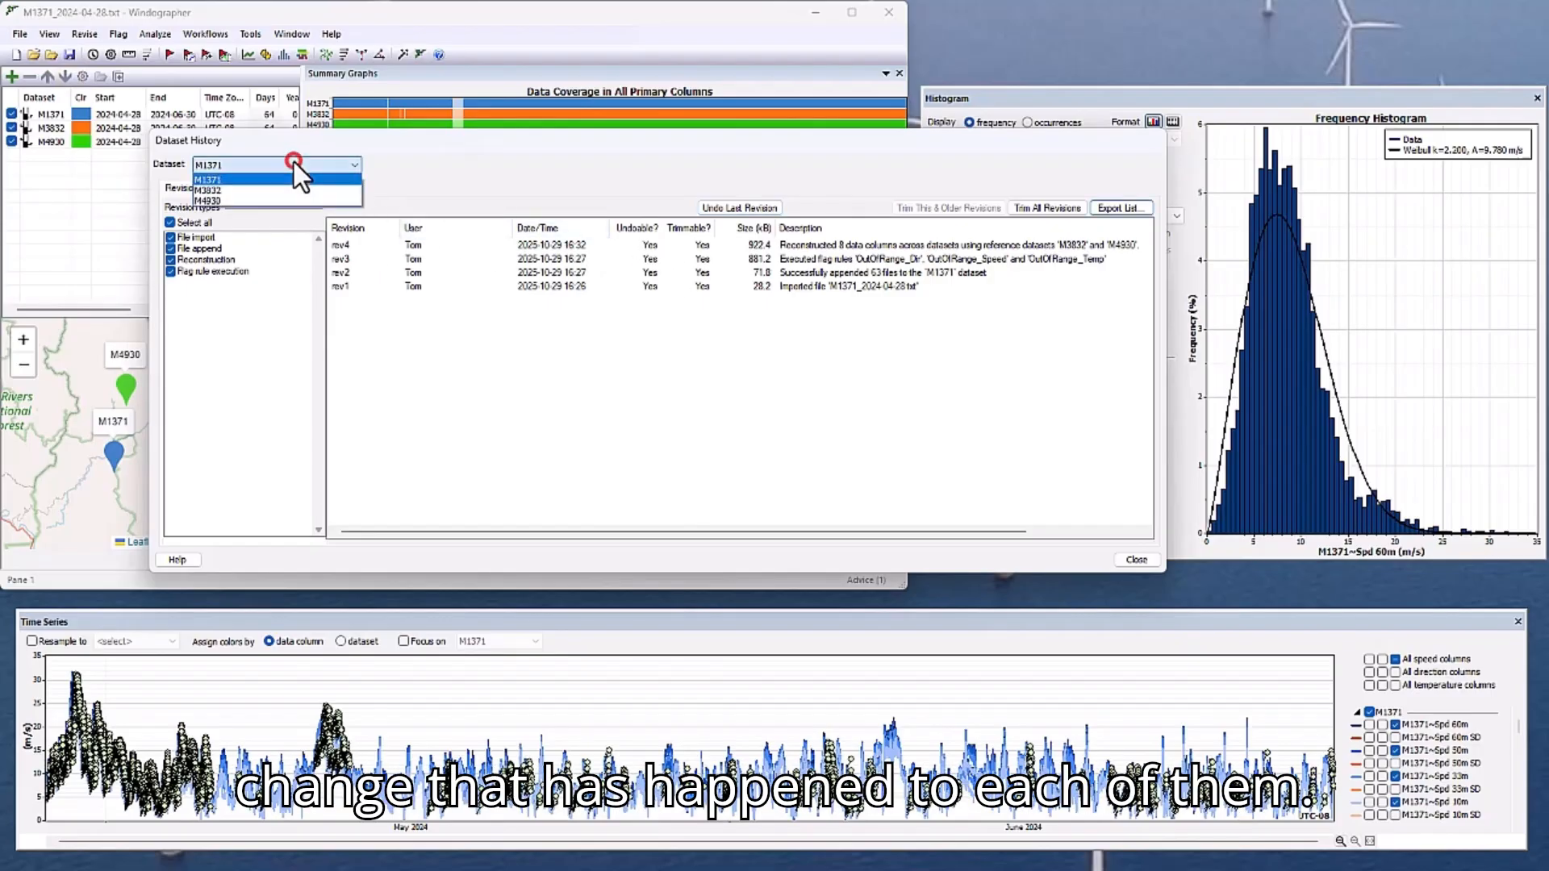
{"action": "left_click", "coordinate": [280, 190]}
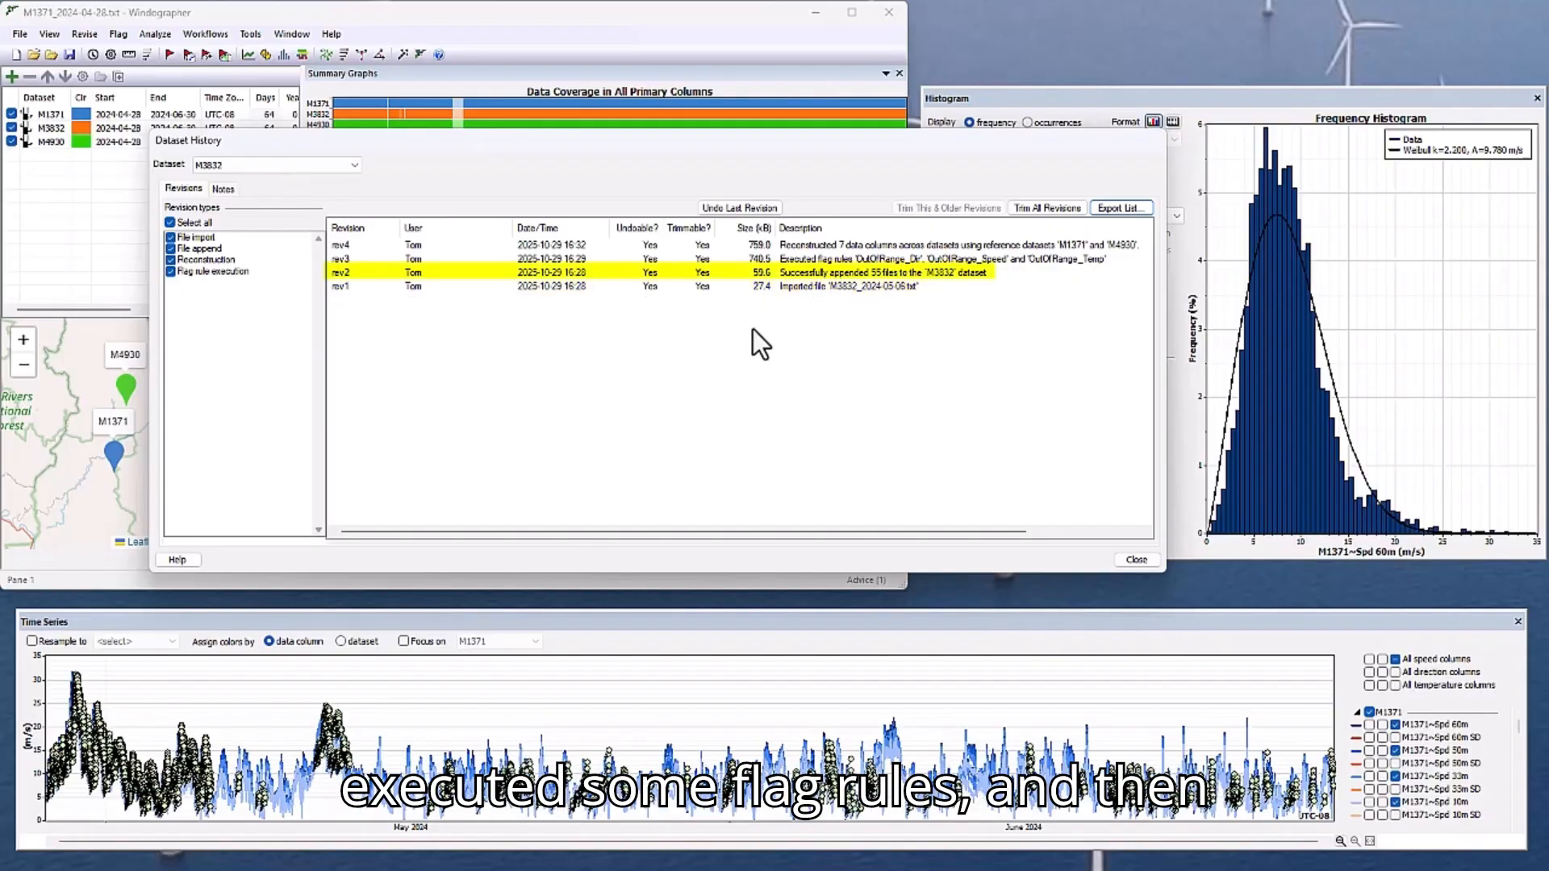
{"action": "left_click", "coordinate": [1133, 560]}
Save the workbook as Bluebird.windog in the Sample\Bluebird folder.
{"action": "left_click", "coordinate": [20, 34]}
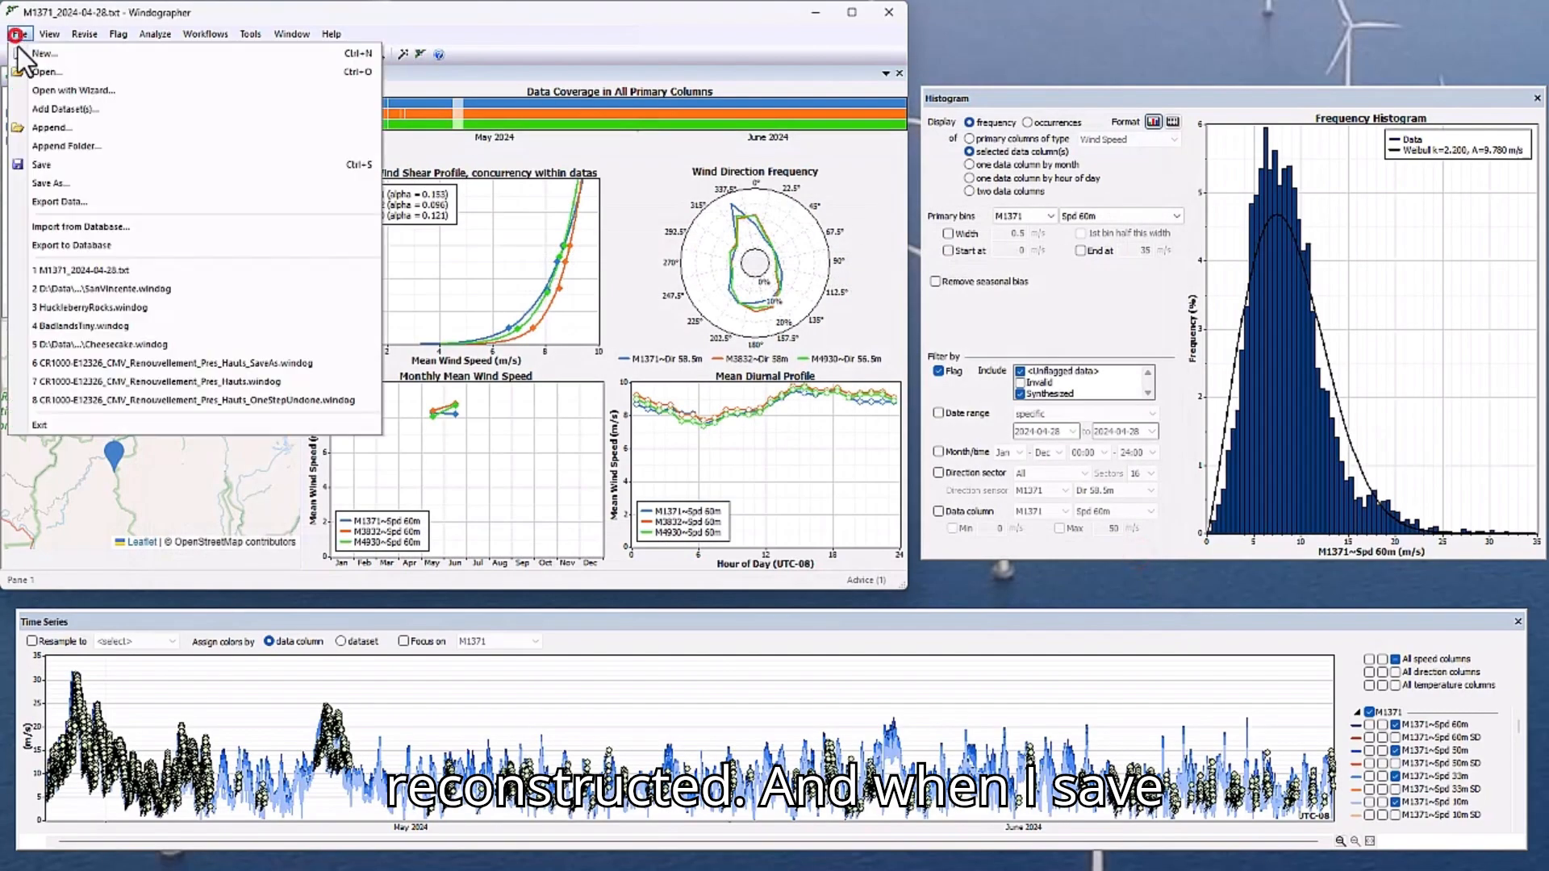
{"action": "left_click", "coordinate": [48, 183]}
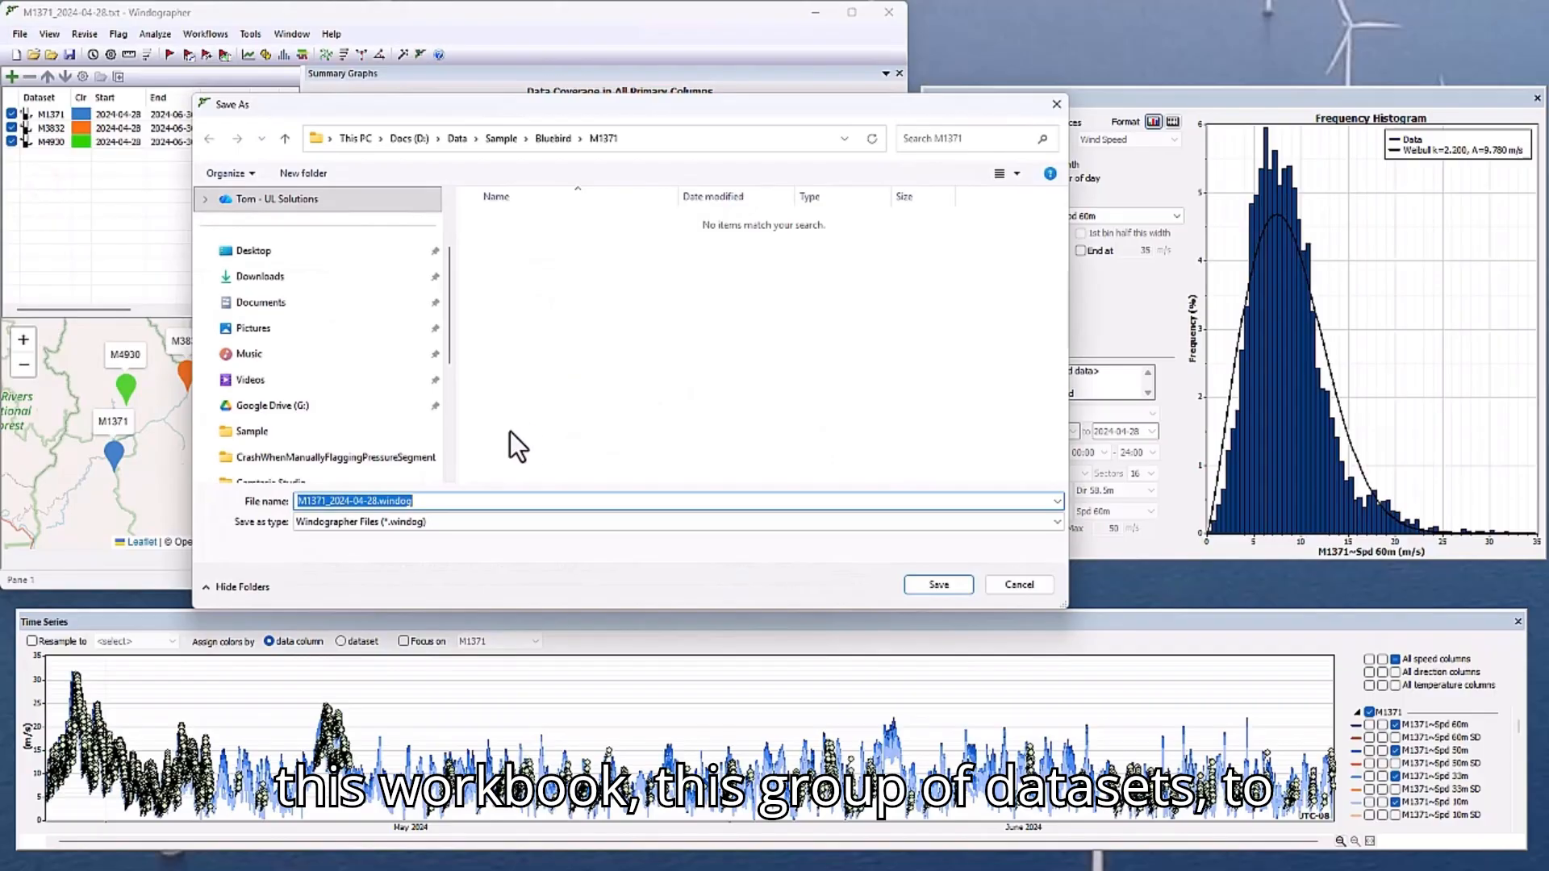
{"action": "left_click", "coordinate": [549, 139]}
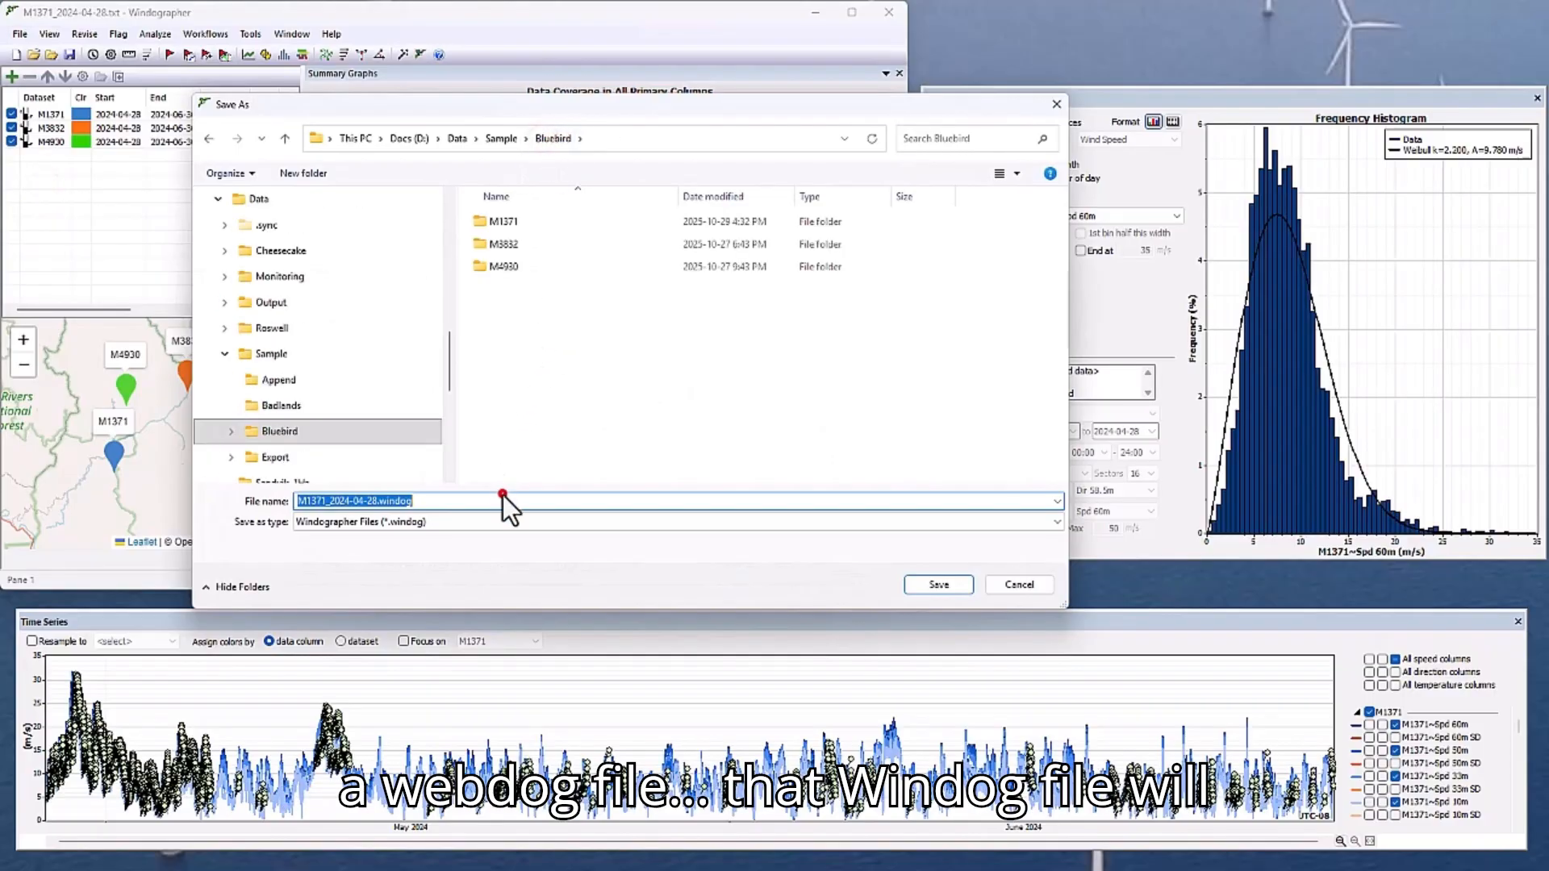
{"action": "key", "text": "Home"}
{"action": "type", "text": "Bluebird"}
{"action": "key", "text": "Delete"}
{"action": "key", "text": "Delete"}
{"action": "key", "text": "Delete"}
{"action": "key", "text": "Delete"}
{"action": "key", "text": "Delete"}
{"action": "key", "text": "Delete"}
{"action": "key", "text": "Delete"}
{"action": "key", "text": "Delete"}
{"action": "key", "text": "Delete"}
{"action": "key", "text": "Delete"}
{"action": "key", "text": "Delete"}
{"action": "key", "text": "Delete"}
{"action": "key", "text": "Delete"}
{"action": "key", "text": "Delete"}
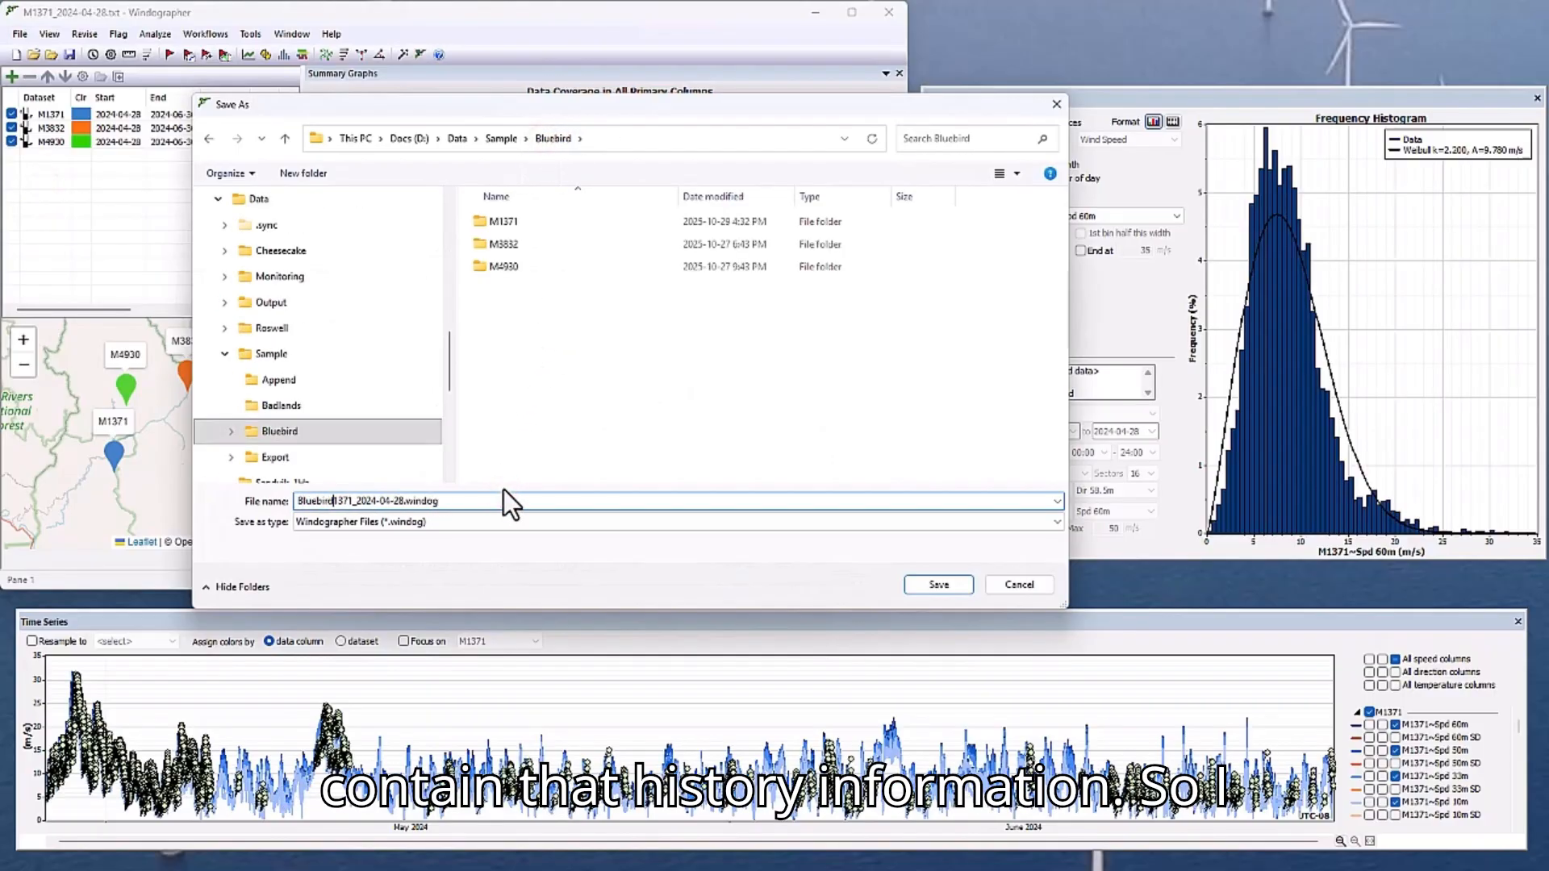
{"action": "key", "text": "Delete"}
{"action": "key", "text": "Delete"}
{"action": "left_click", "coordinate": [920, 583]}
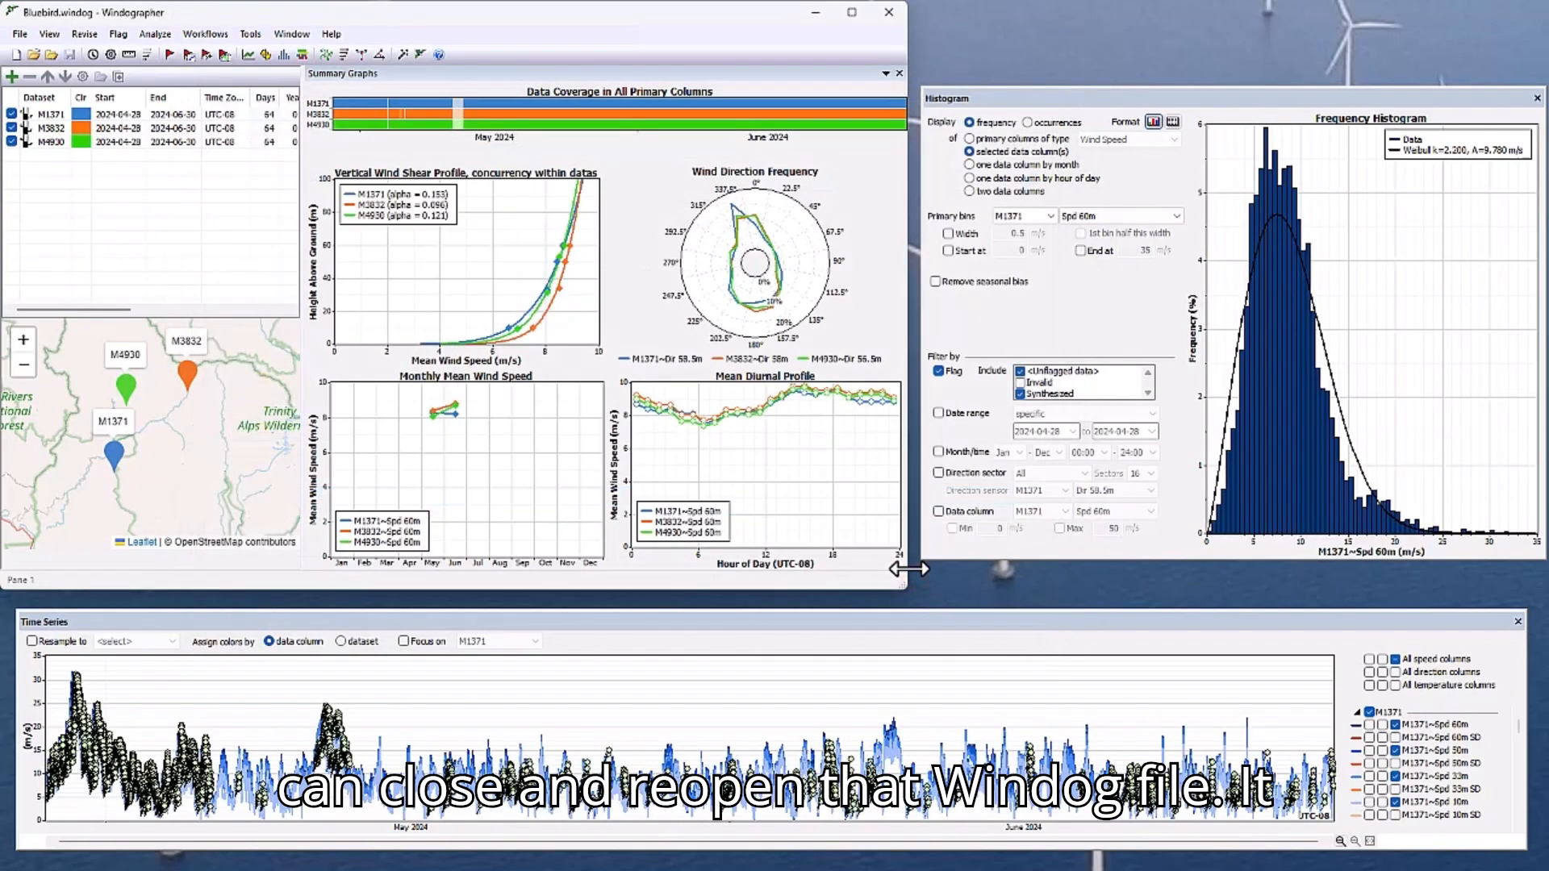
Close the workbook by starting a new one, and reopen the recent file Bluebird.windog.
{"action": "left_click", "coordinate": [15, 54]}
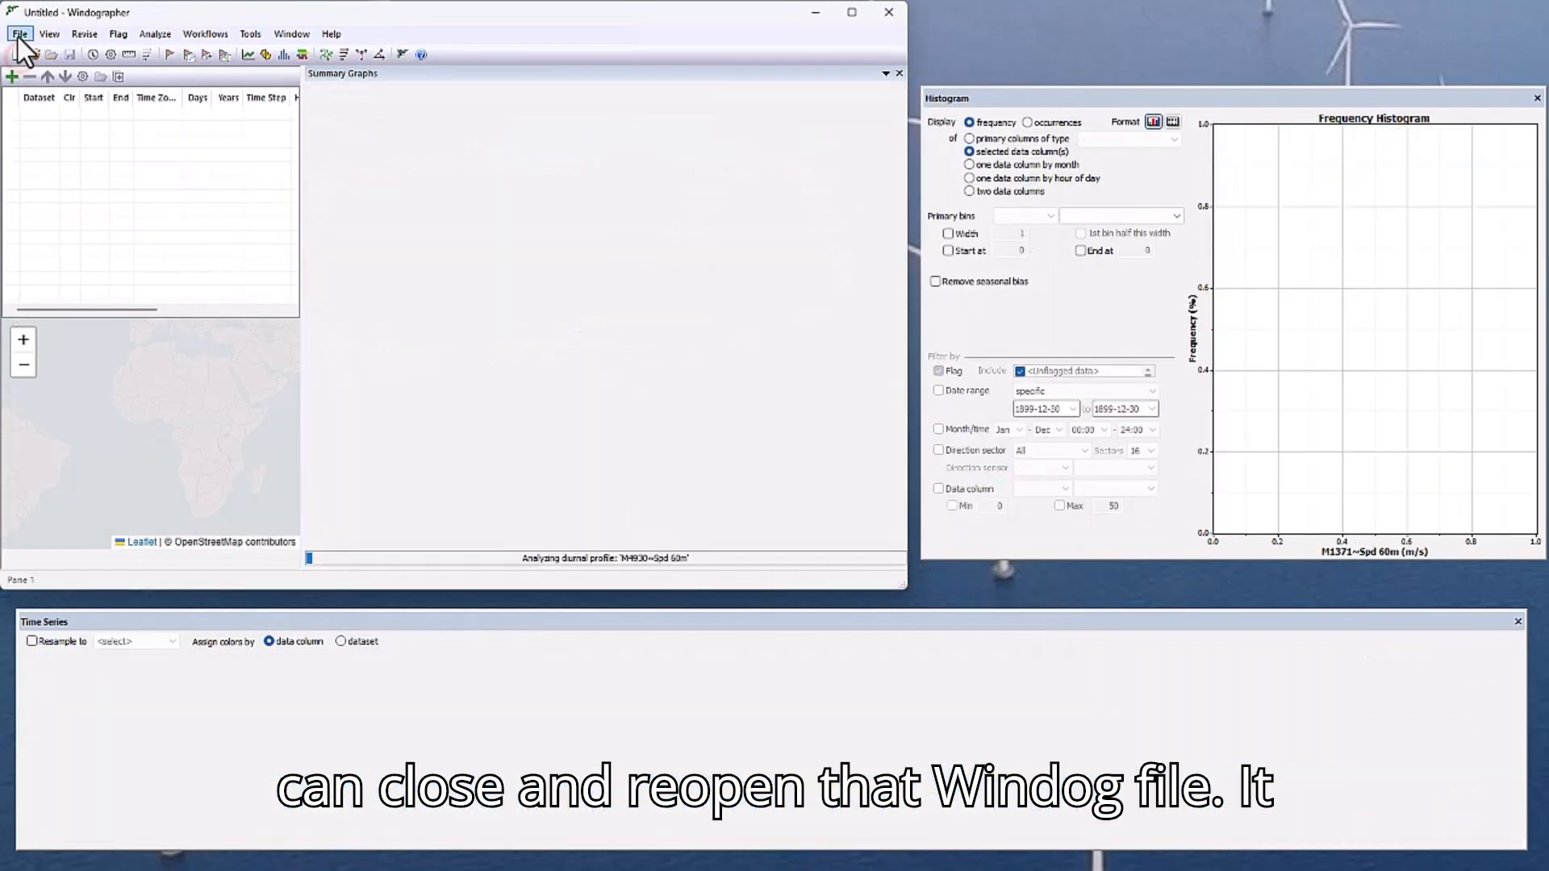
{"action": "left_click", "coordinate": [19, 34]}
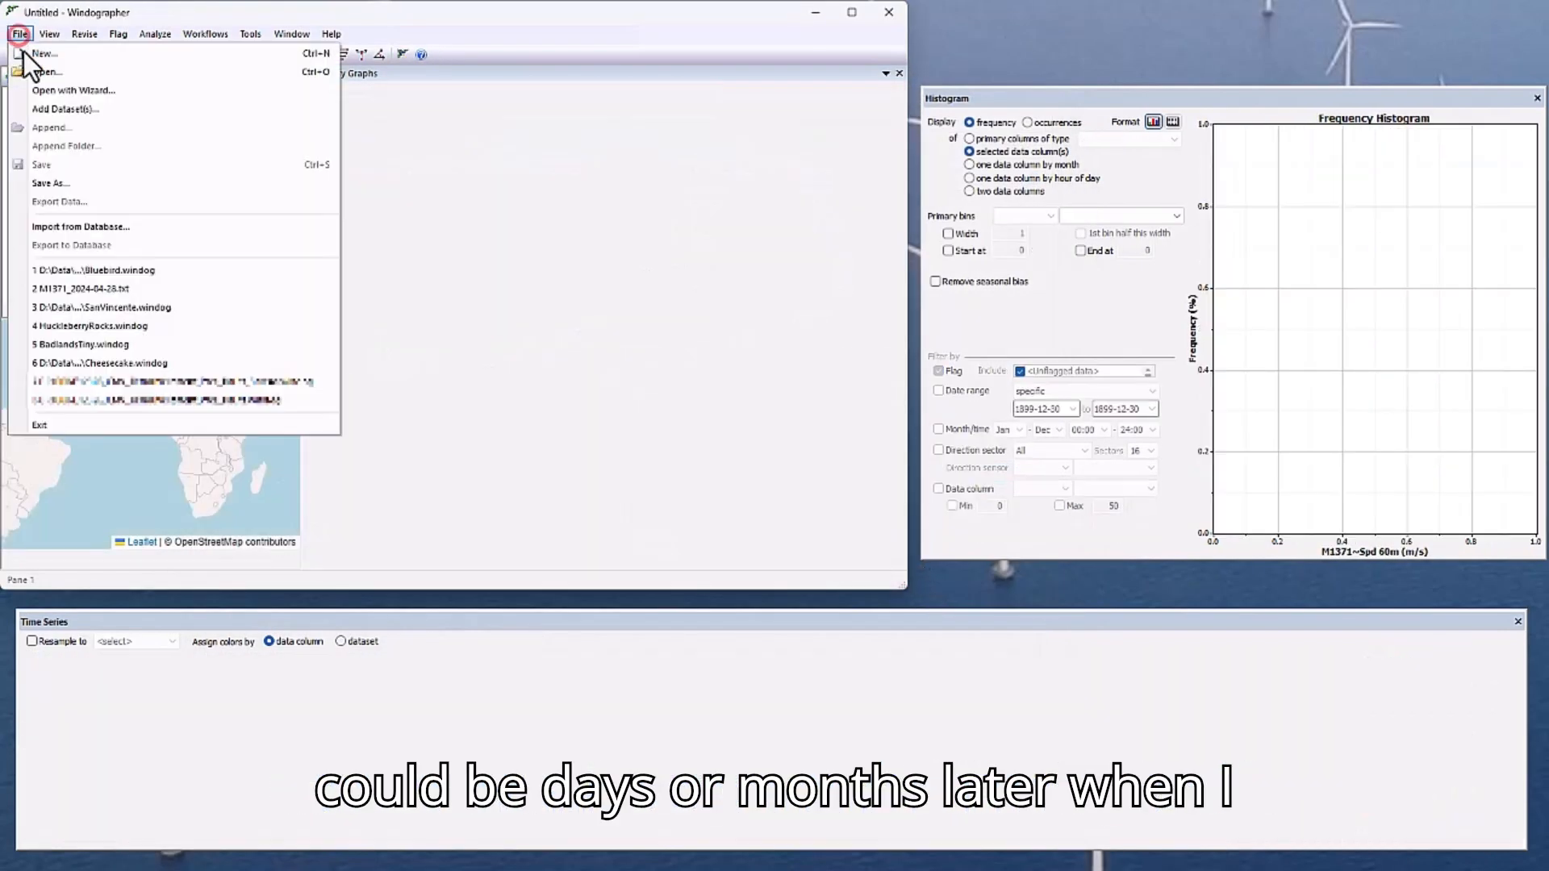
{"action": "left_click", "coordinate": [75, 267]}
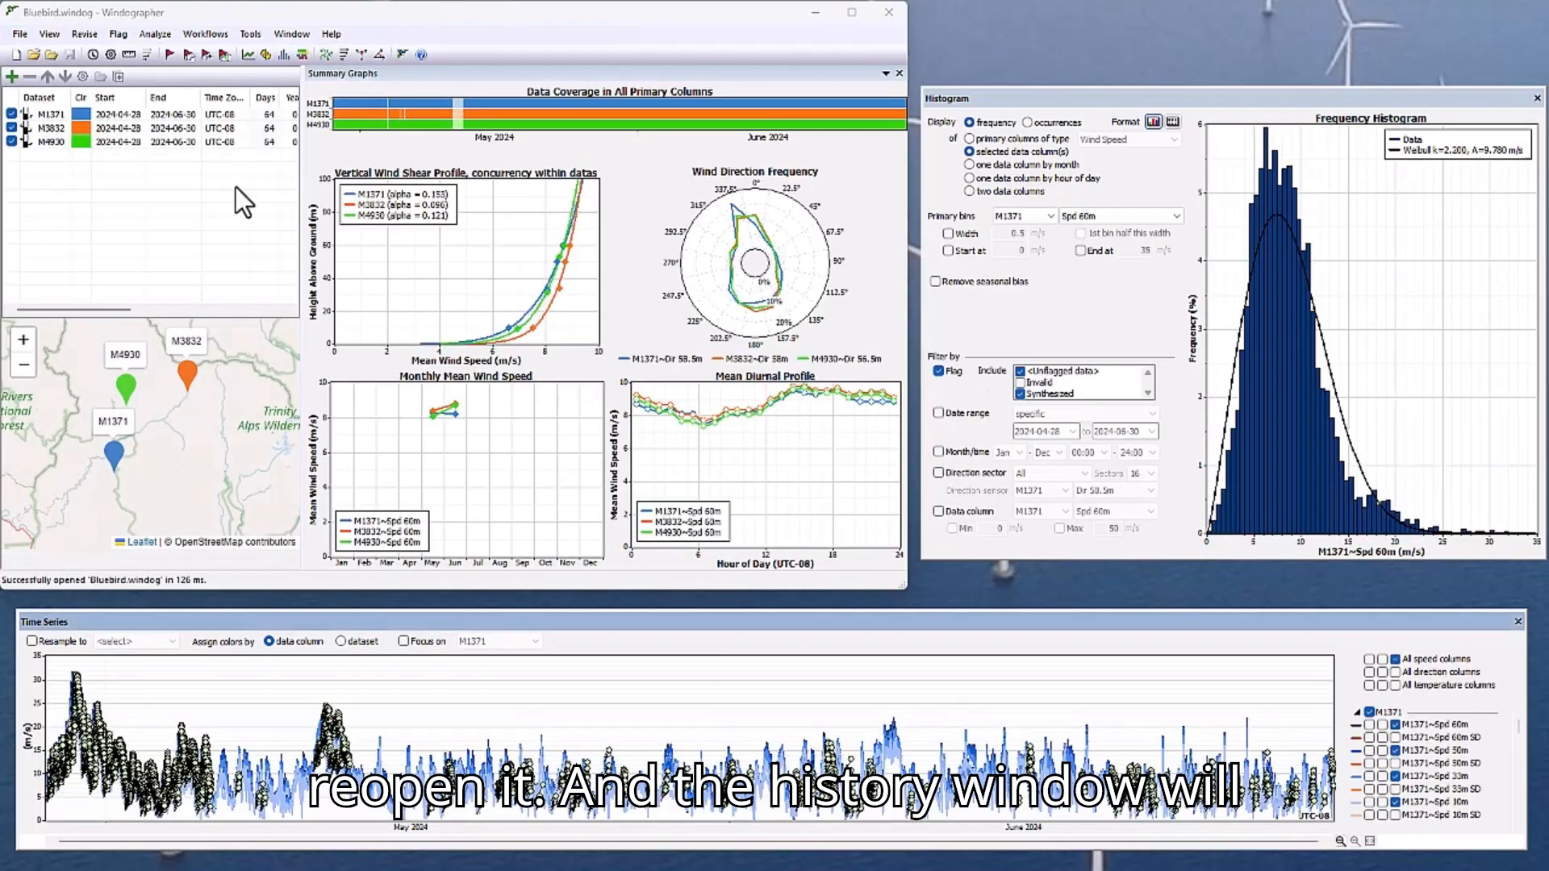
Undo the last three revisions of the M3832 dataset (reconstruction, flag rules, file append) in the Dataset History and close it.
{"action": "left_click", "coordinate": [93, 56]}
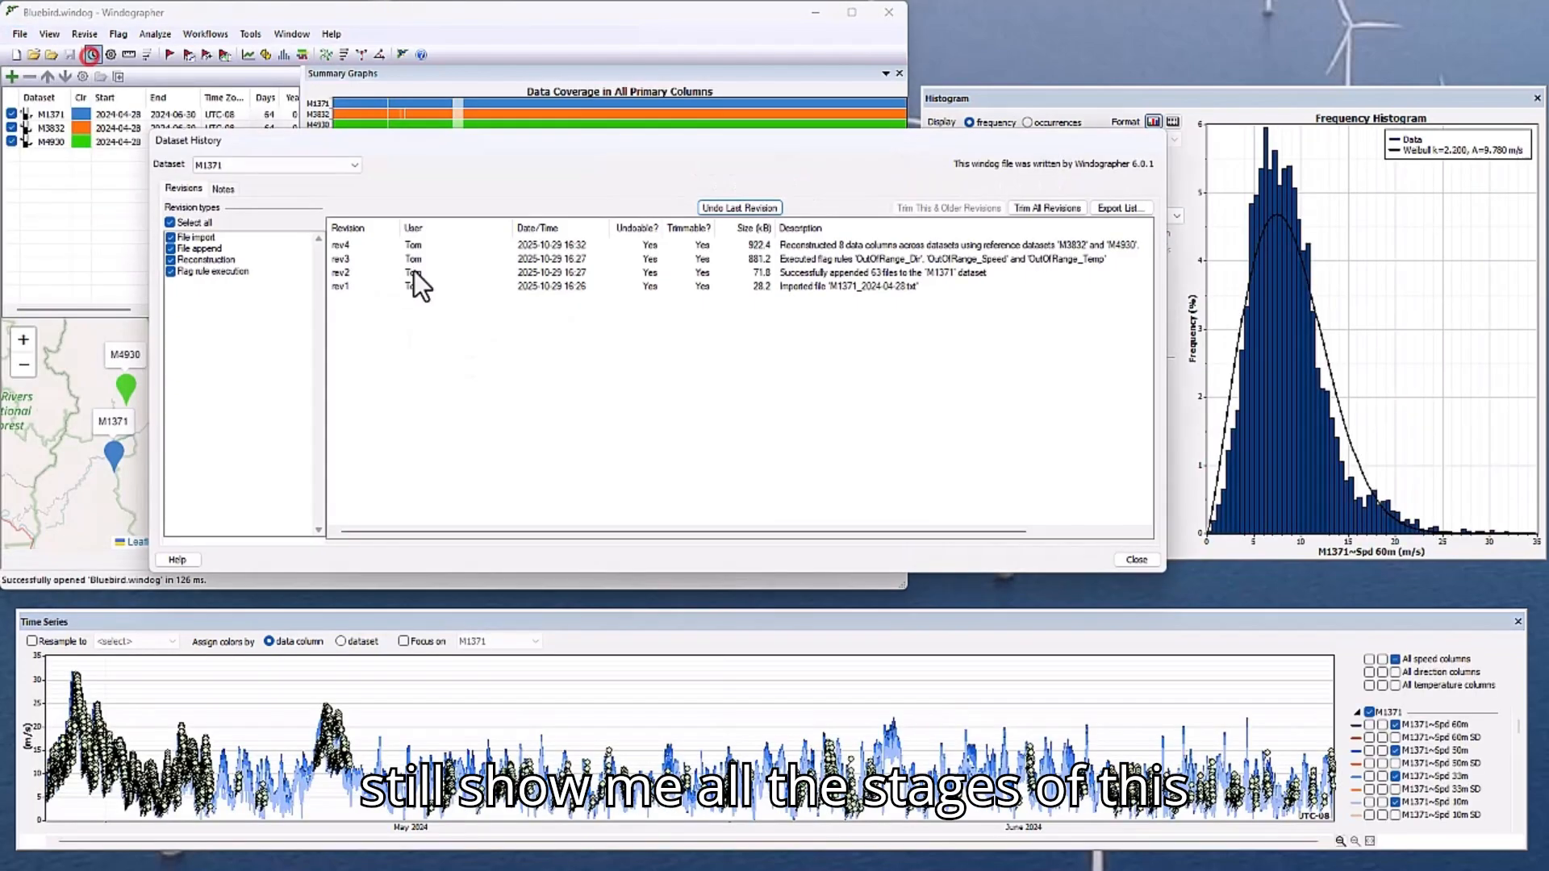
{"action": "left_click", "coordinate": [272, 165]}
{"action": "left_click", "coordinate": [265, 190]}
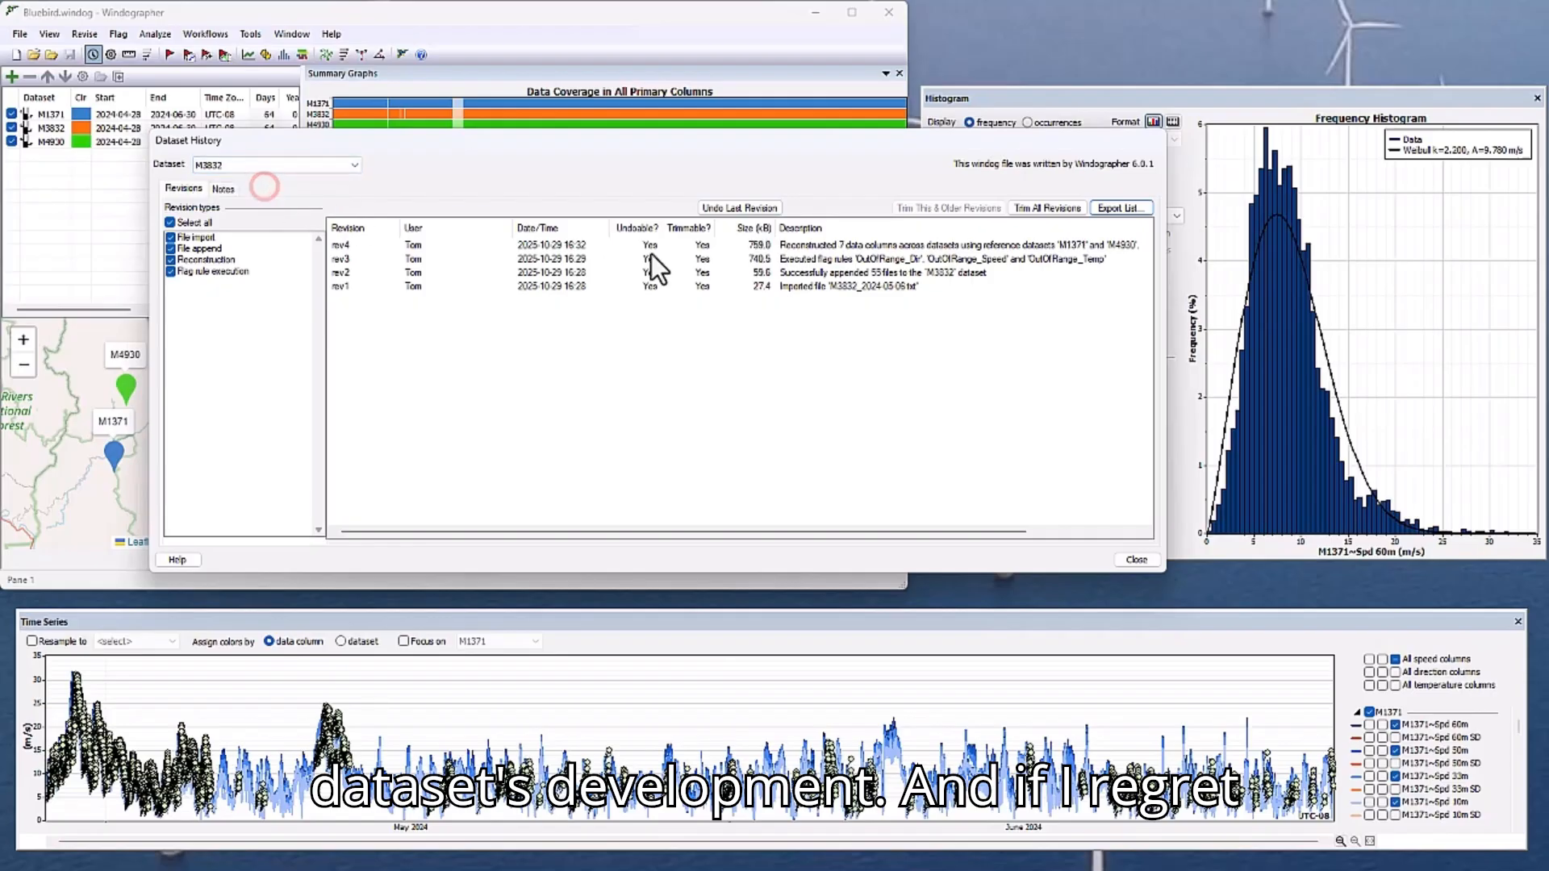
{"action": "left_click", "coordinate": [749, 208]}
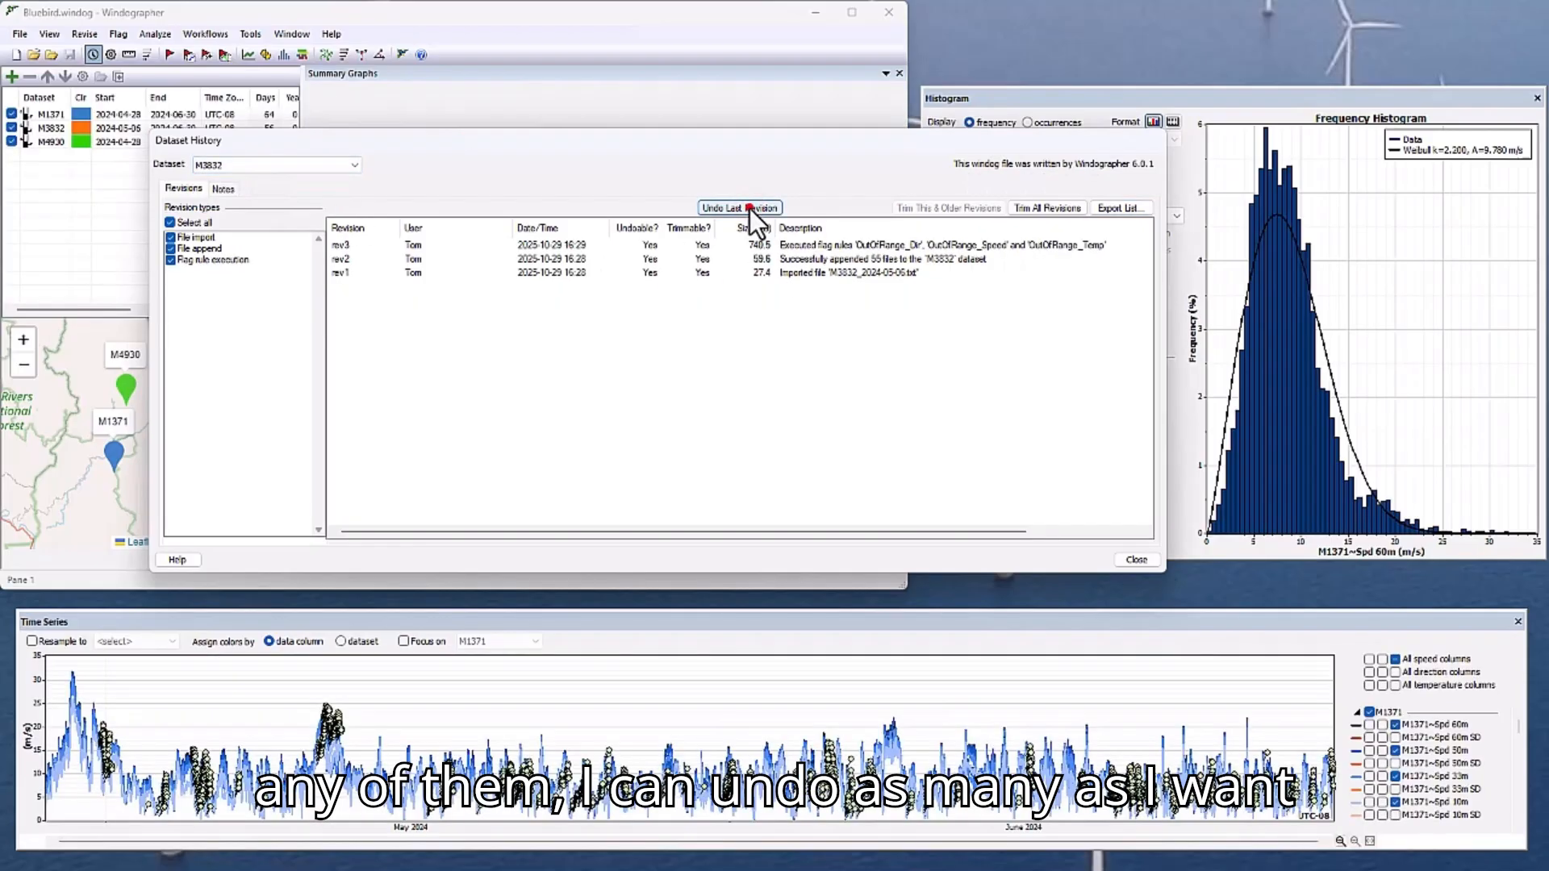
{"action": "left_click", "coordinate": [749, 208]}
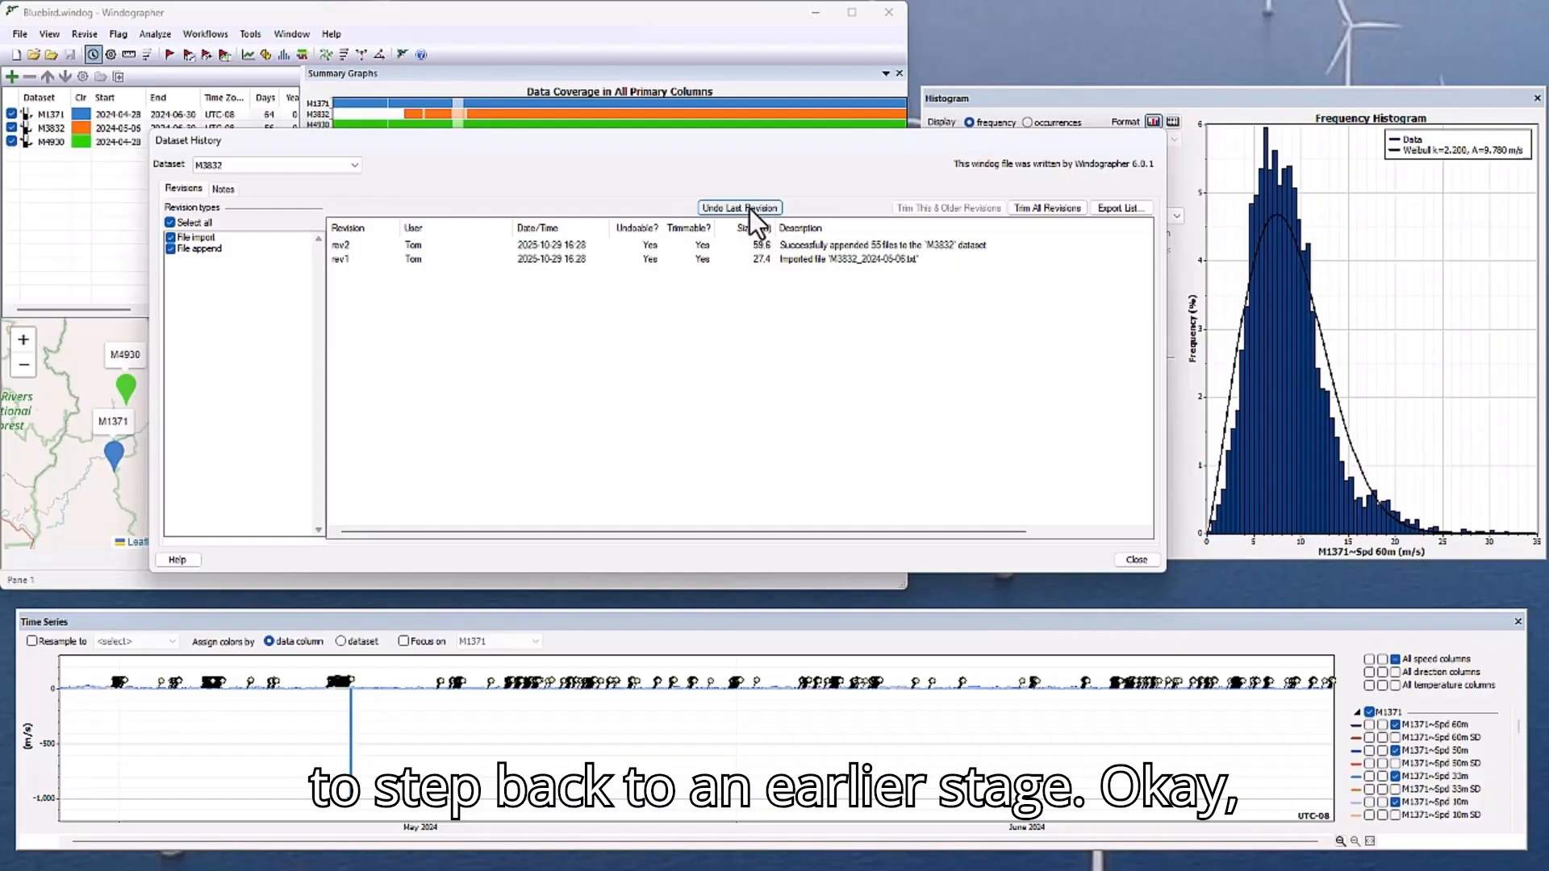
{"action": "left_click", "coordinate": [749, 209]}
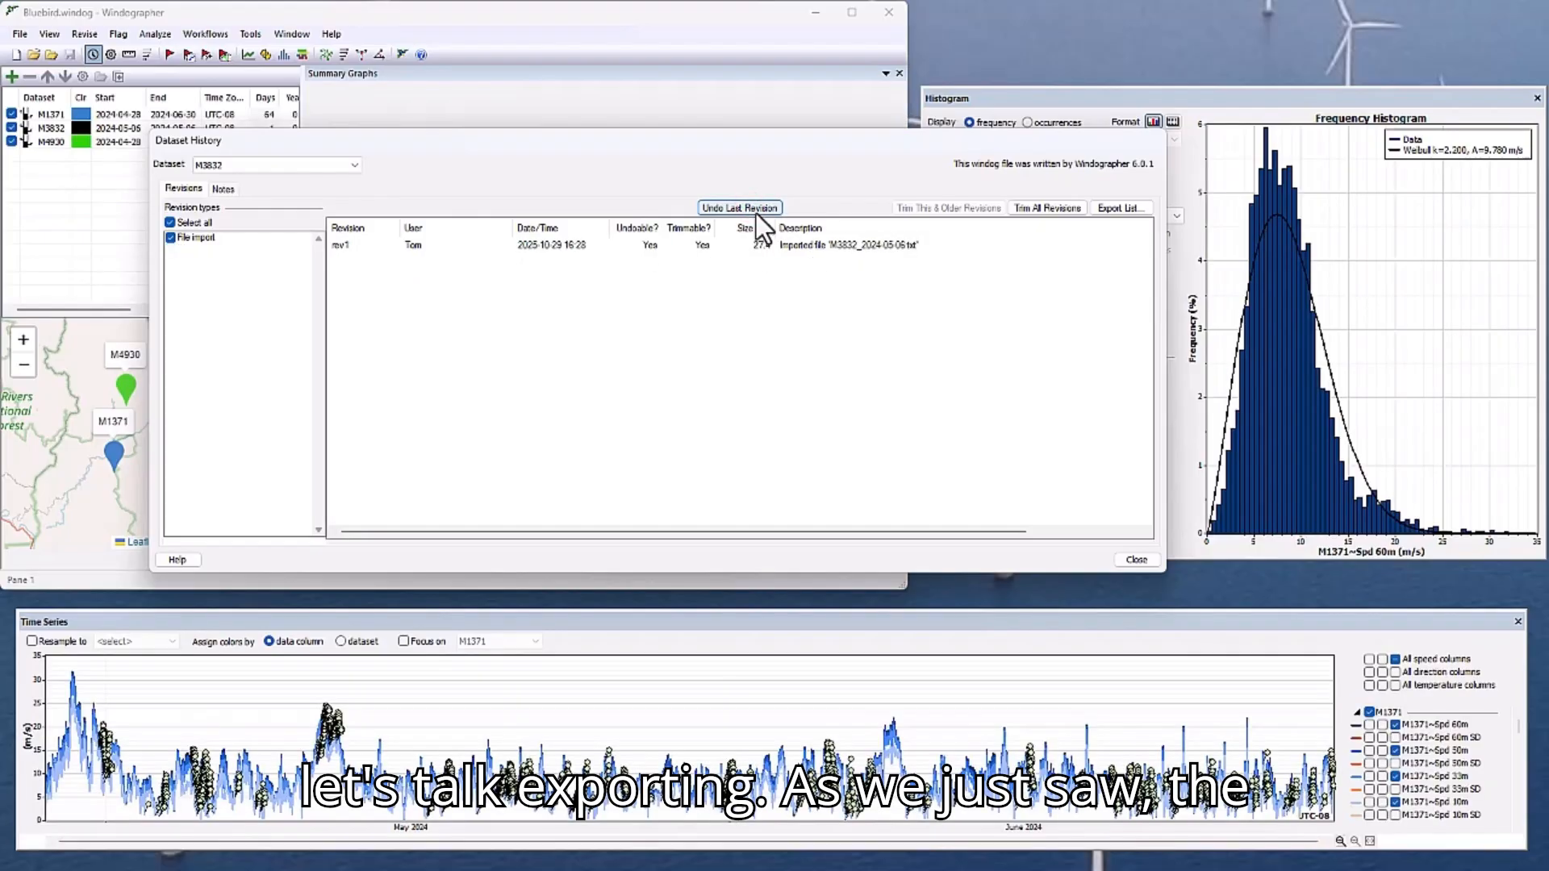
{"action": "left_click", "coordinate": [1138, 560]}
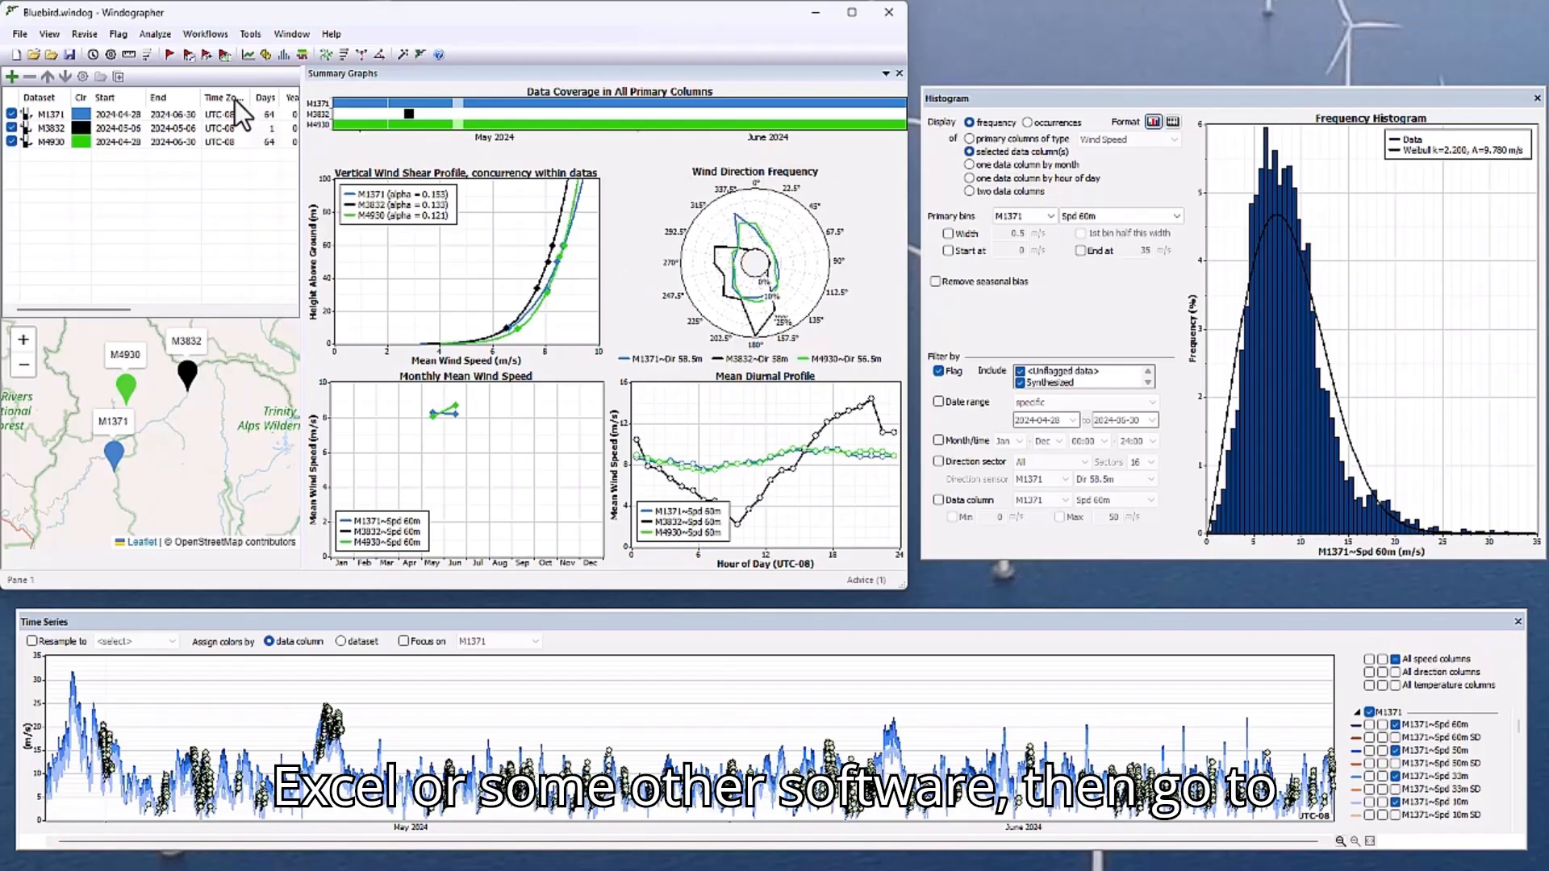
Open the data export and try the DDMMYYYY date format for M1371's time series, restoring it to YYYYMMDD.
{"action": "left_click", "coordinate": [17, 34]}
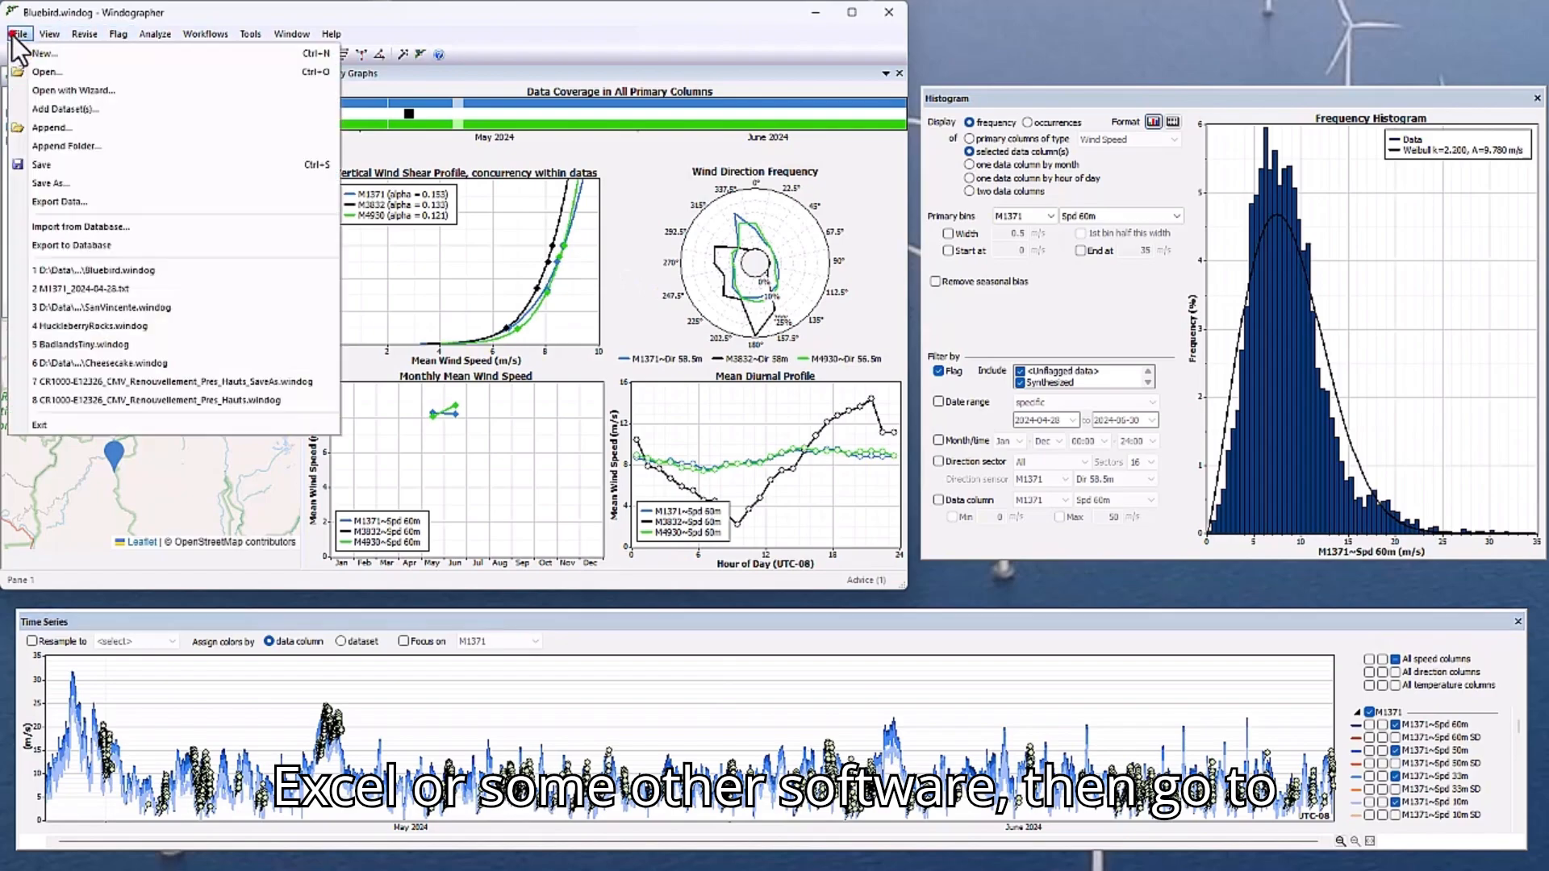
{"action": "left_click", "coordinate": [58, 201]}
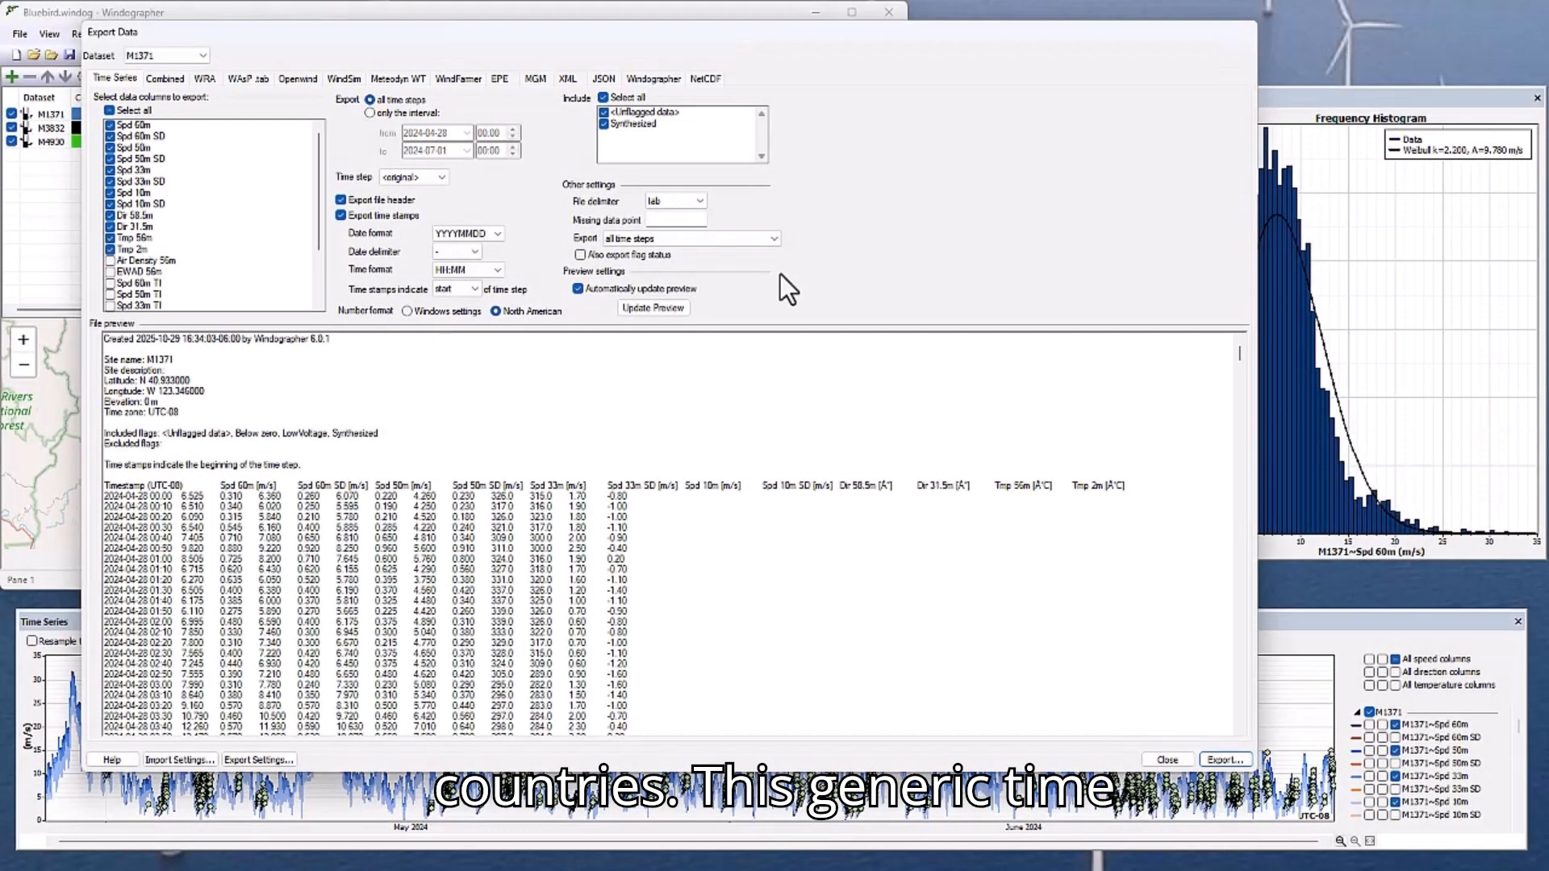
{"action": "left_click", "coordinate": [497, 234]}
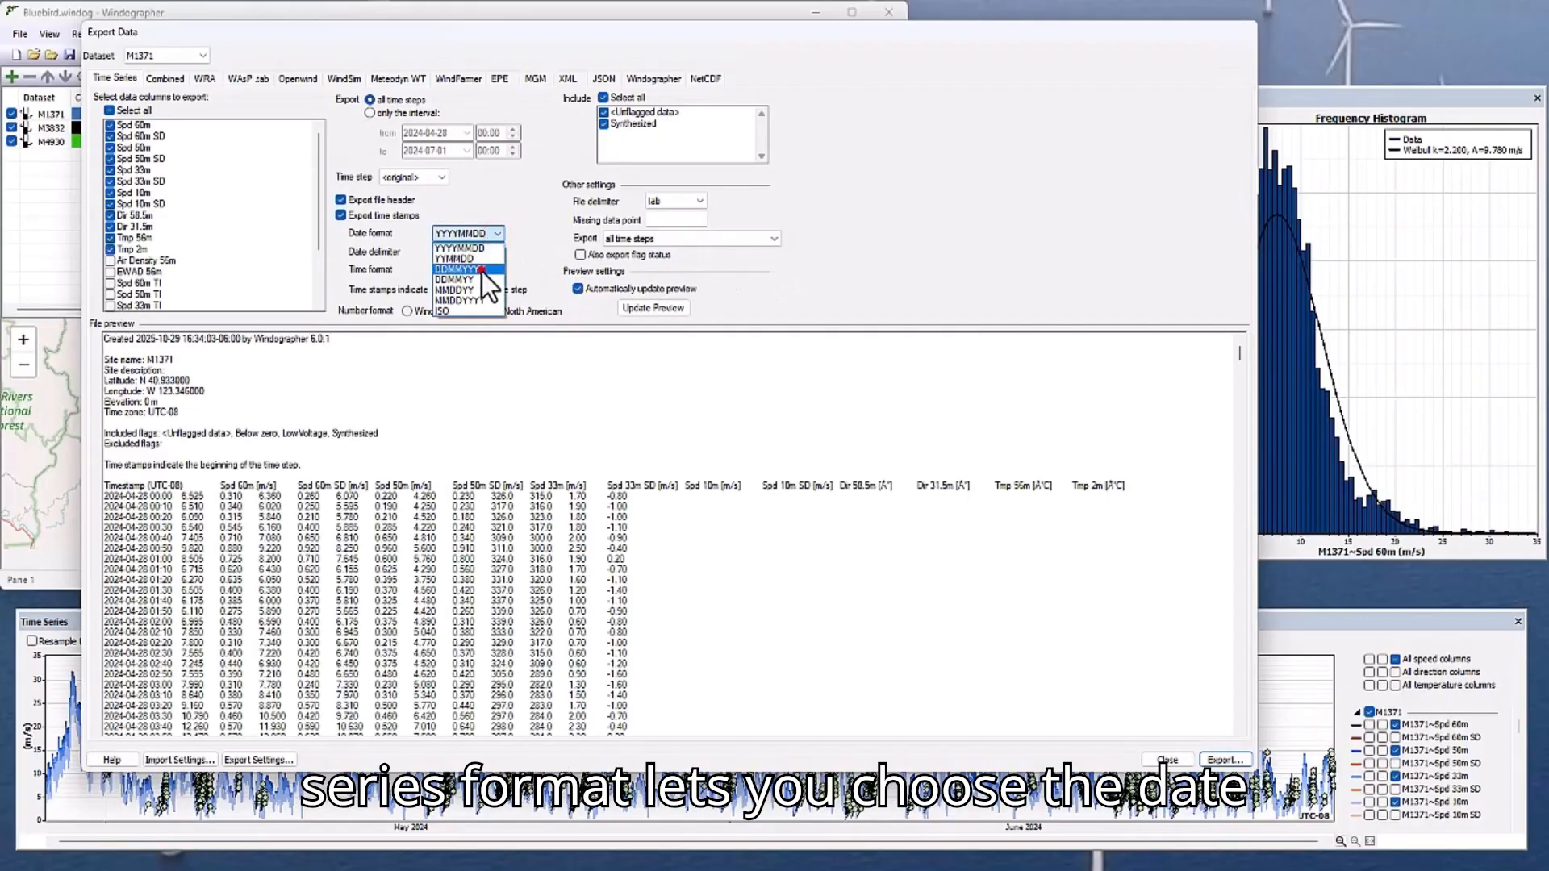
{"action": "left_click", "coordinate": [482, 272]}
{"action": "left_click", "coordinate": [489, 240]}
{"action": "left_click", "coordinate": [491, 249]}
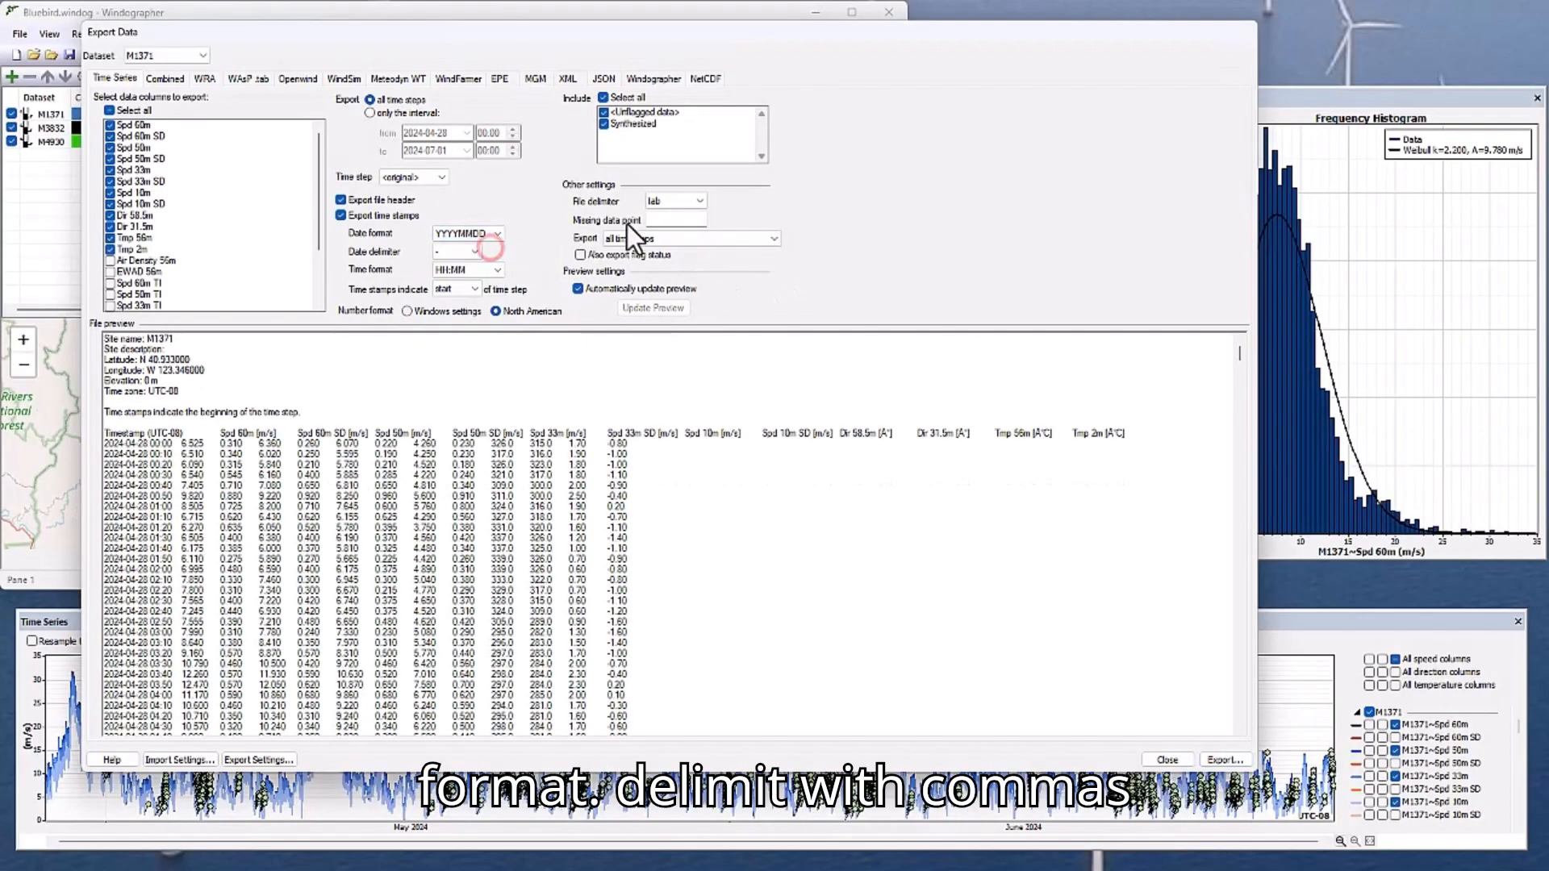
Review the file delimiter choices of the time series export and keep tab.
{"action": "left_click", "coordinate": [686, 228]}
{"action": "left_click", "coordinate": [688, 202]}
{"action": "left_click", "coordinate": [686, 214]}
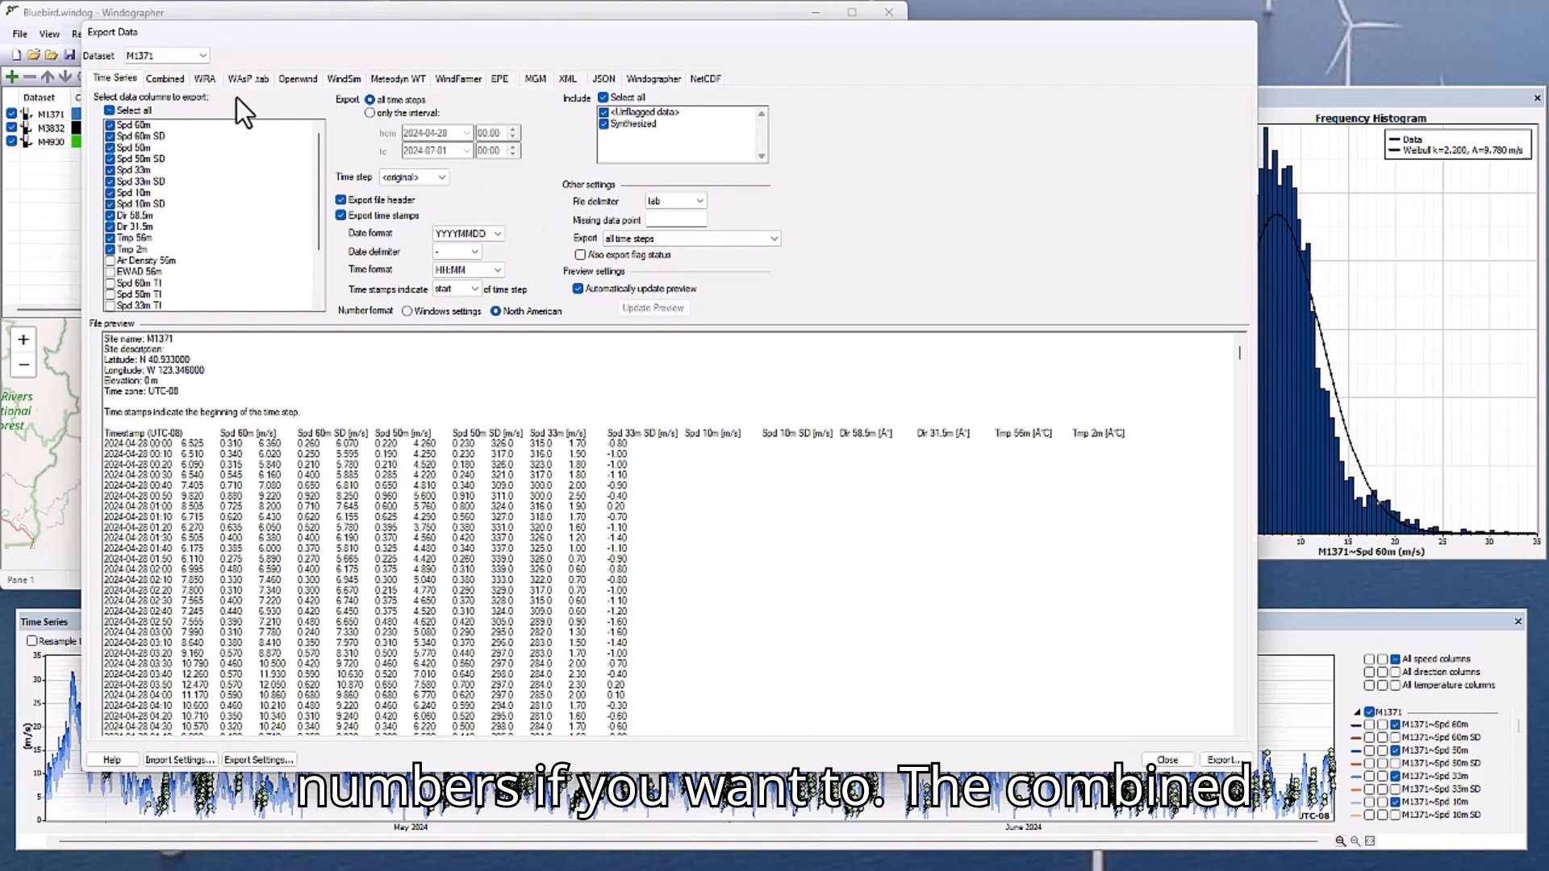
Preview the Combined, WAsP tab and Openwind export formats.
{"action": "left_click", "coordinate": [167, 78]}
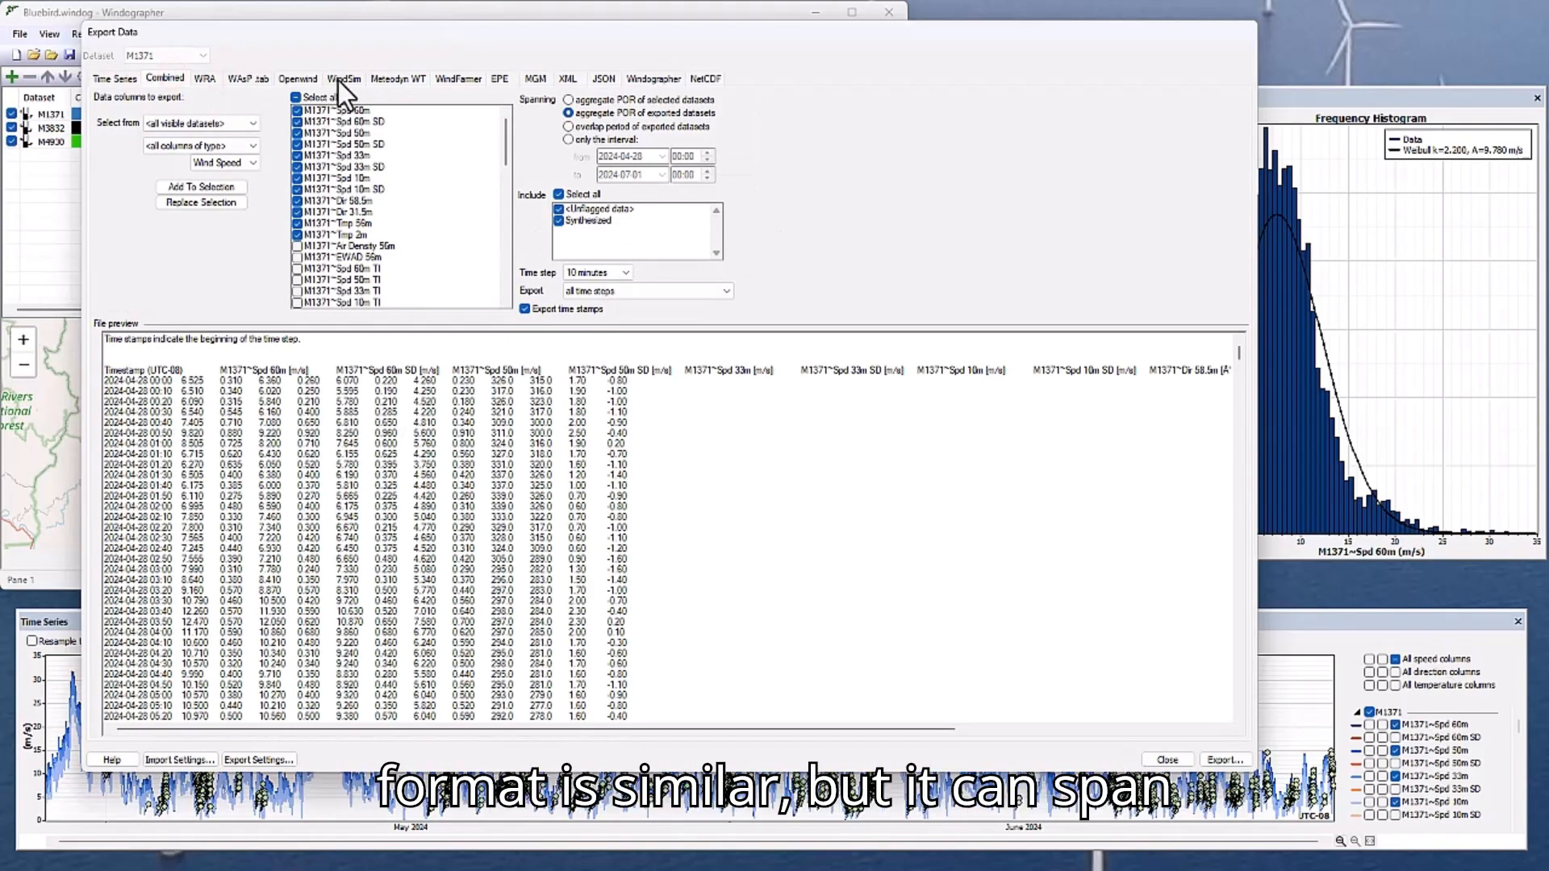
{"action": "left_click", "coordinate": [236, 77]}
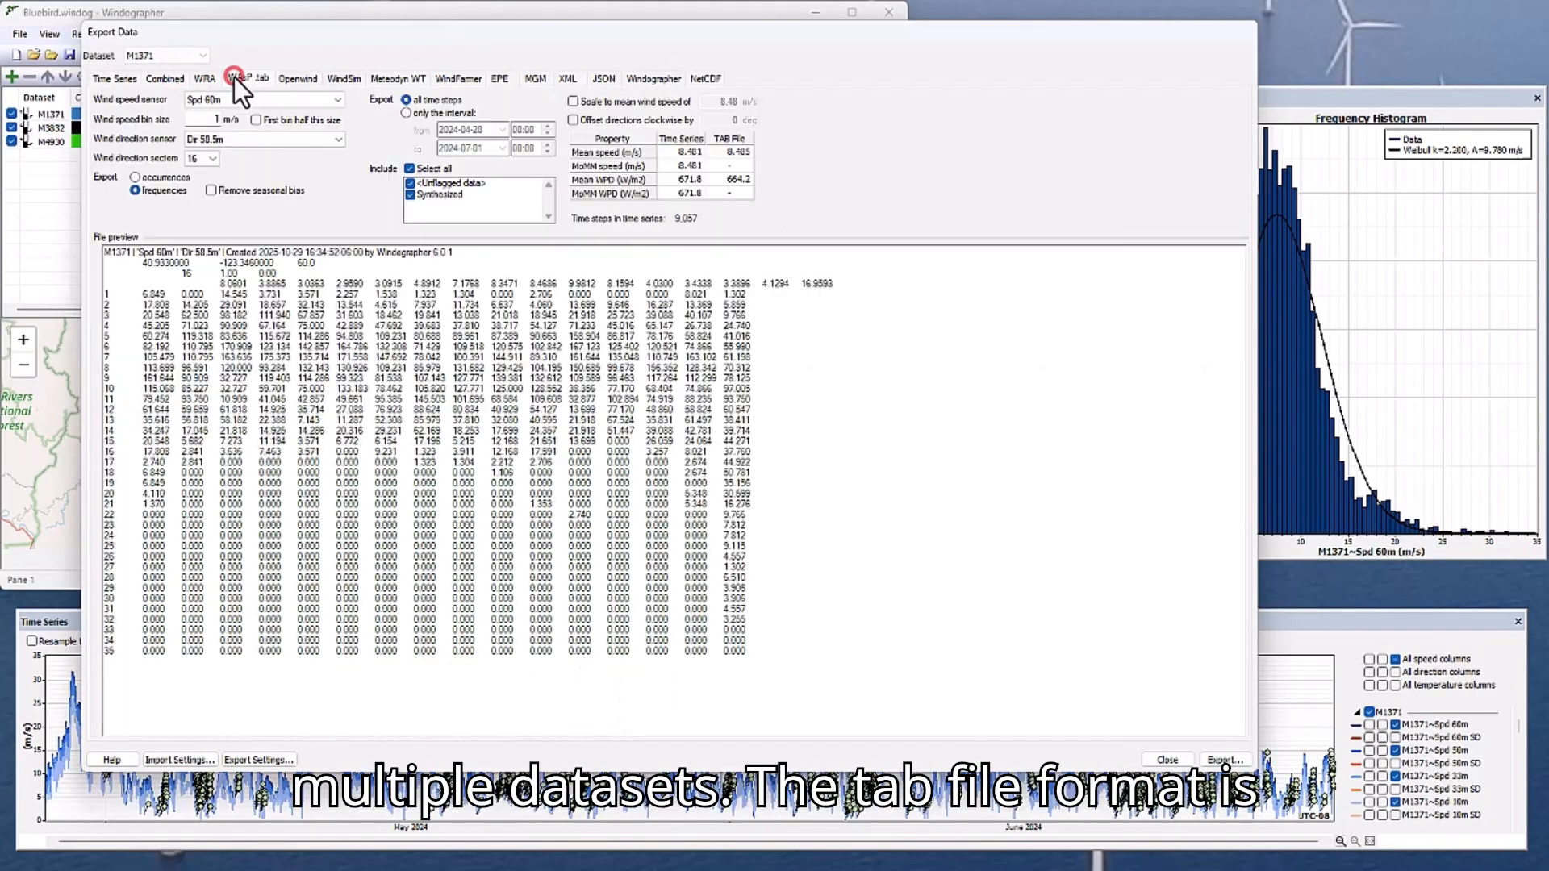
{"action": "left_click", "coordinate": [308, 80]}
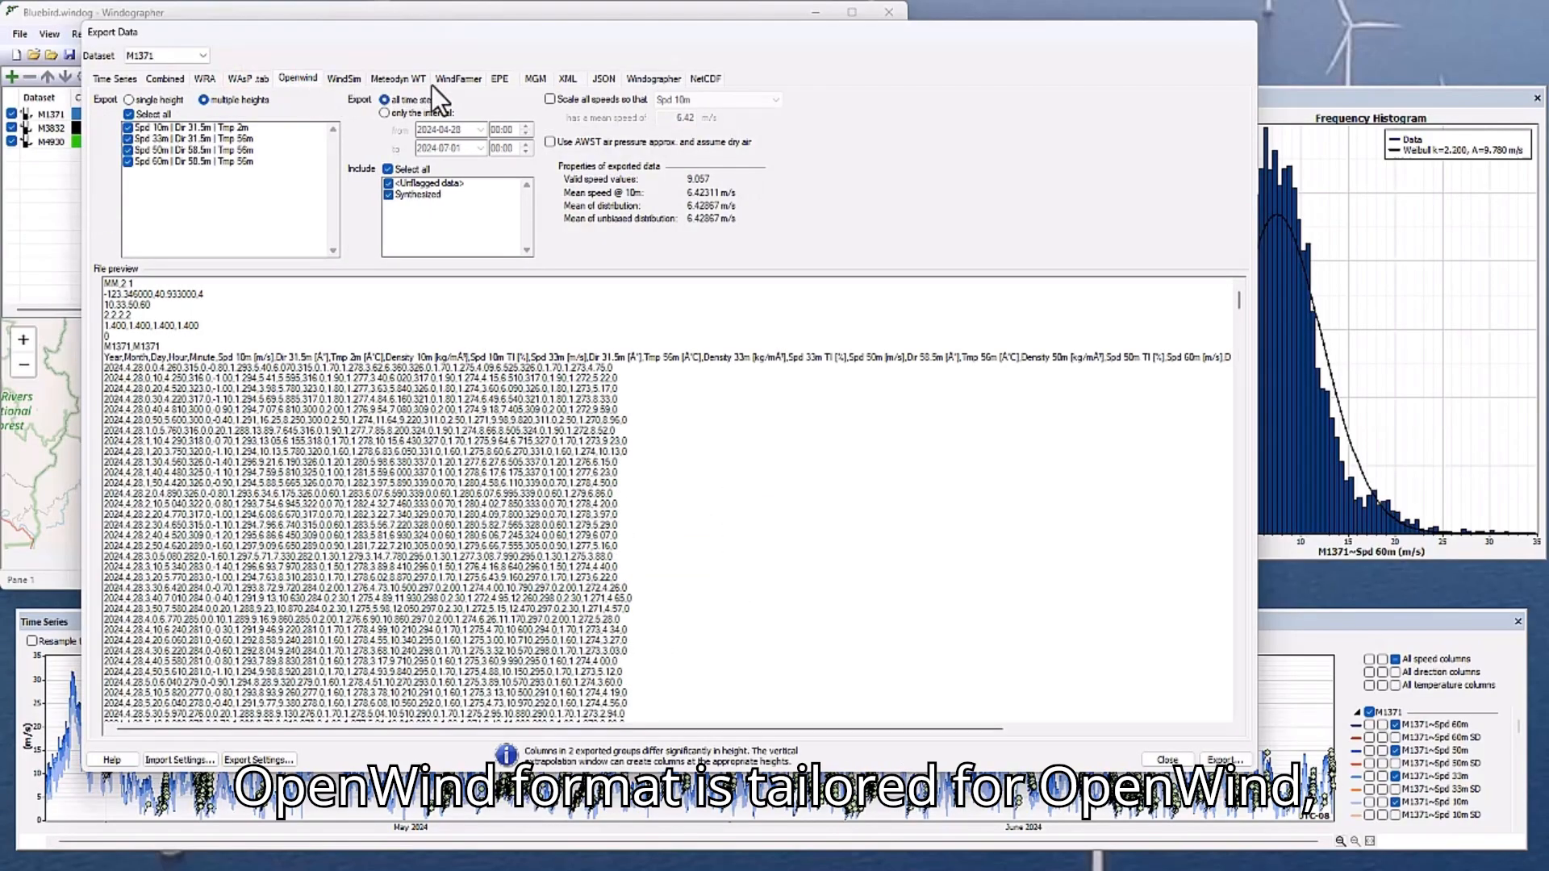
Configure the Windographer-format export to exclude M3832 and drop the dataset history and flag rules.
{"action": "left_click", "coordinate": [654, 82]}
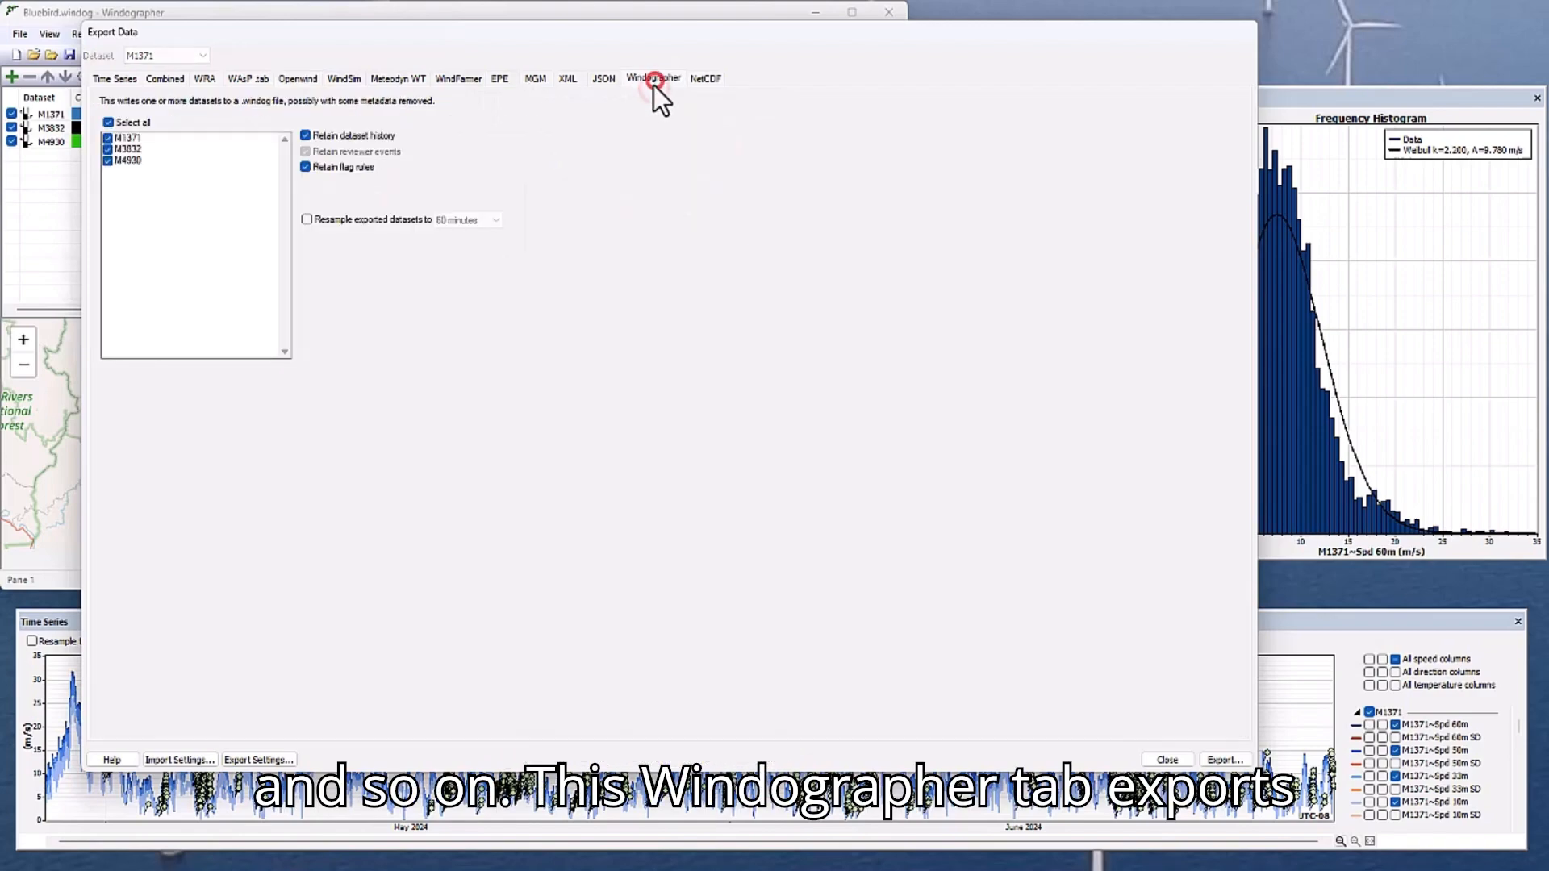
{"action": "left_click", "coordinate": [111, 152]}
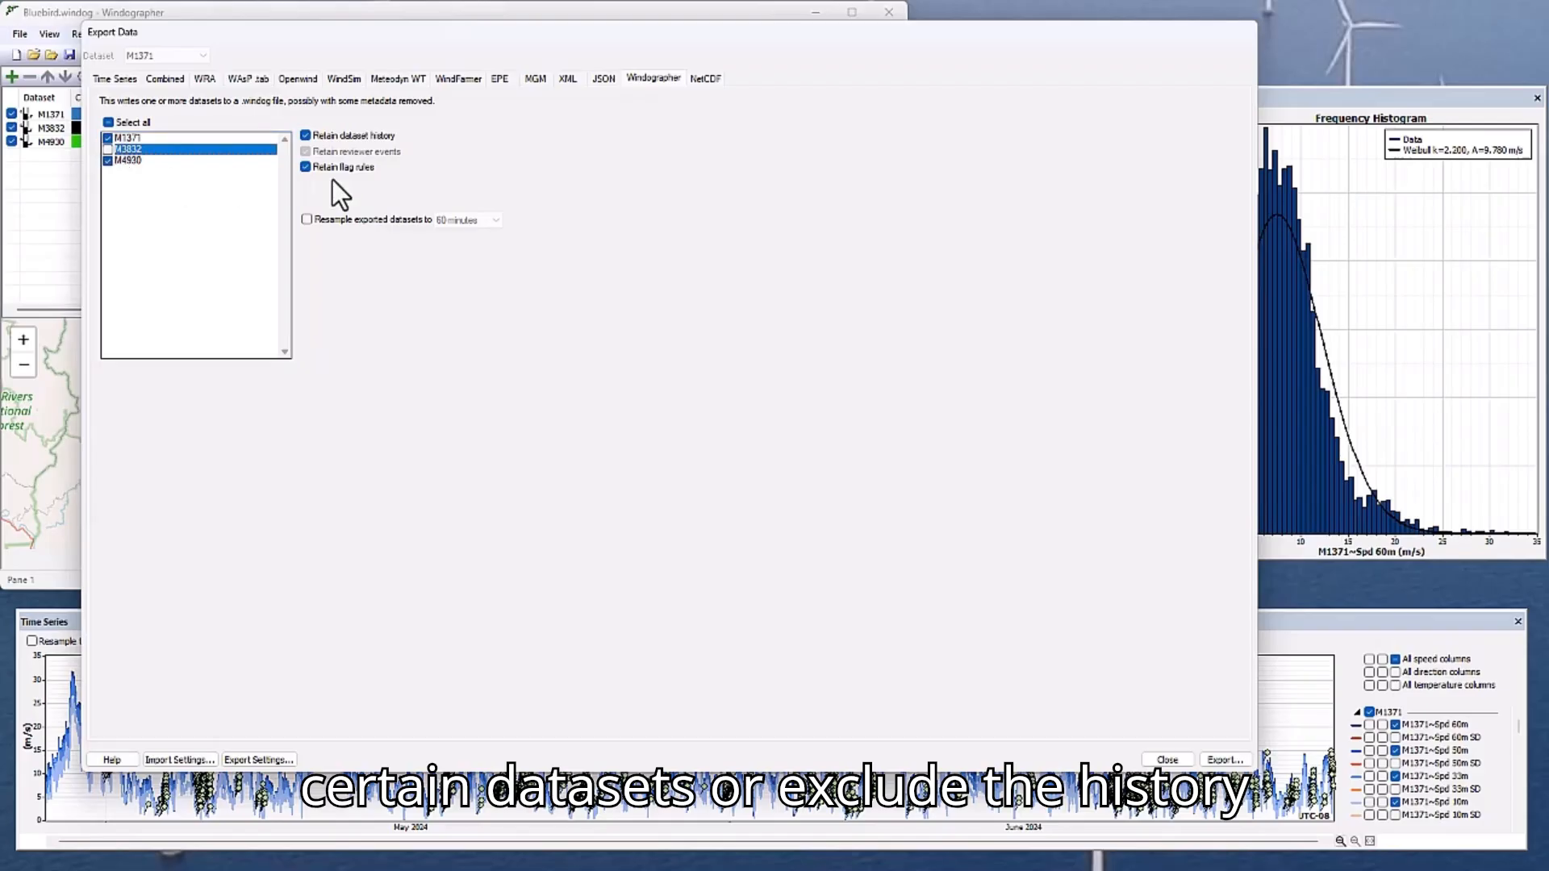
{"action": "left_click", "coordinate": [305, 167]}
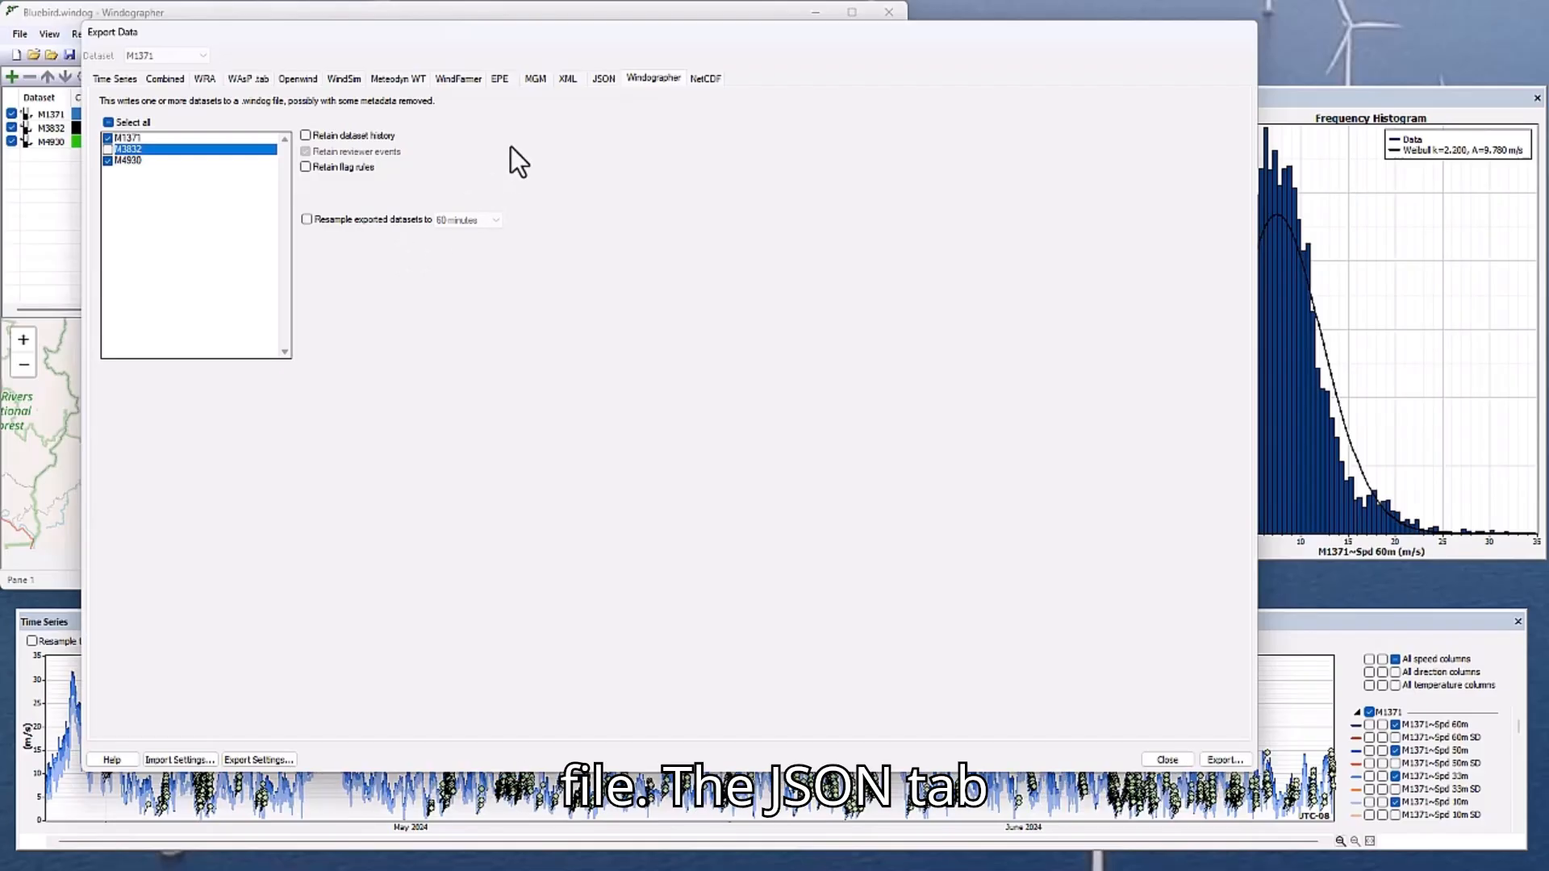
Set the organization to UL and the plant type to onshore_wind for the JSON export, and close the export dialog without exporting.
{"action": "left_click", "coordinate": [598, 78]}
{"action": "left_click", "coordinate": [206, 136]}
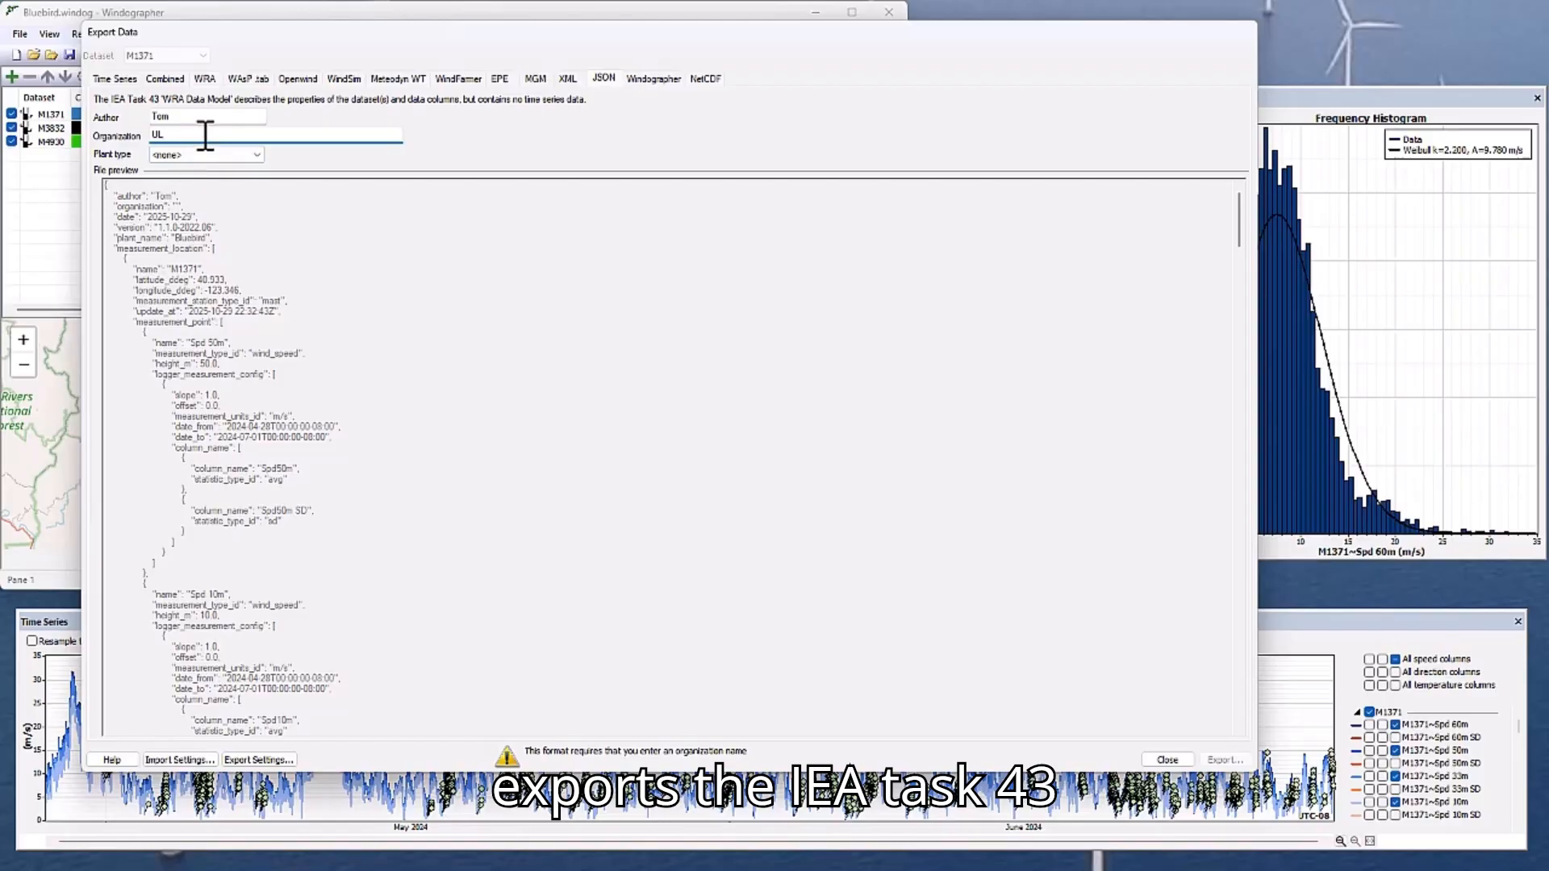
{"action": "left_click", "coordinate": [204, 155]}
{"action": "left_click", "coordinate": [198, 178]}
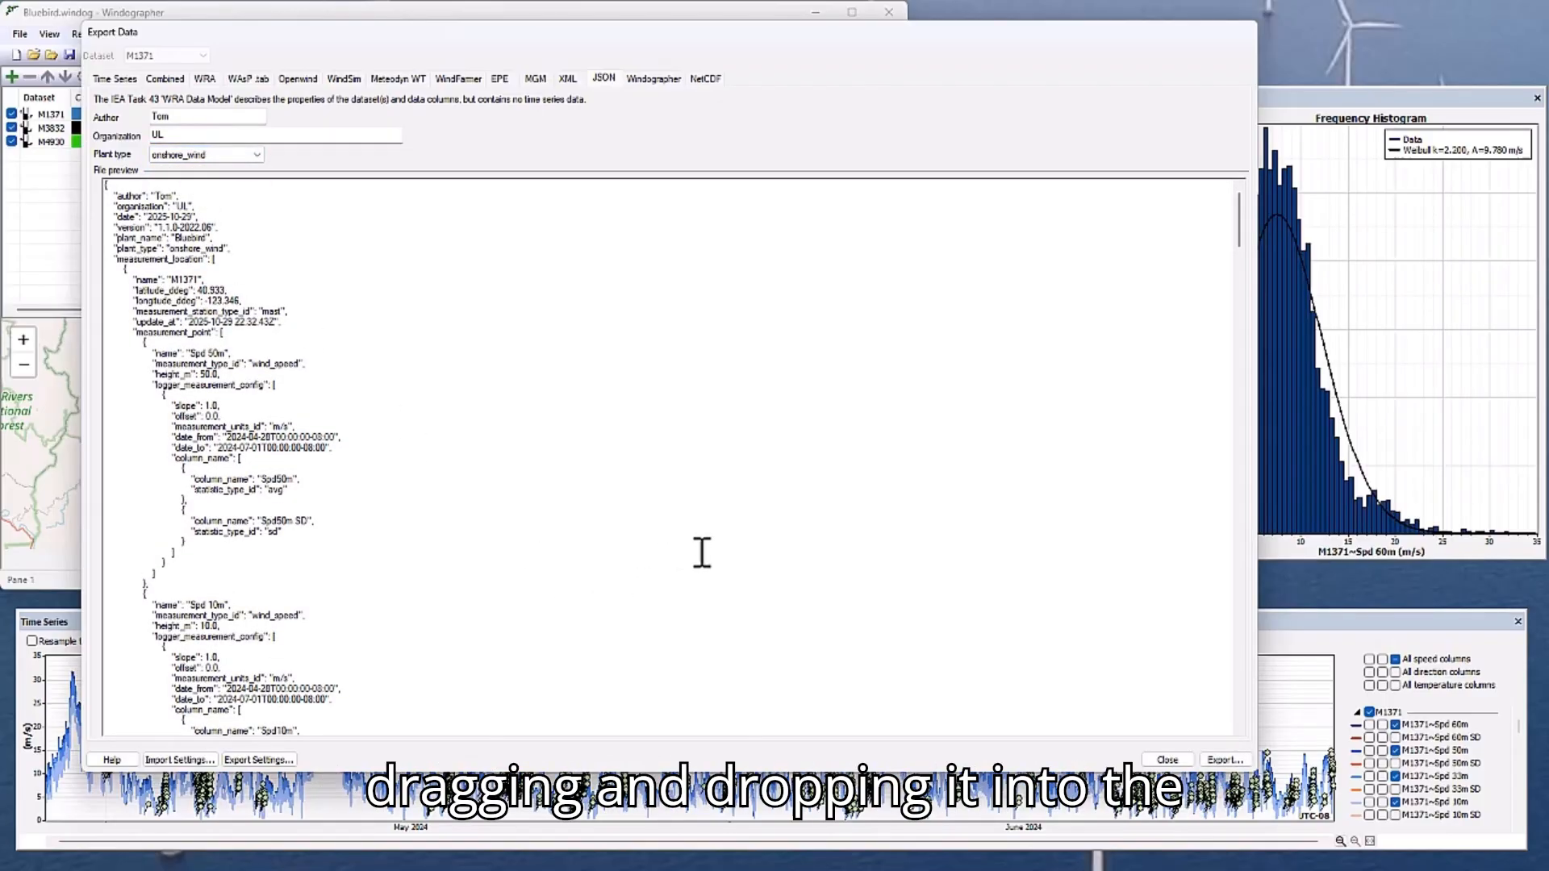
{"action": "left_click", "coordinate": [1170, 761]}
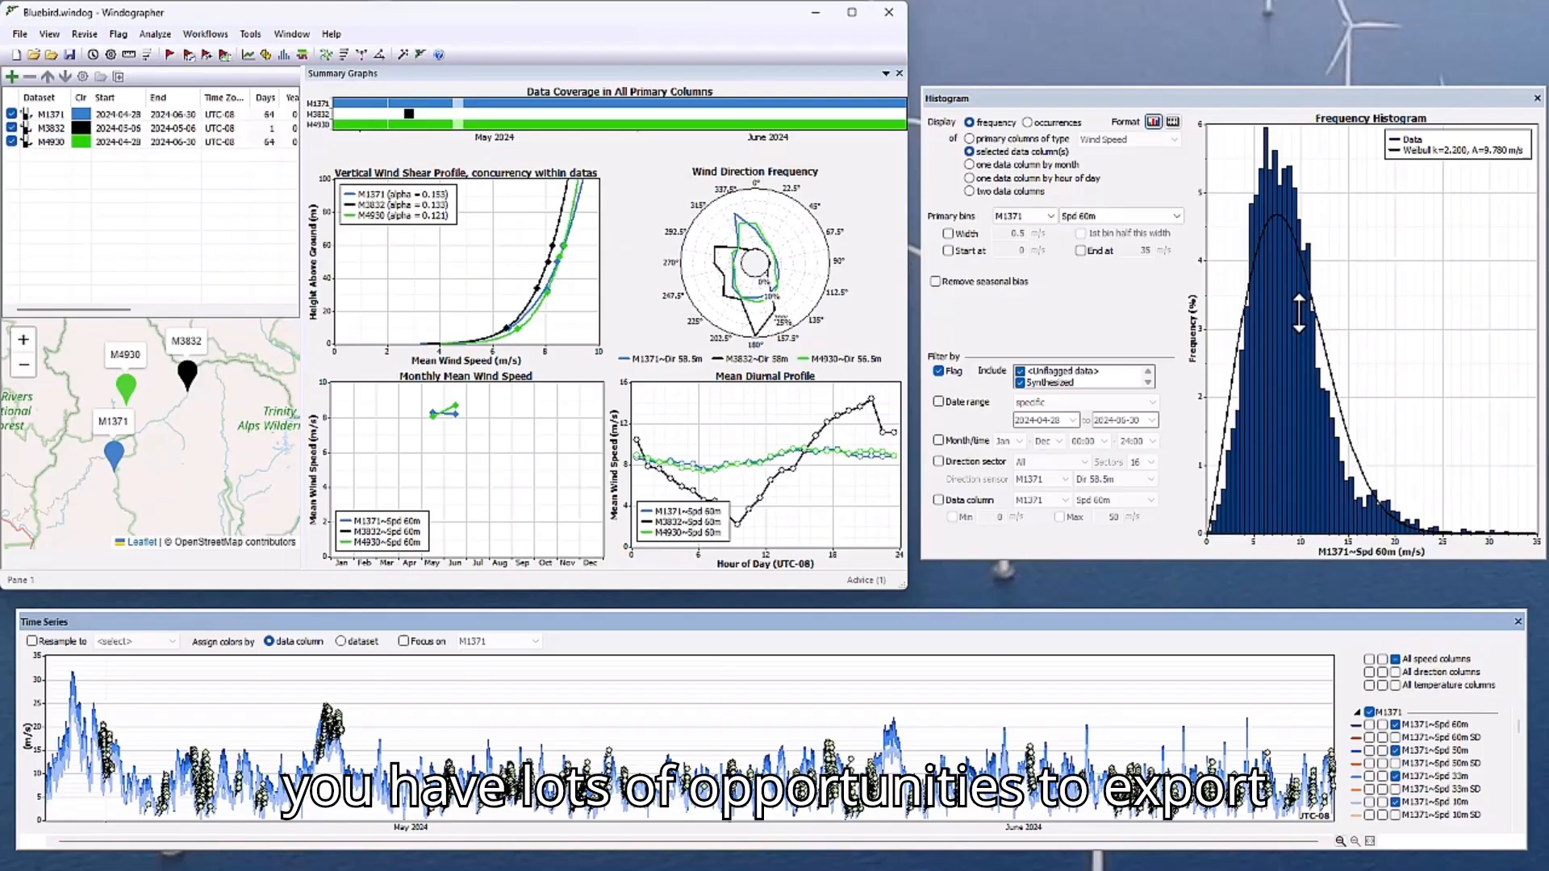
Check the histogram graph's export options, switch the histogram to table format and check the table's export options.
{"action": "right_click", "coordinate": [1282, 281]}
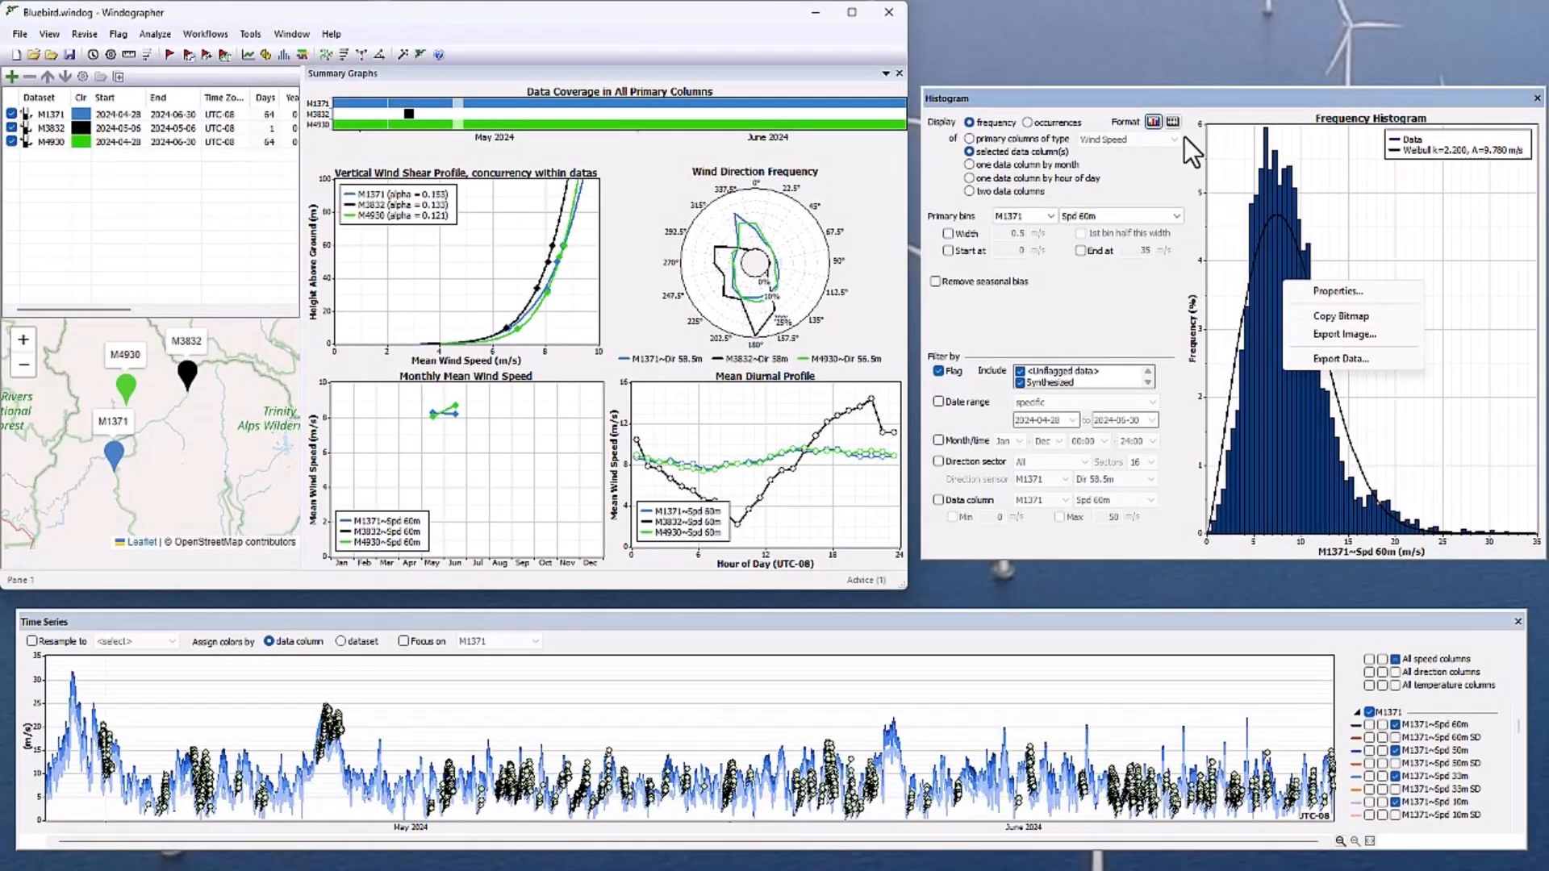
{"action": "left_click", "coordinate": [1173, 122]}
{"action": "right_click", "coordinate": [1327, 282]}
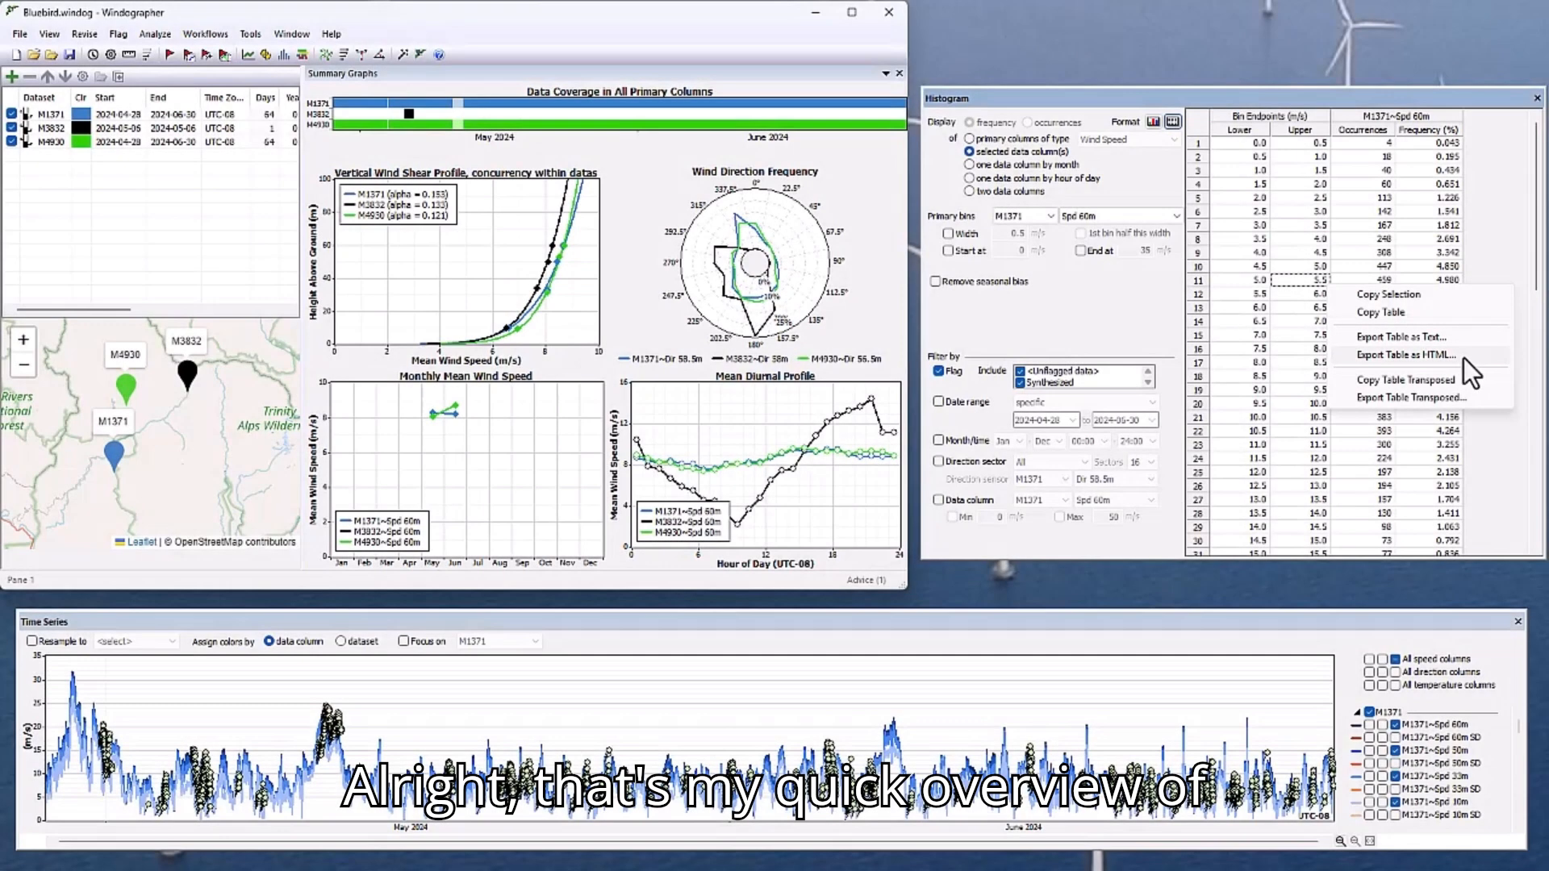
{"action": "left_click", "coordinate": [1105, 315]}
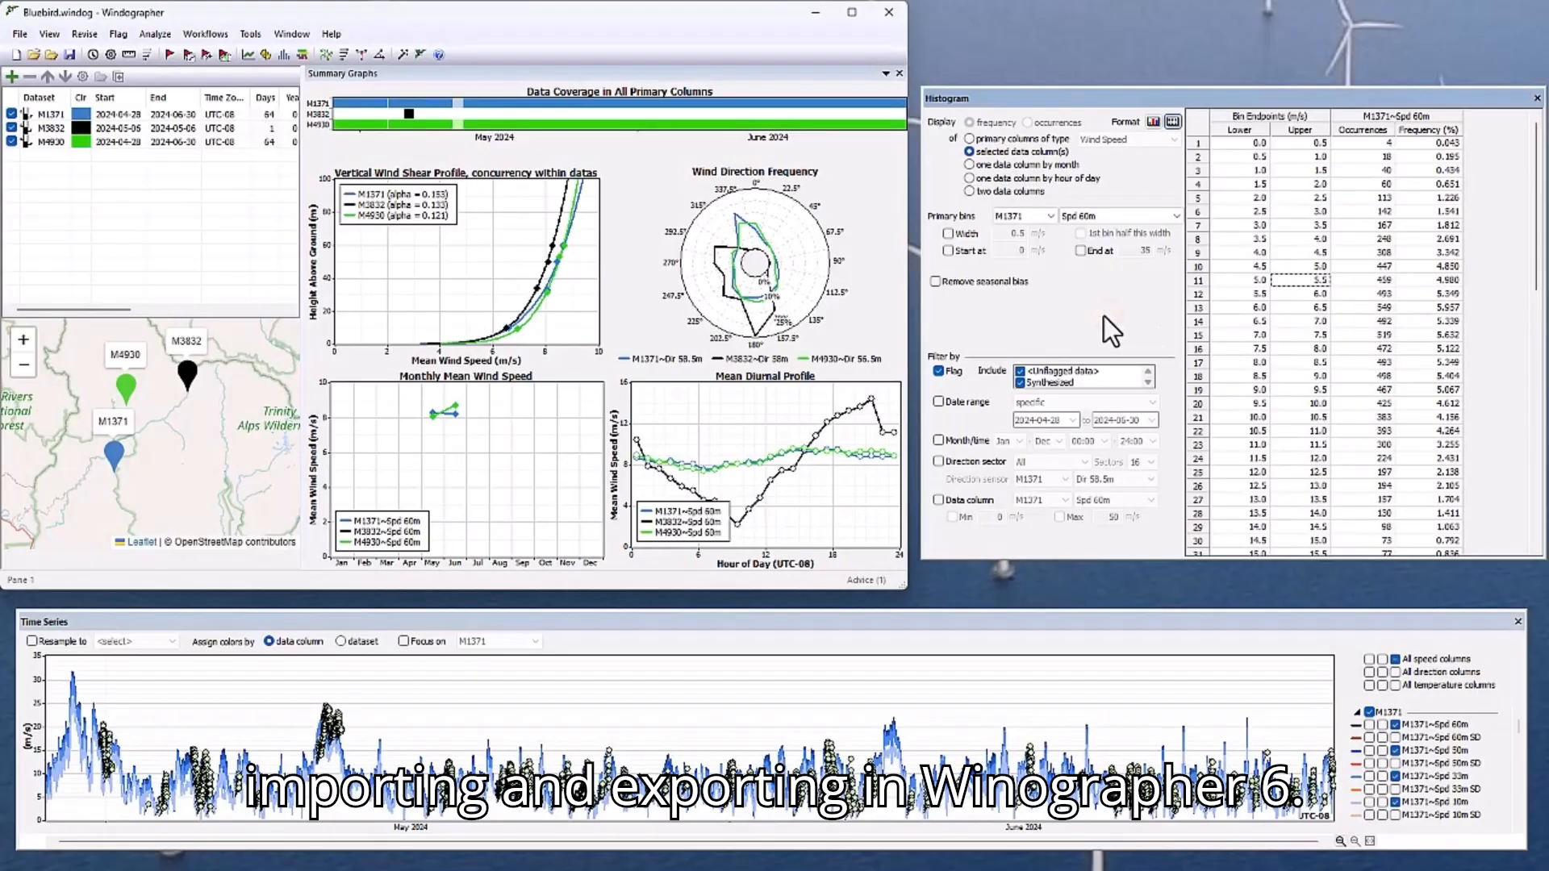